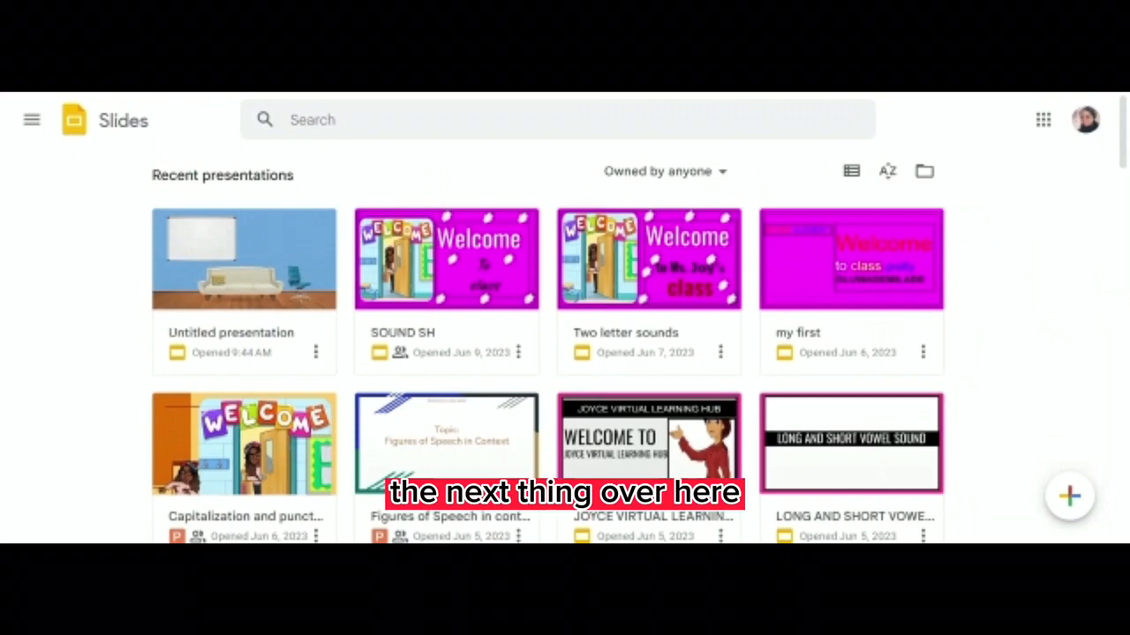
Step: Create a new blank presentation, close the theme suggestions and delete the title and subtitle placeholders from the first slide
mouse_move(1091, 508)
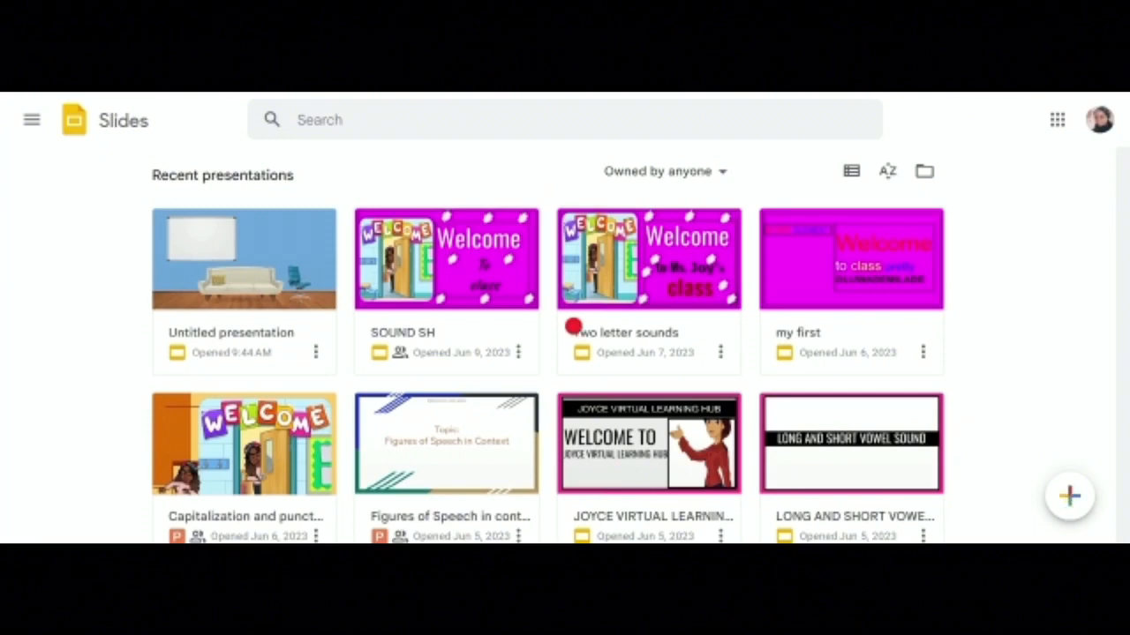
left_click(1069, 496)
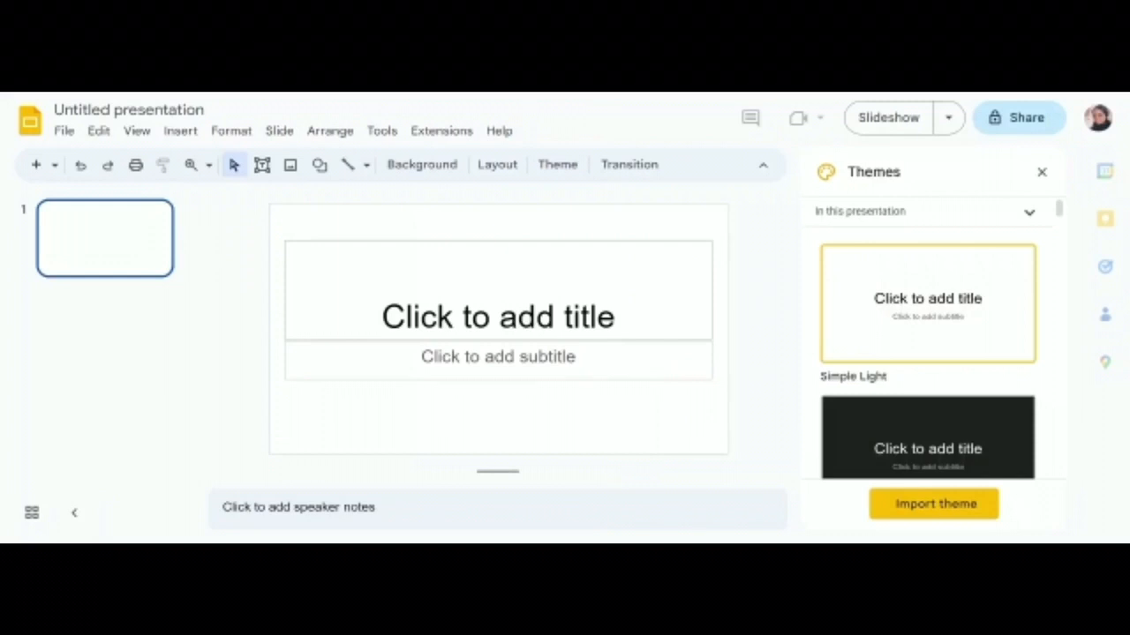
left_click(1041, 173)
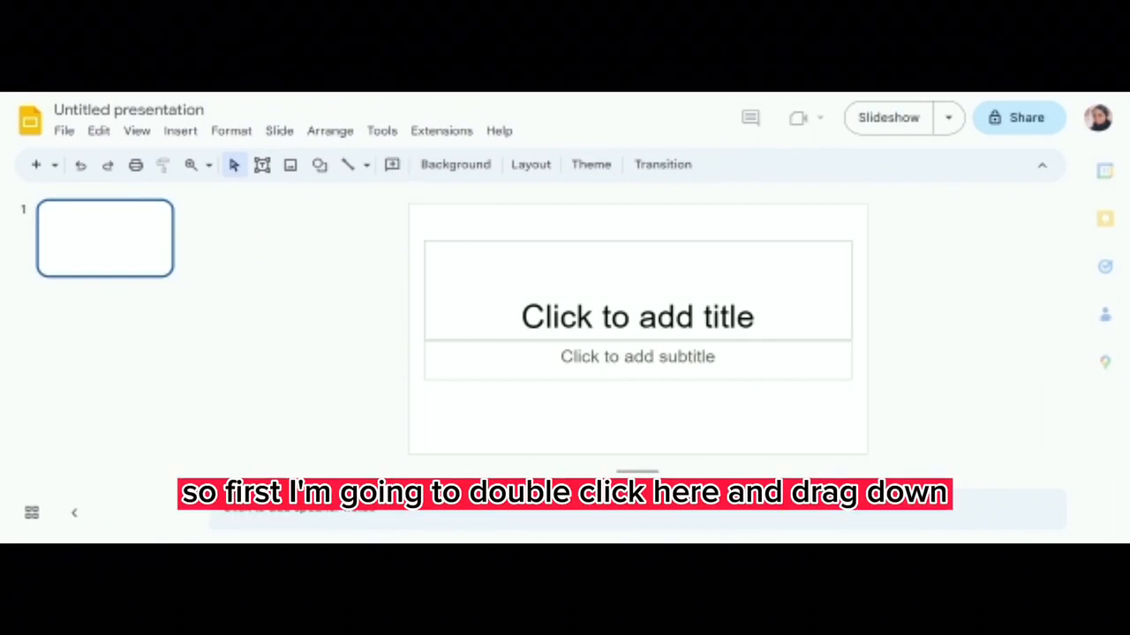
left_click_drag(435, 230, 891, 388)
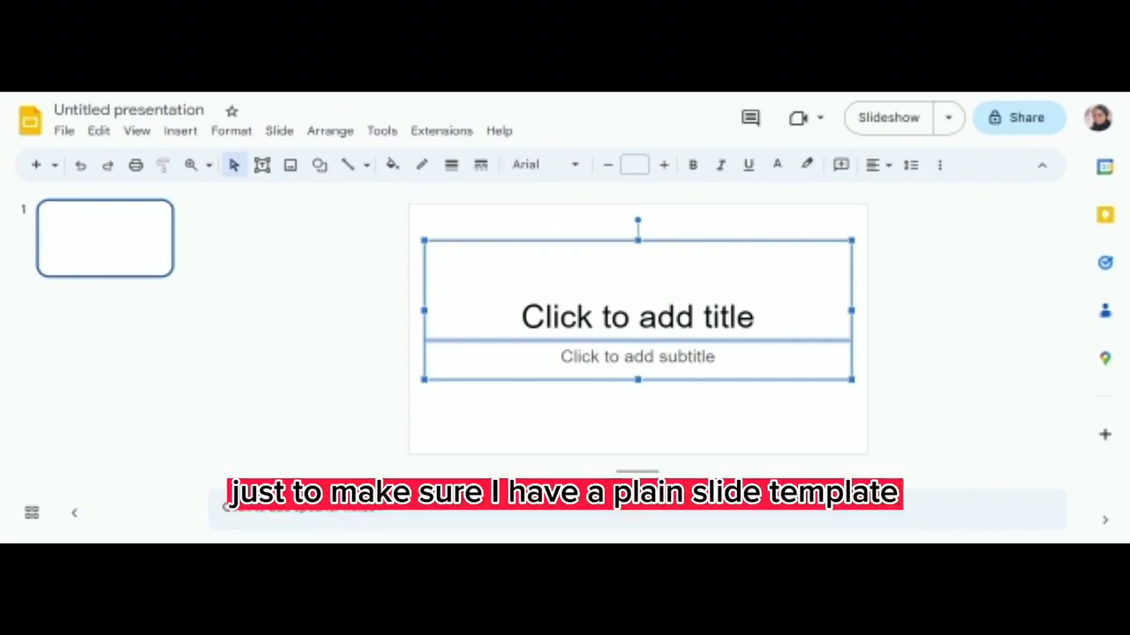
key("Delete")
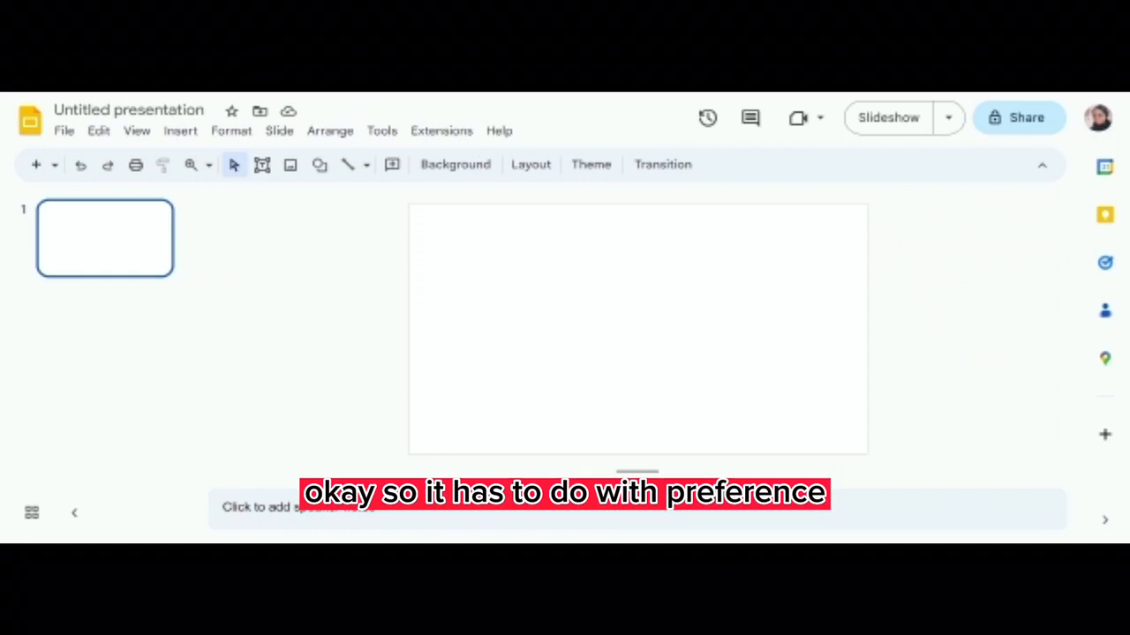
Step: Set the slide's background to solid magenta
left_click(466, 177)
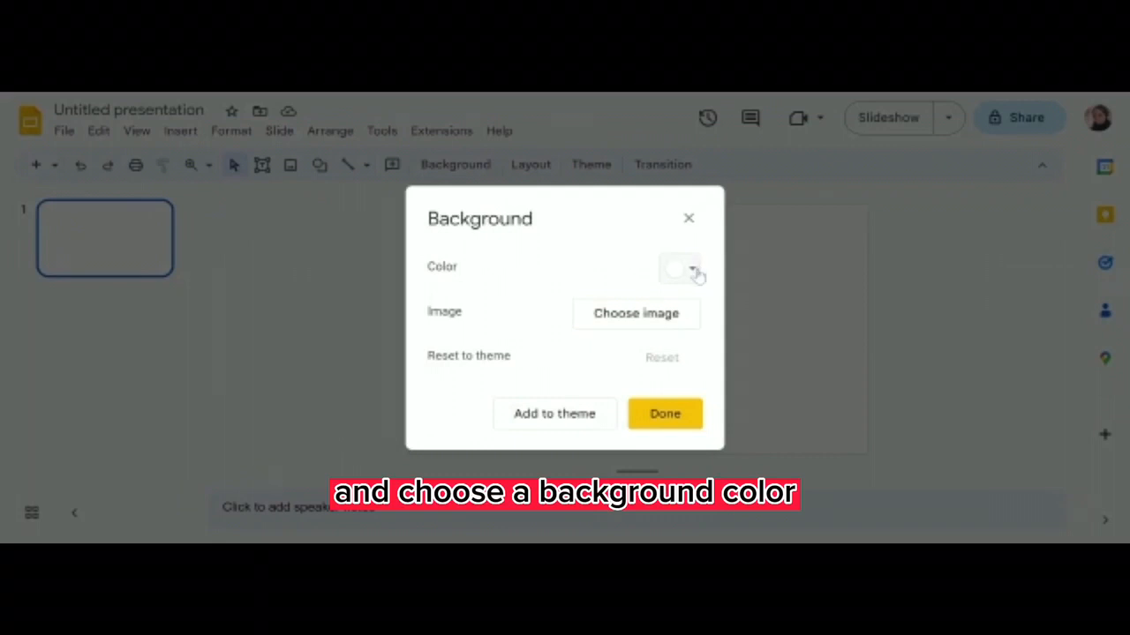
left_click(694, 271)
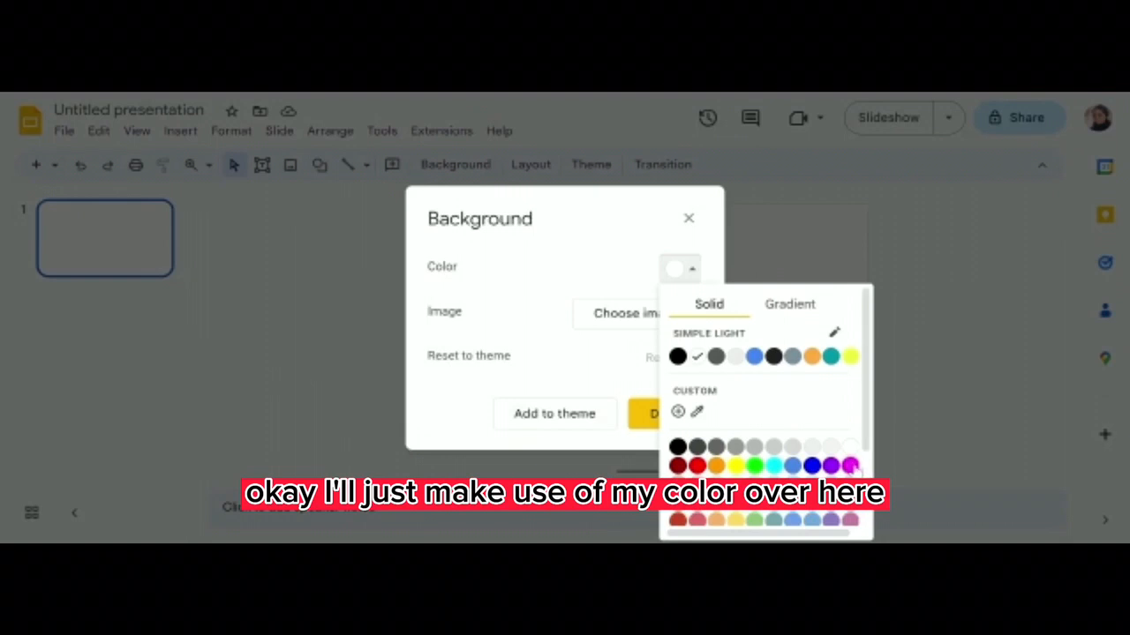
left_click(850, 465)
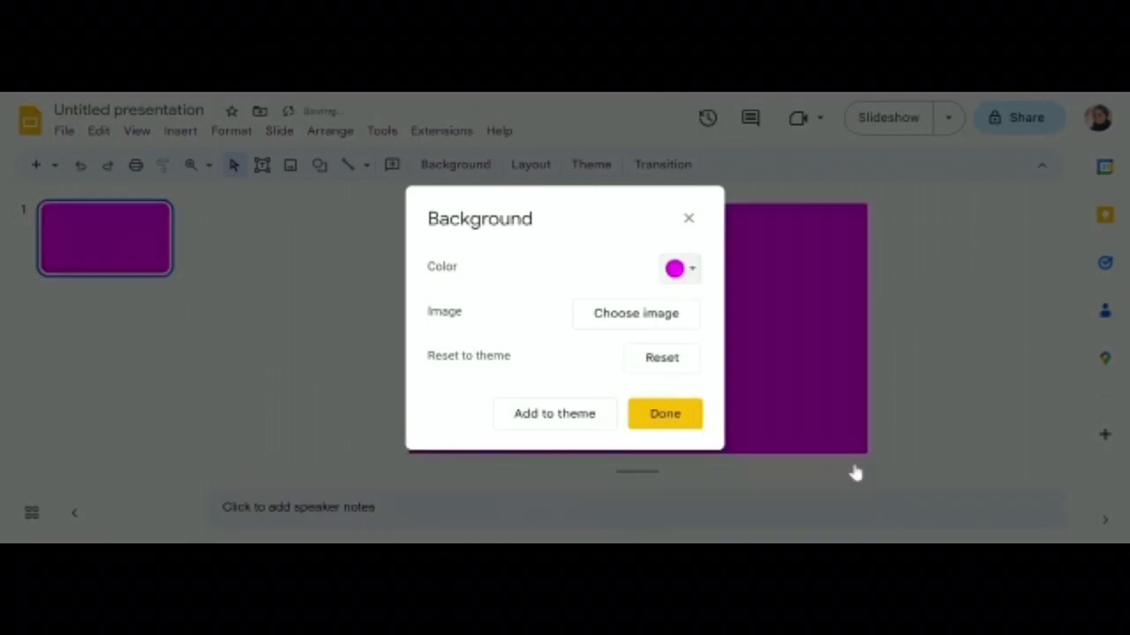
left_click(676, 415)
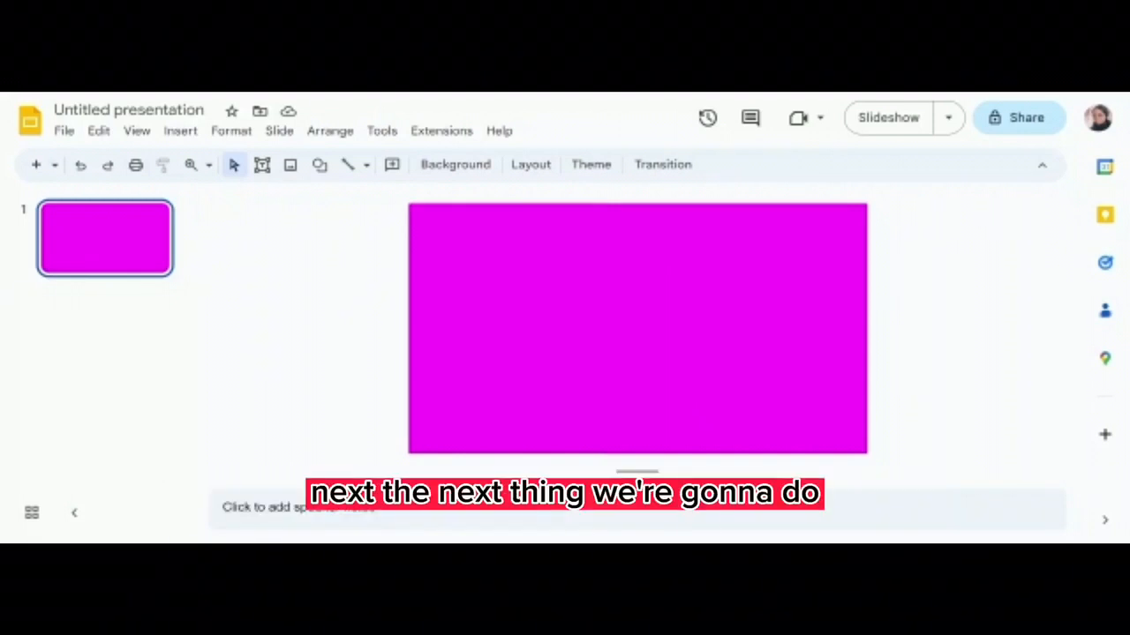
Step: Draw a rectangle covering almost the whole slide and centre it, leaving a thin, even magenta margin all around
left_click(319, 167)
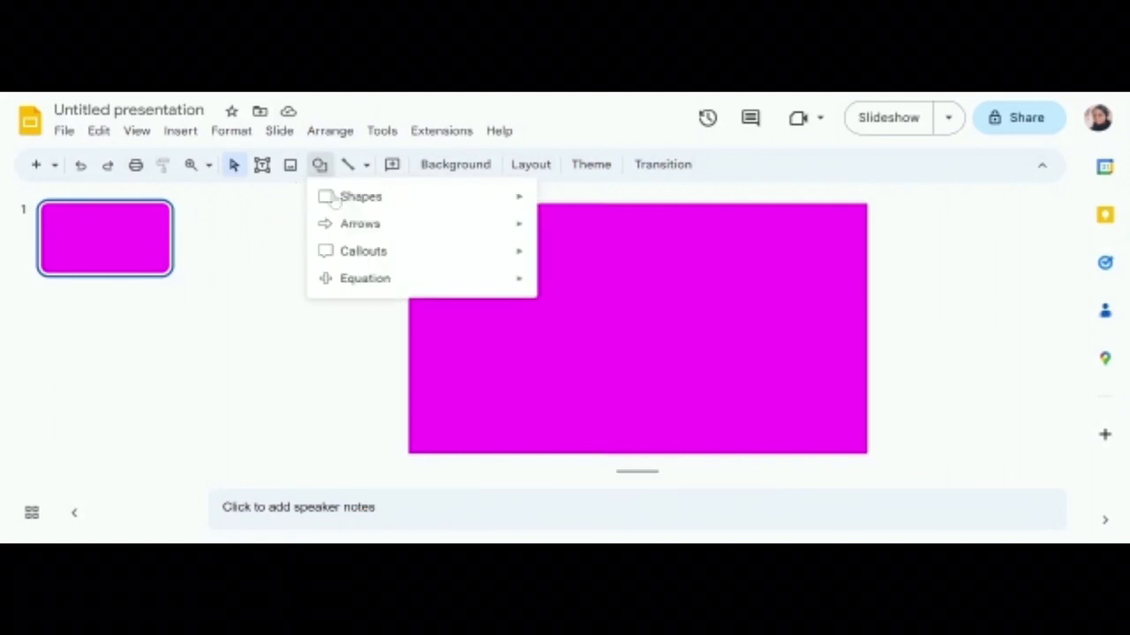
mouse_move(479, 194)
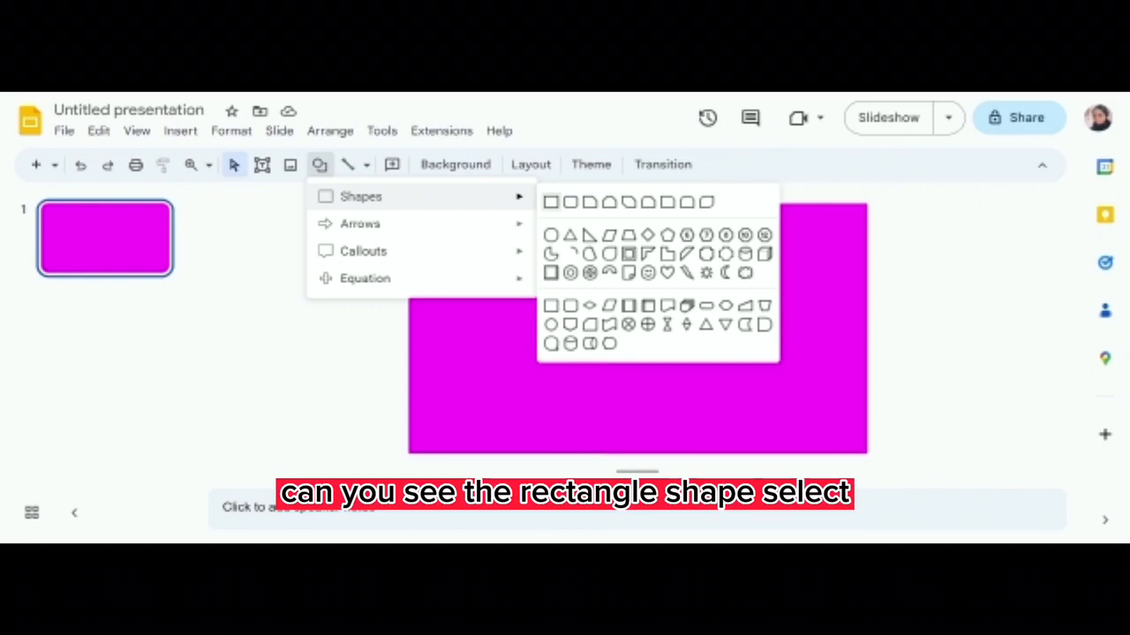
left_click(551, 203)
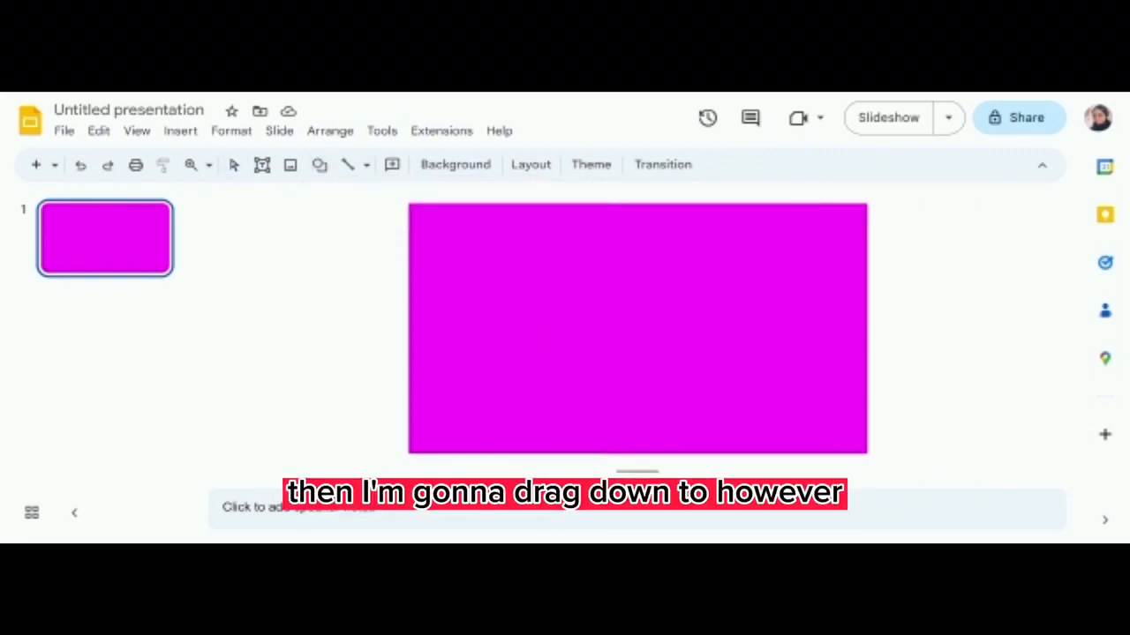
mouse_move(430, 224)
left_mouse_down()
mouse_move(791, 365)
mouse_move(868, 455)
left_mouse_up()
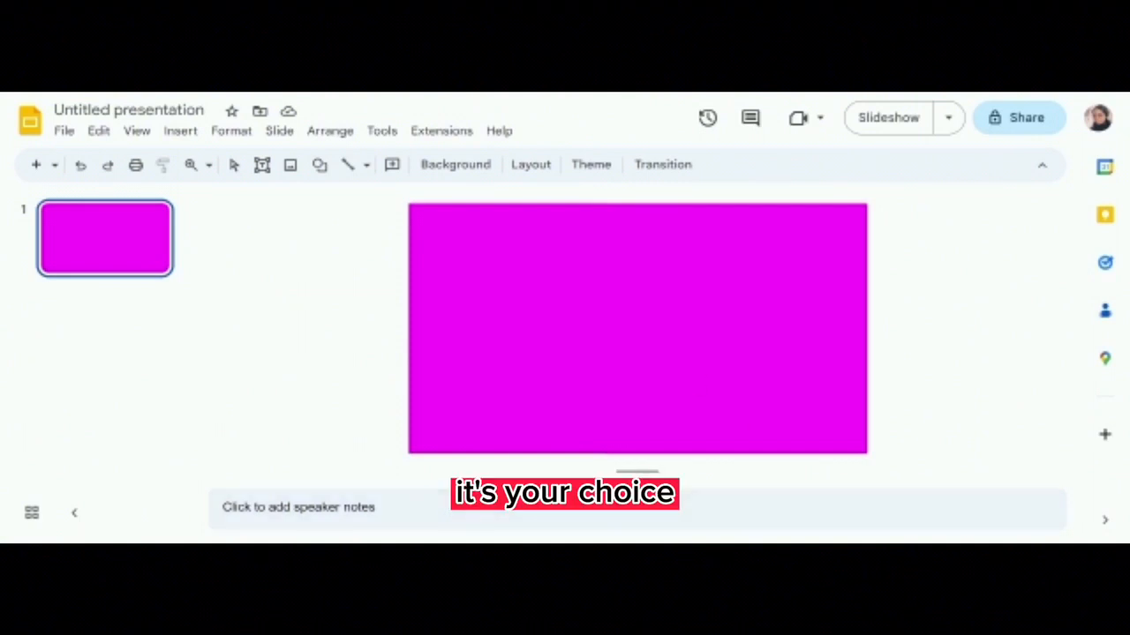
left_click_drag(418, 212, 803, 413)
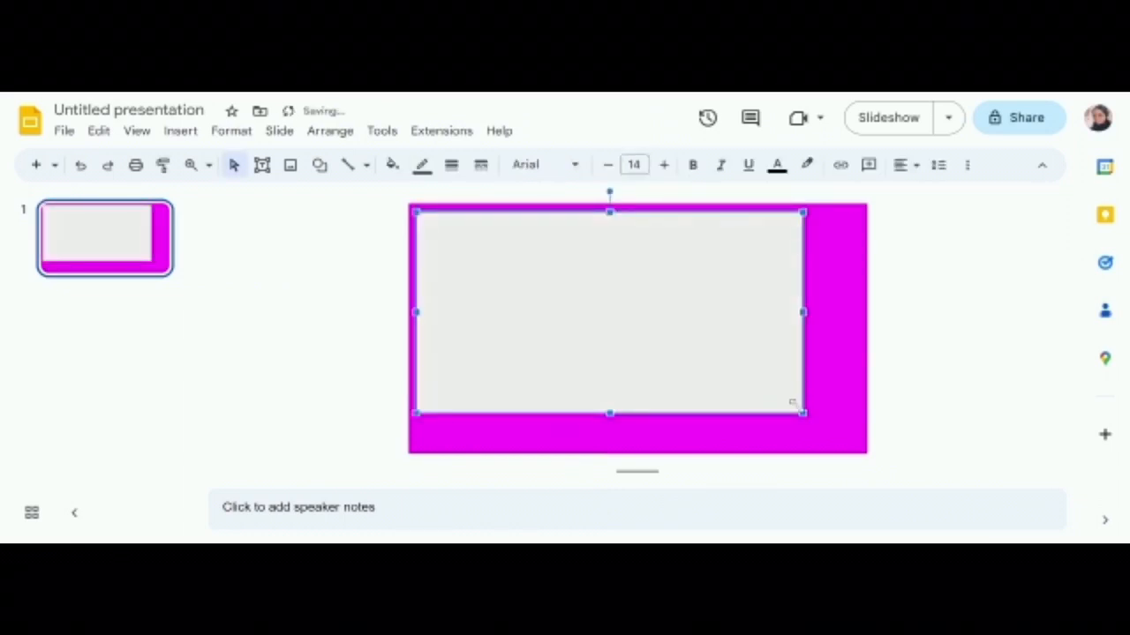
left_click_drag(805, 414, 854, 439)
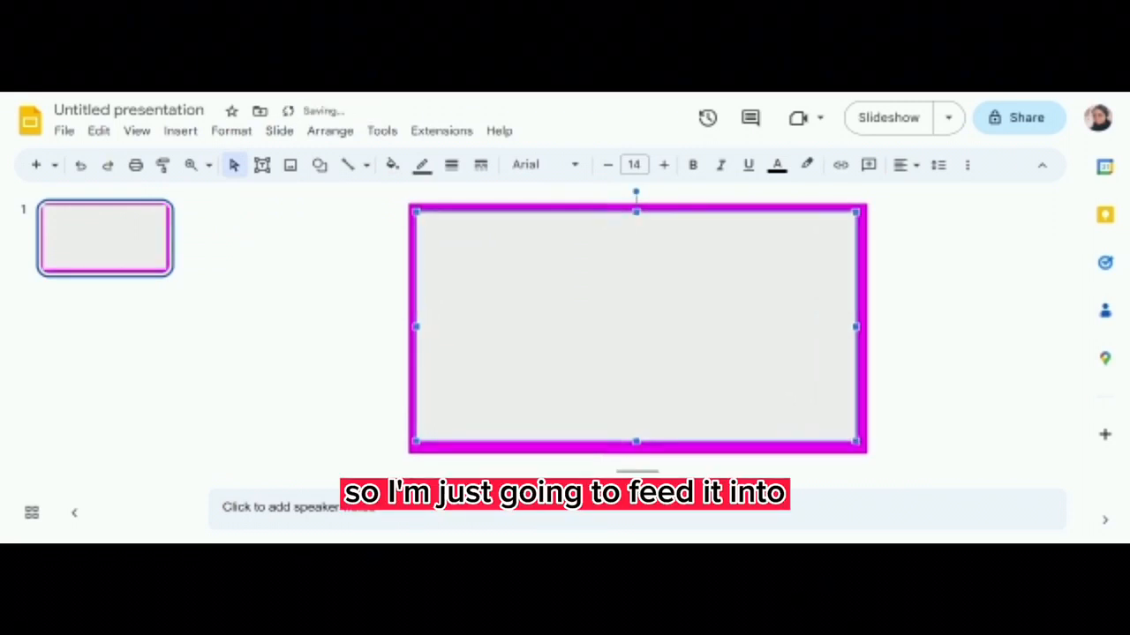
left_click_drag(706, 332, 707, 333)
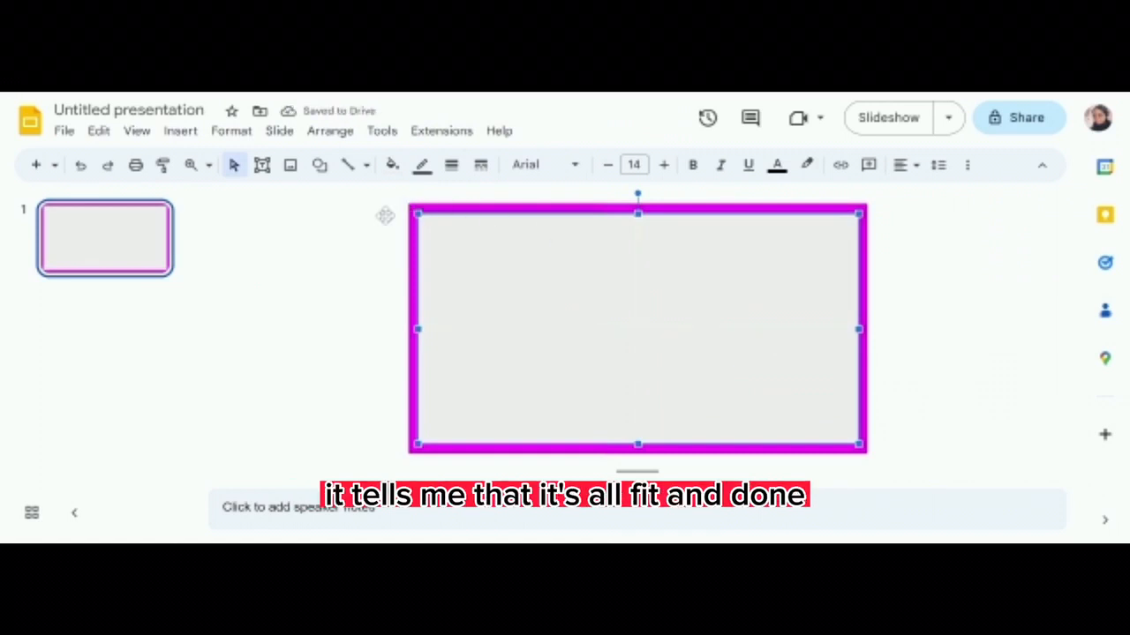
left_click(353, 228)
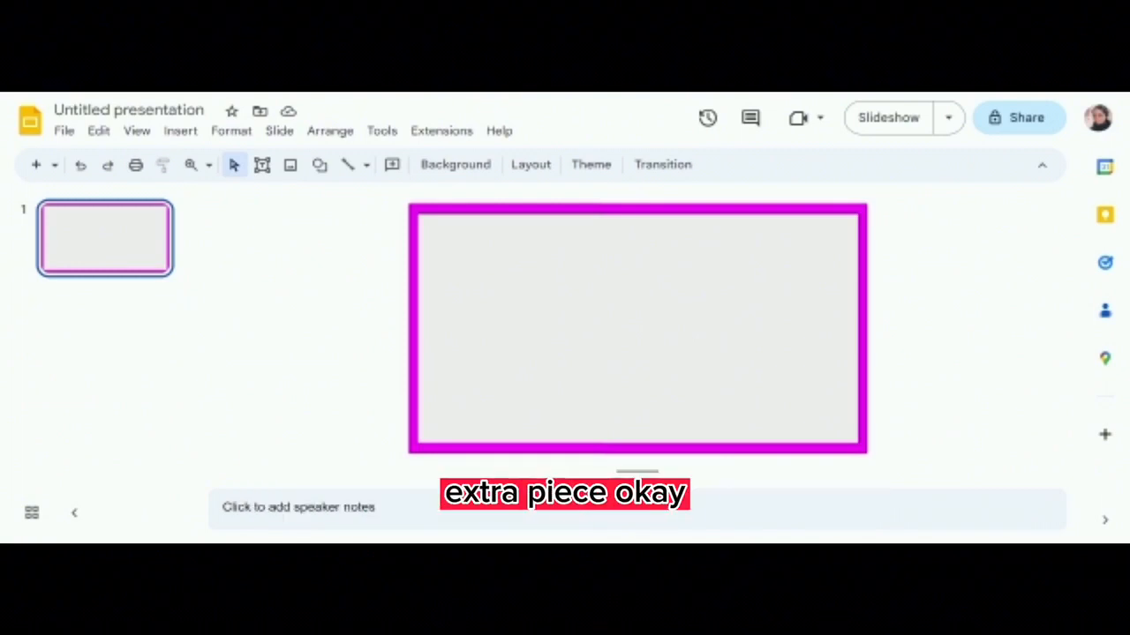
Step: Fill the large rectangle with the same magenta as the slide background
left_click(566, 266)
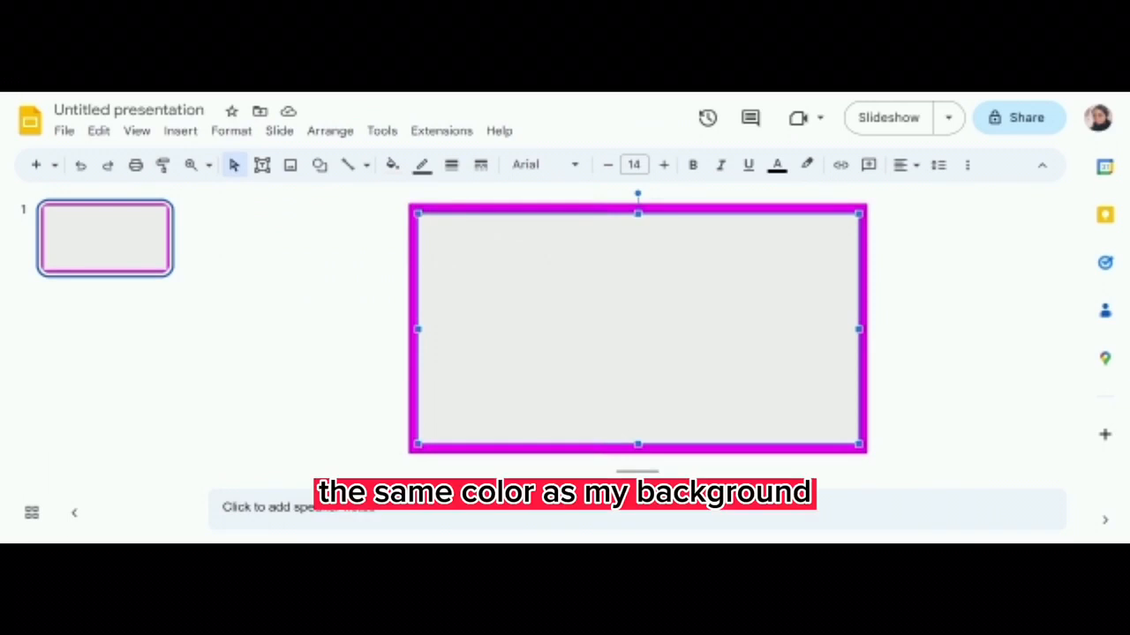
left_click(391, 167)
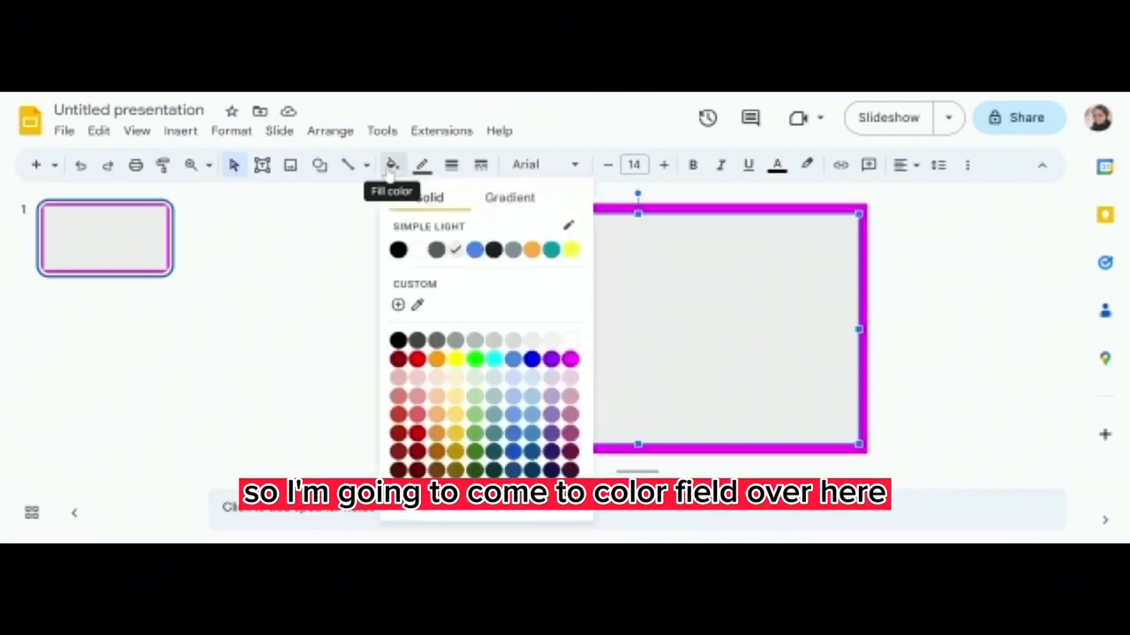
left_click(570, 359)
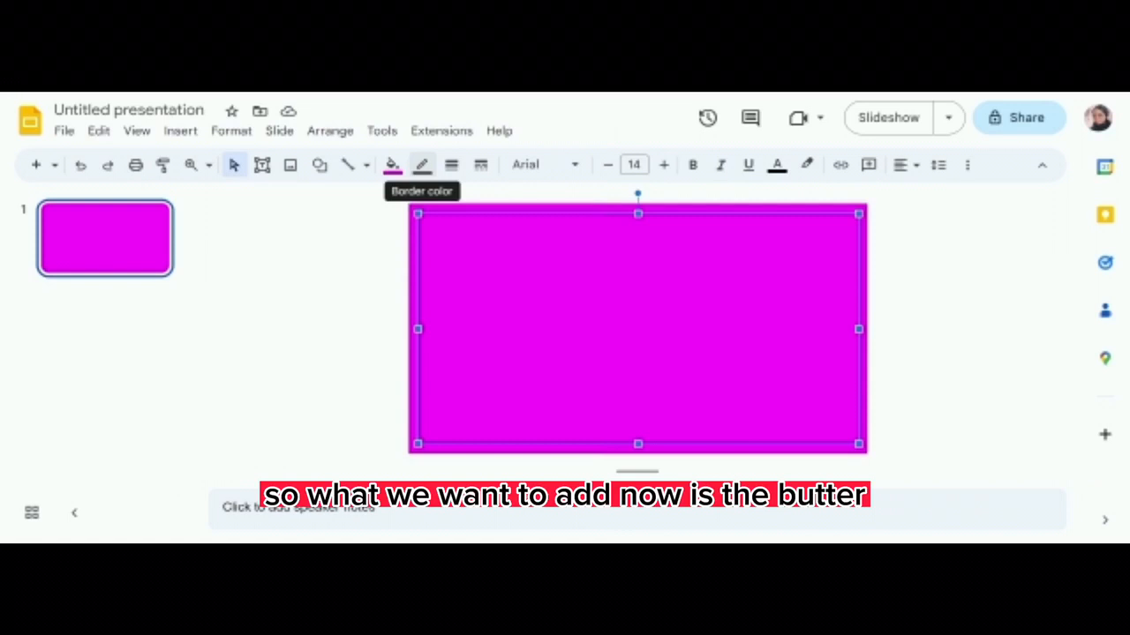
Step: Give the large rectangle a black border with a weight of 4px, keeping the solid line style
left_click(422, 168)
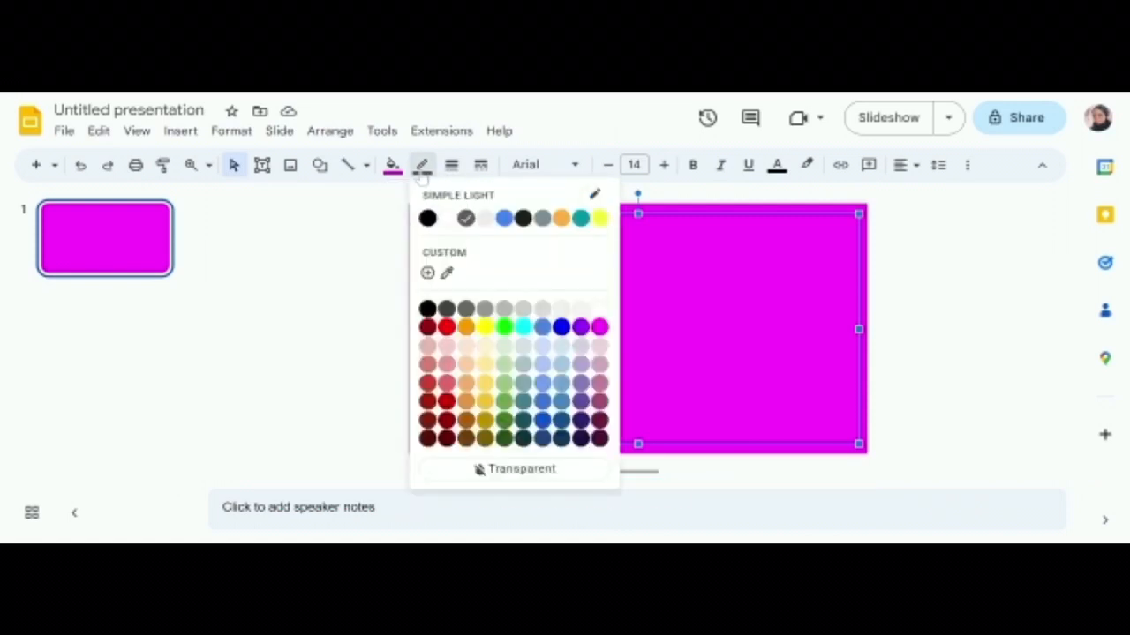
left_click(427, 218)
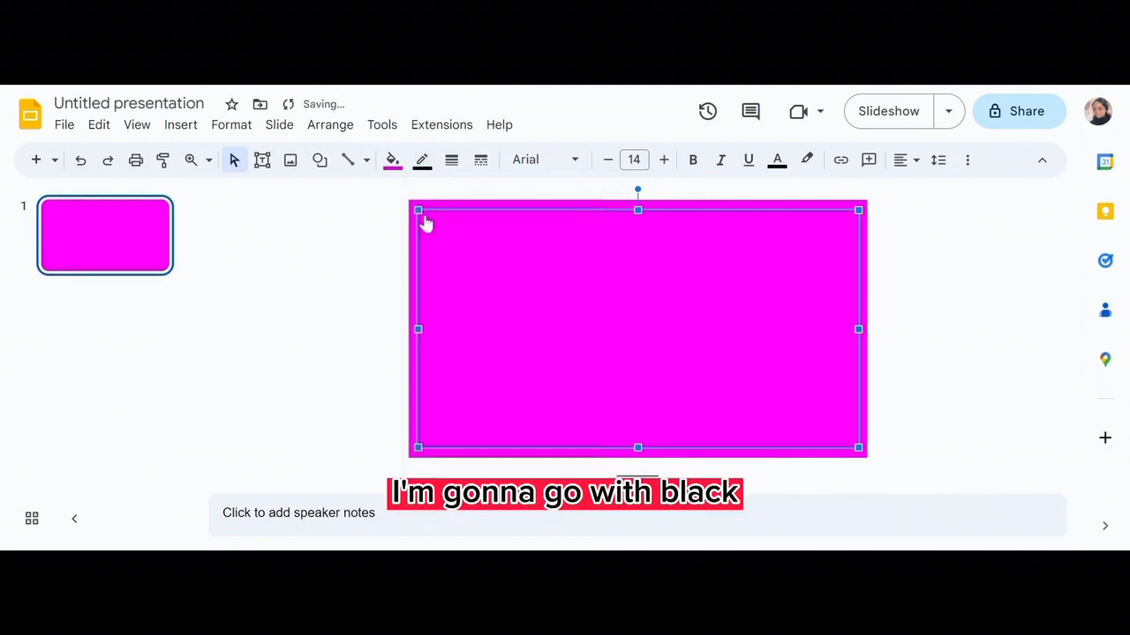
left_click(451, 161)
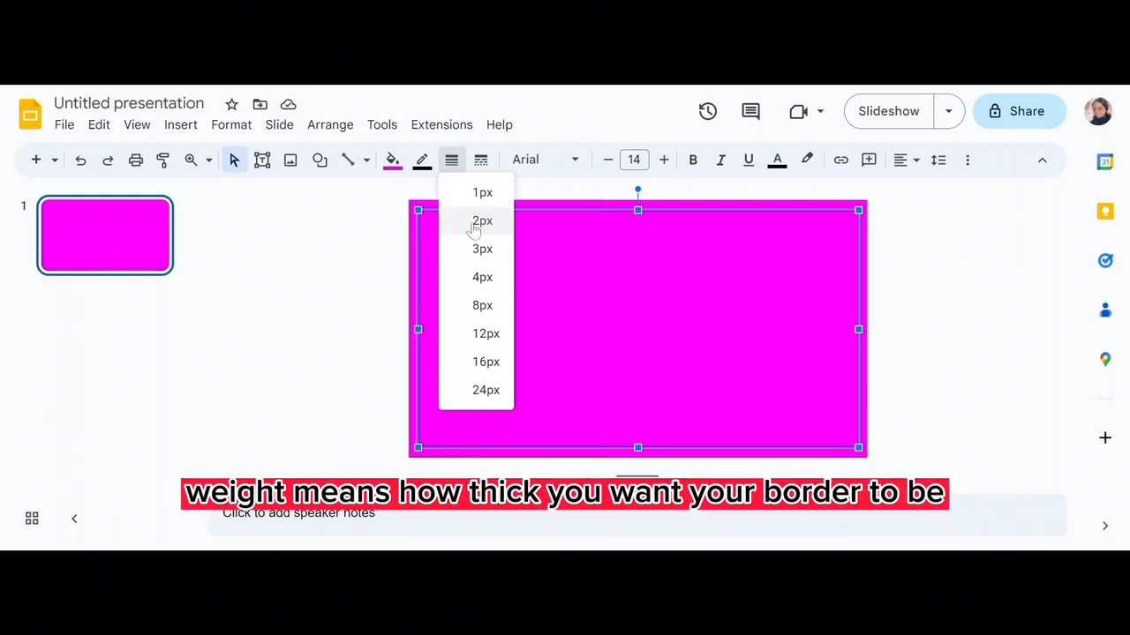
left_click(481, 279)
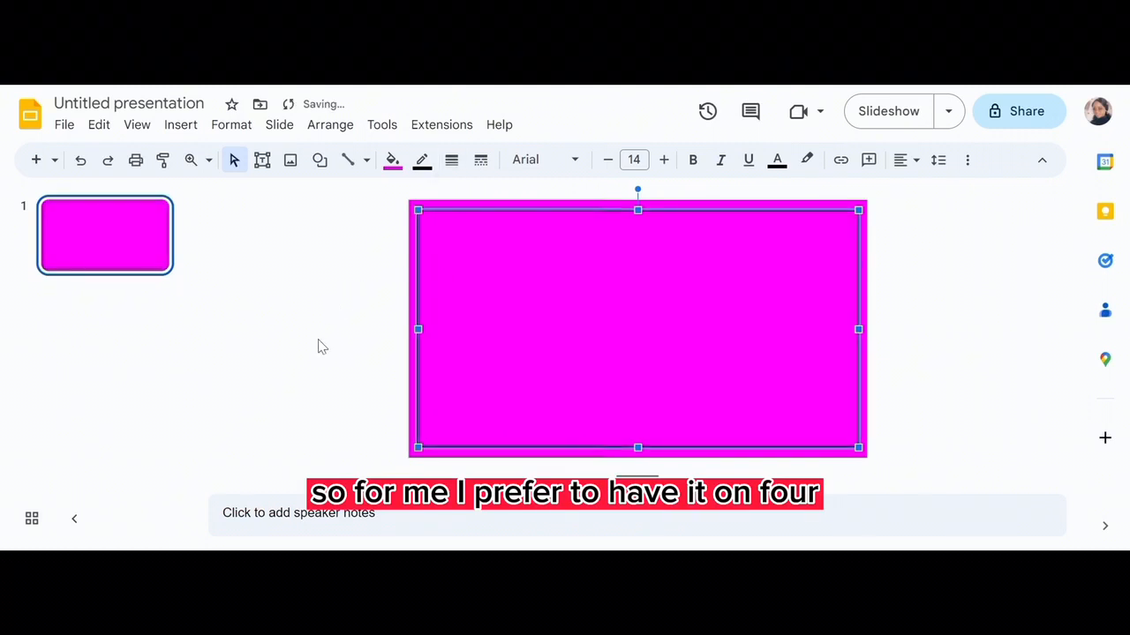
left_click(481, 160)
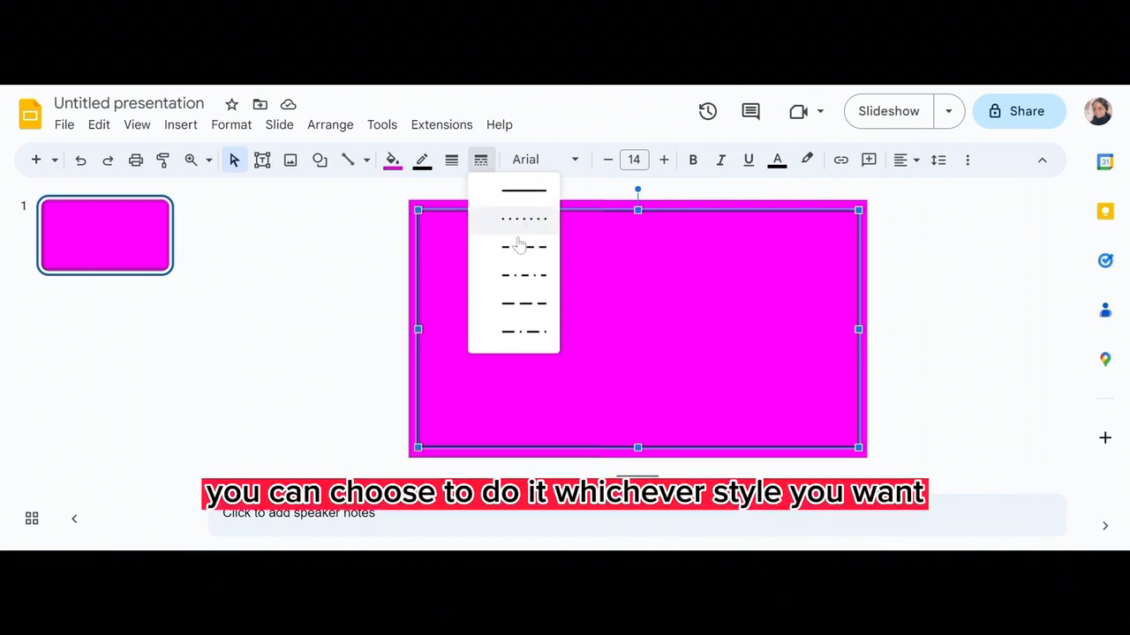
left_click(358, 255)
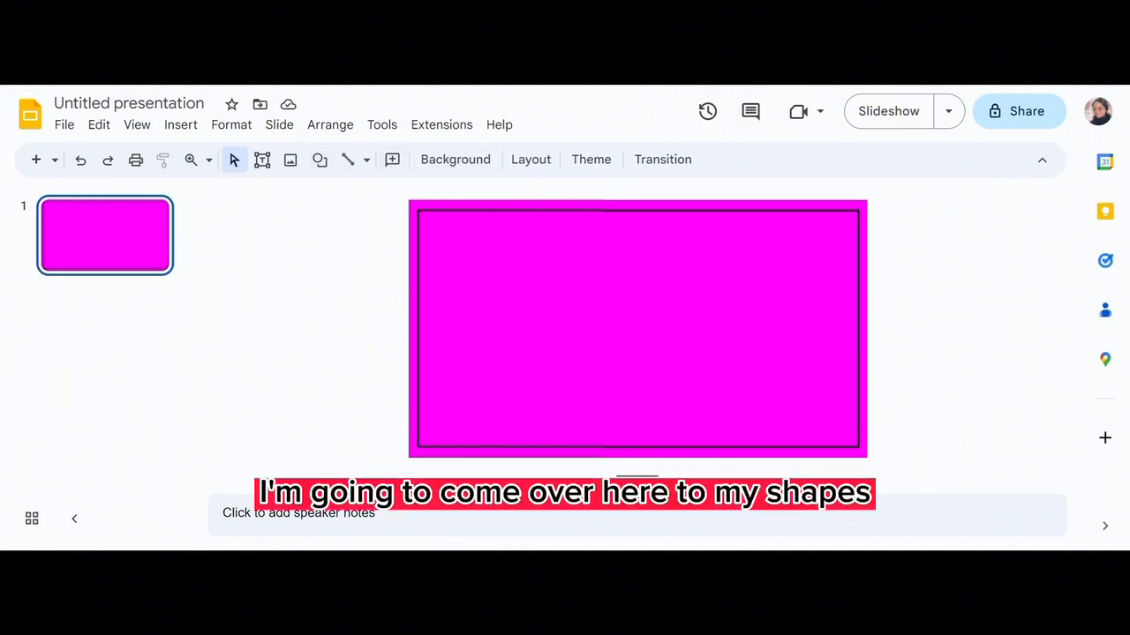
Step: Draw a second, nearly square rectangle in the right half of the slide and adjust its size and position inside the black border
left_click(319, 160)
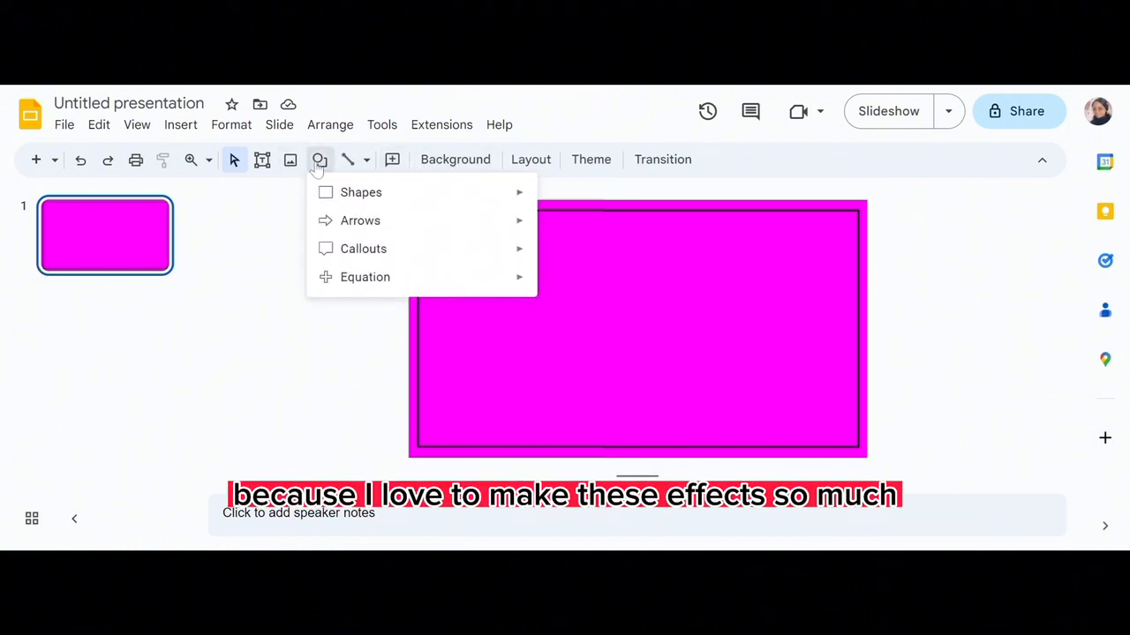
mouse_move(340, 195)
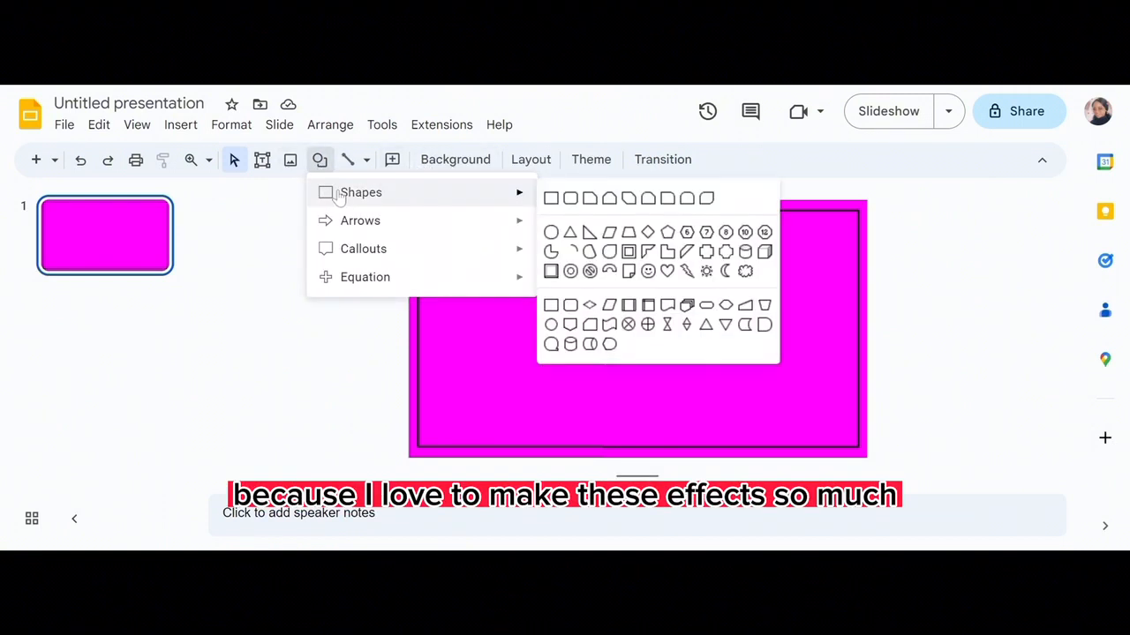
left_click(551, 200)
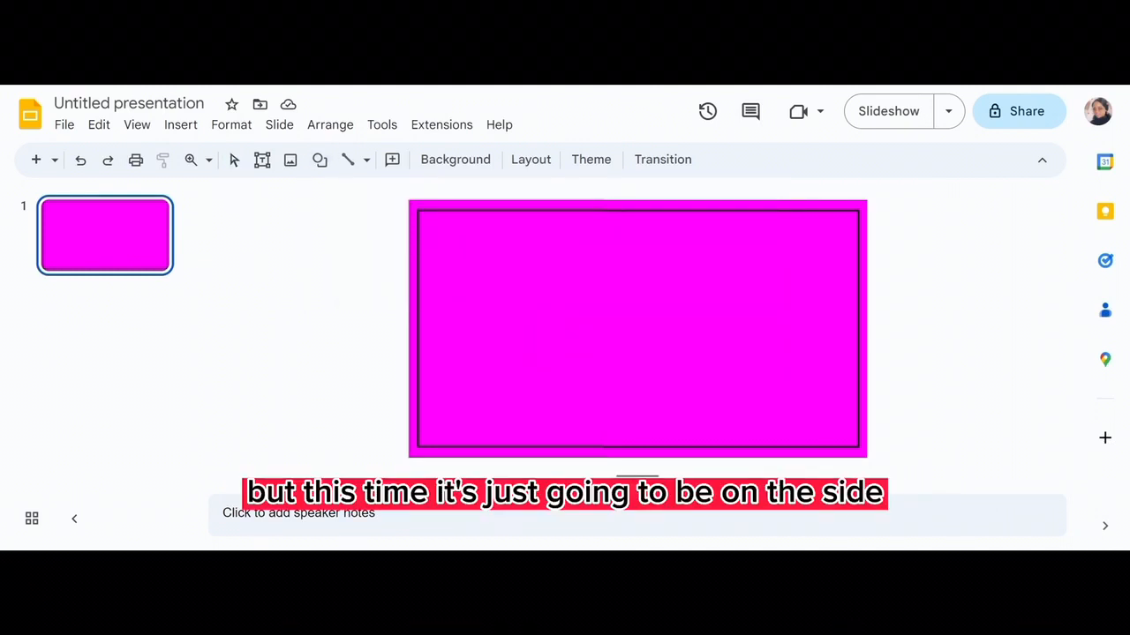
left_click_drag(657, 256, 845, 429)
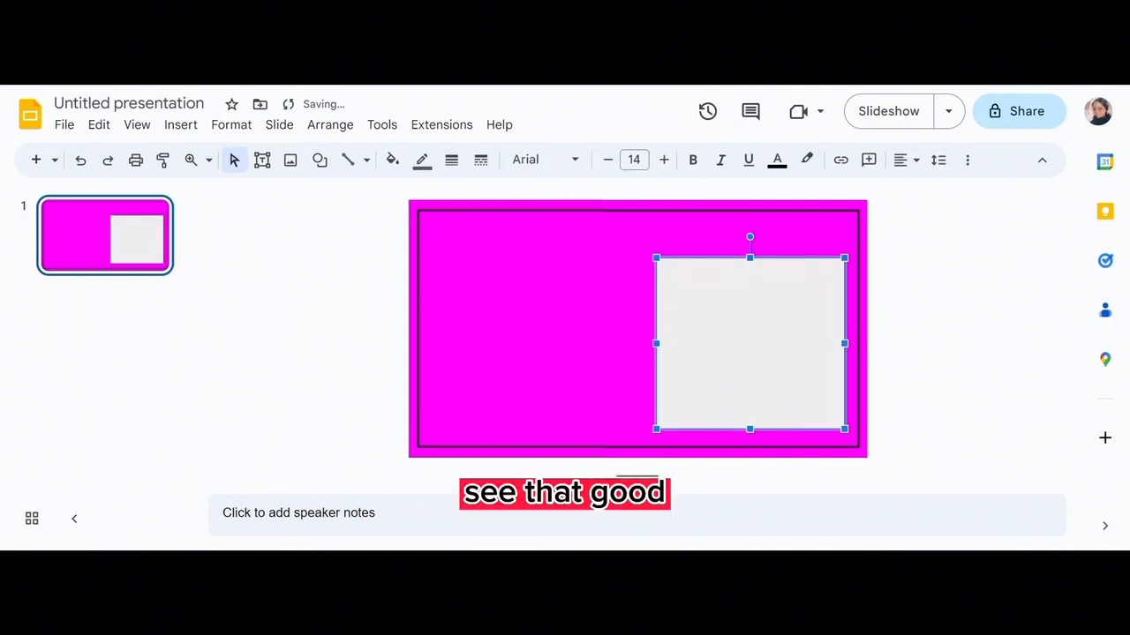
left_click_drag(781, 357, 775, 351)
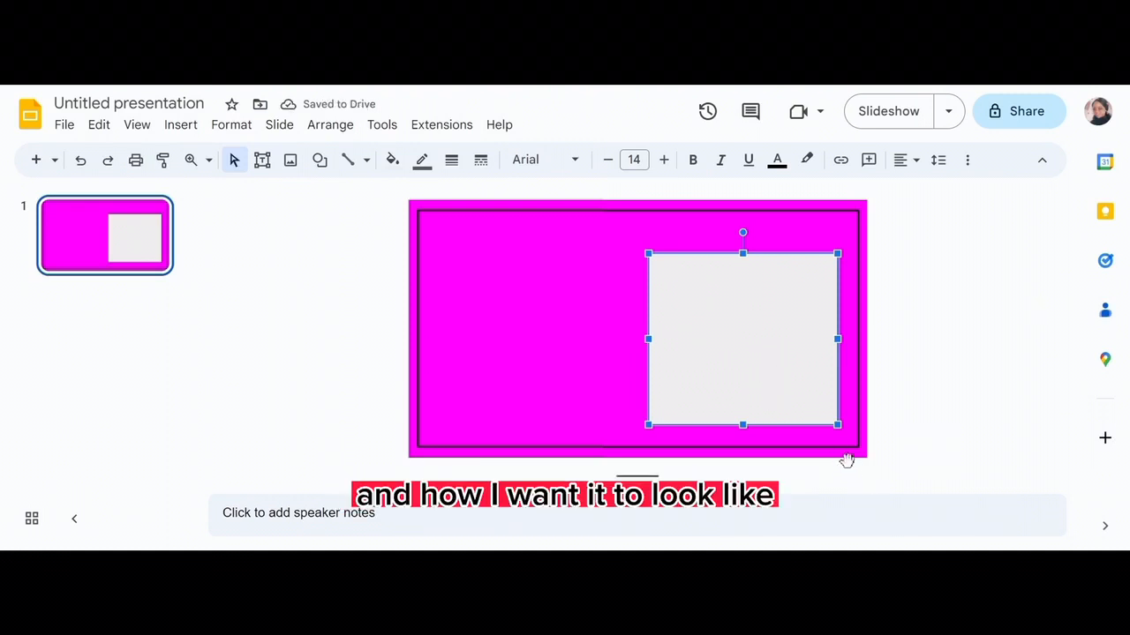
left_click_drag(835, 426, 840, 430)
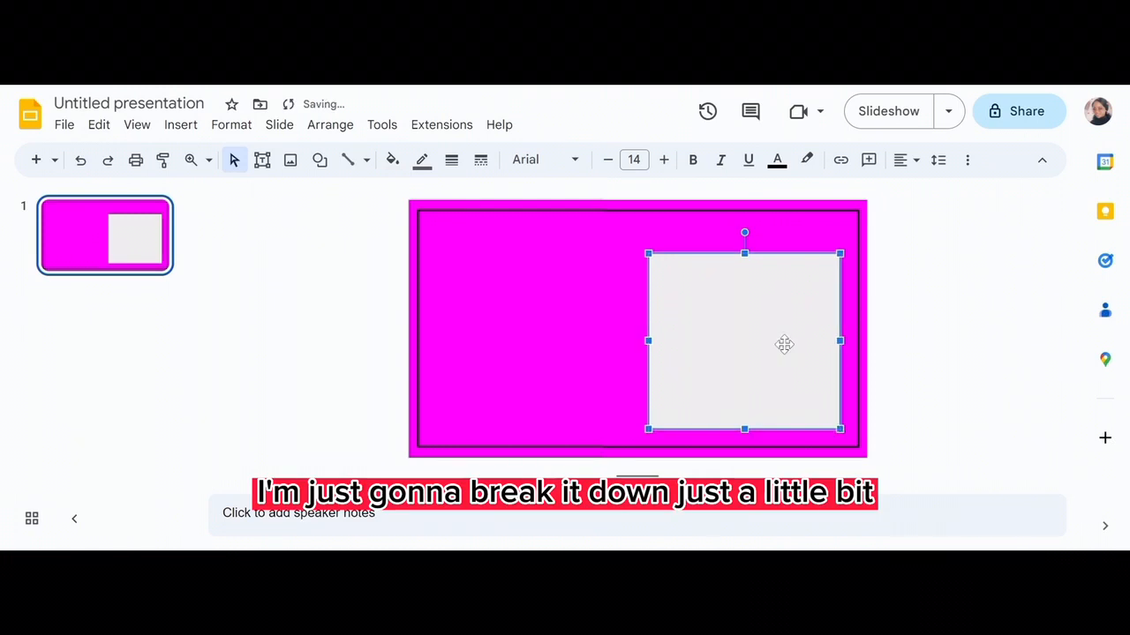
left_click_drag(782, 345, 777, 343)
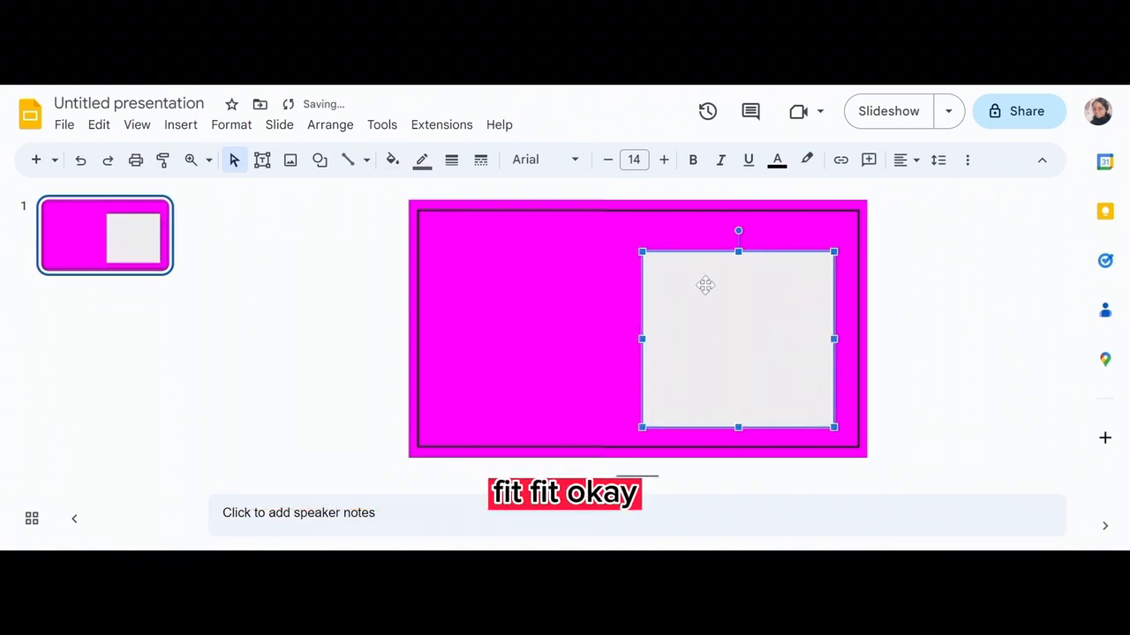
Step: Enter the text "WELCOME TO CLASS AWESOME STUDENTS" in the second, smaller rectangle
type("WELCOME TO C")
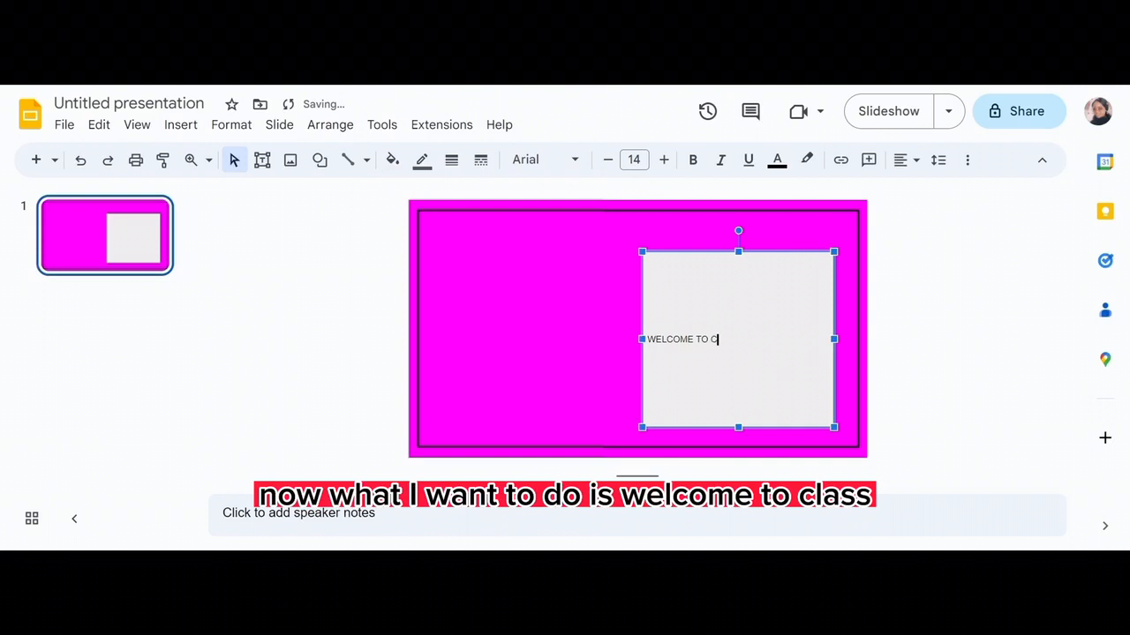
type("LASS AWESOME ST")
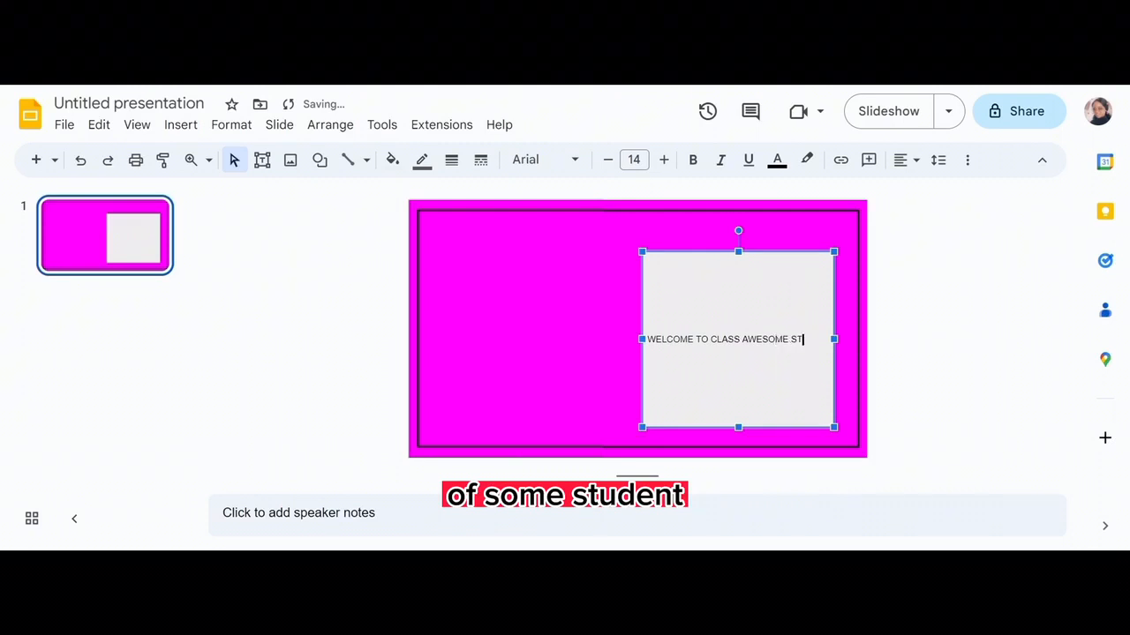
type("UDENTS")
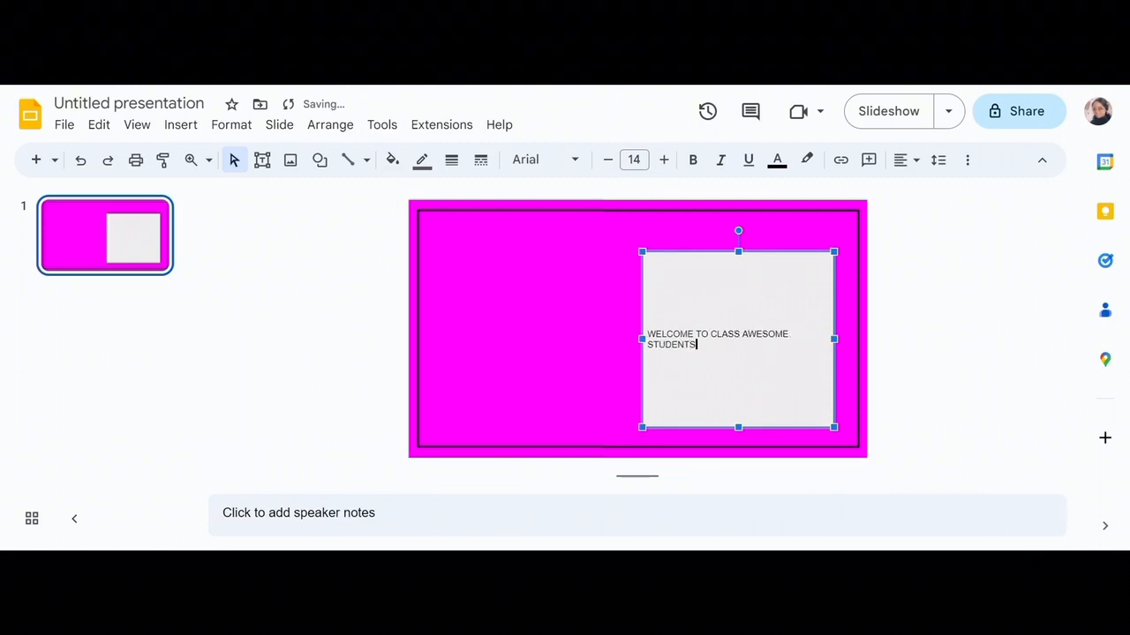
Step: Centre the whole welcome text horizontally and align it to the middle of its rectangle vertically
left_click_drag(648, 335, 697, 345)
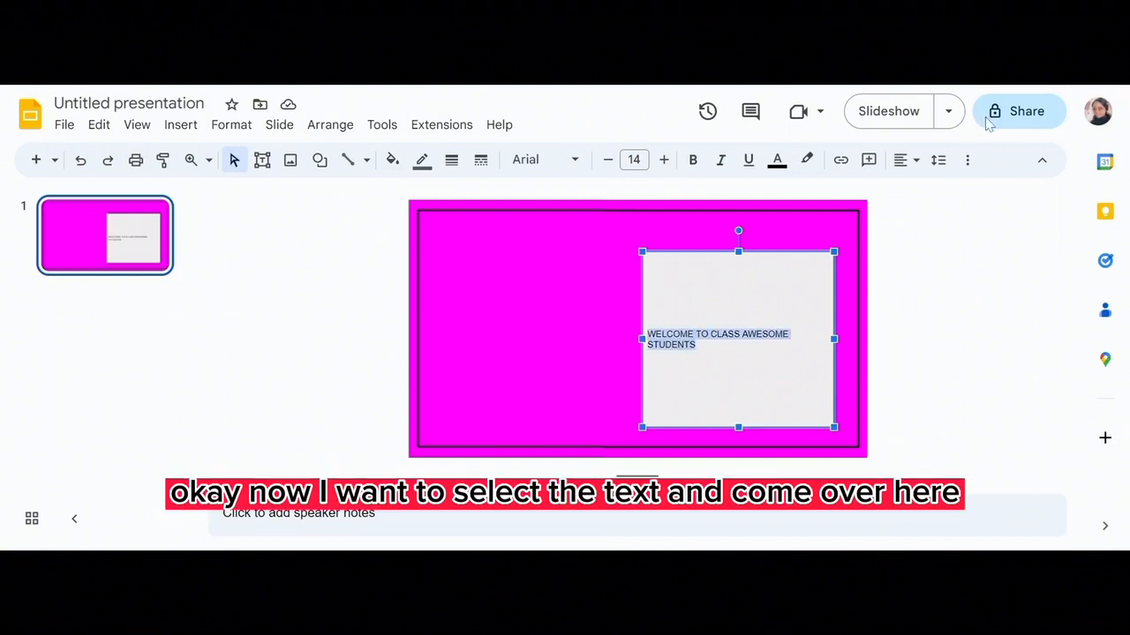
left_click(906, 161)
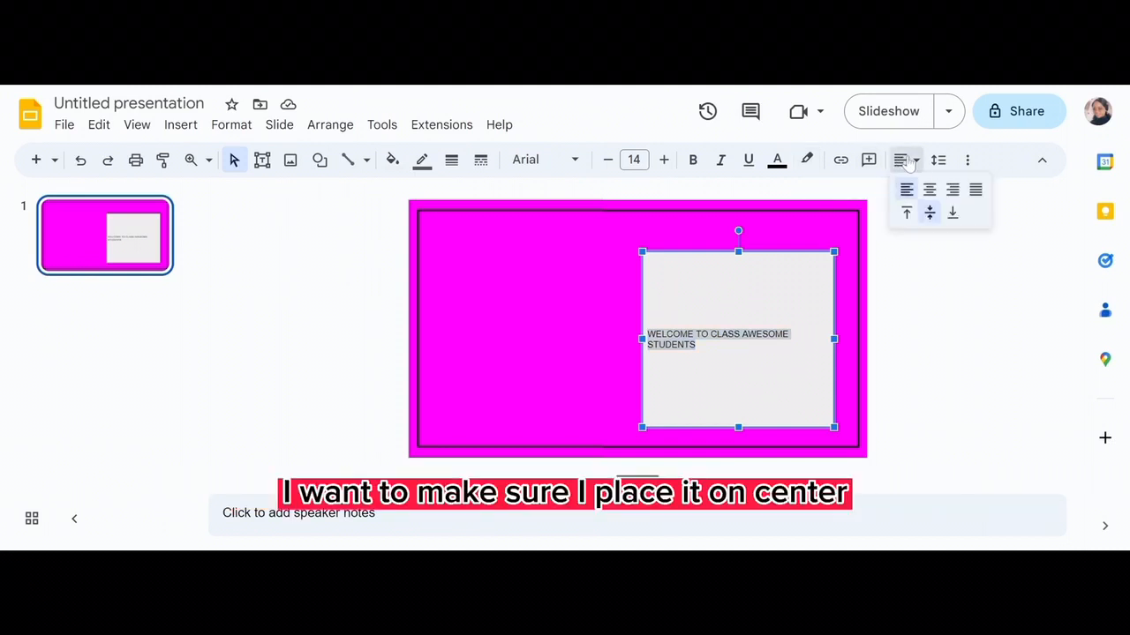
left_click(929, 189)
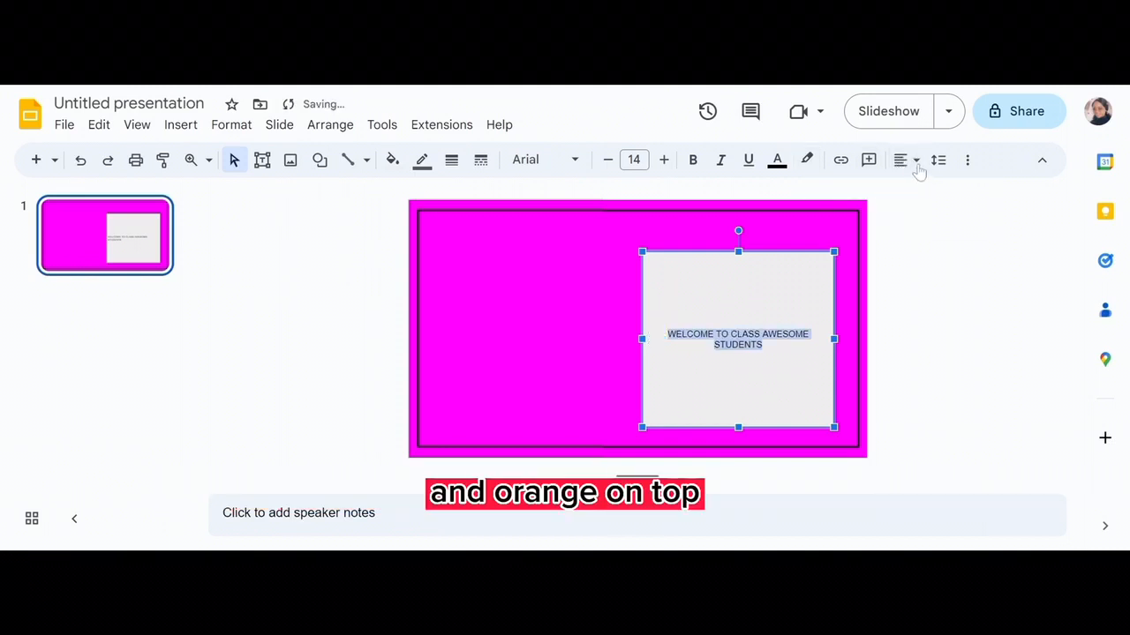
left_click(903, 159)
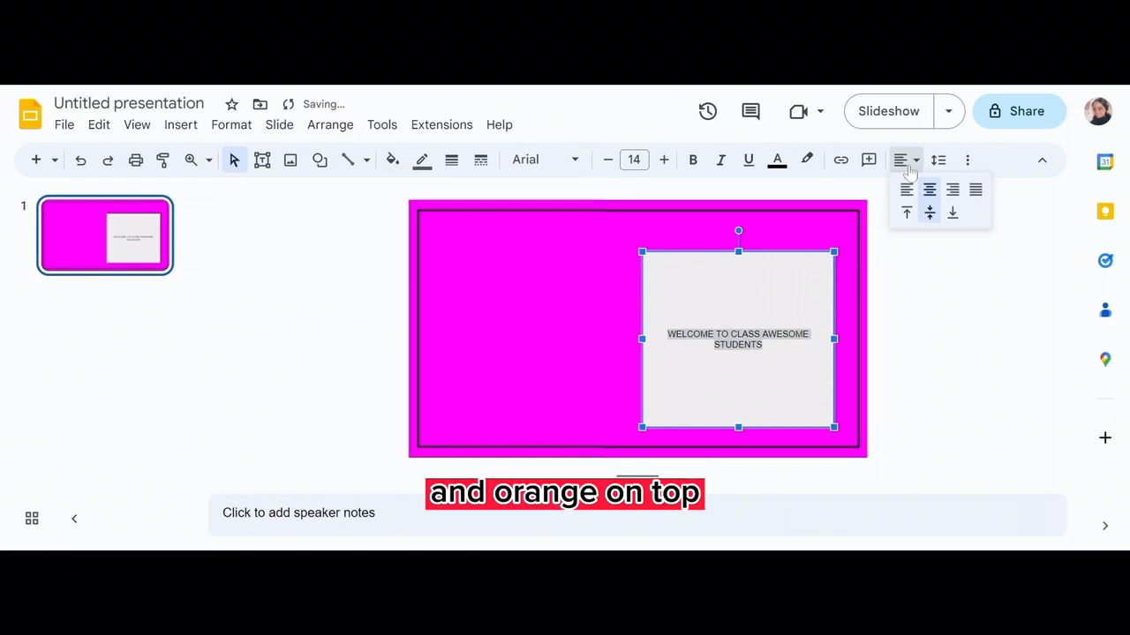
left_click(931, 213)
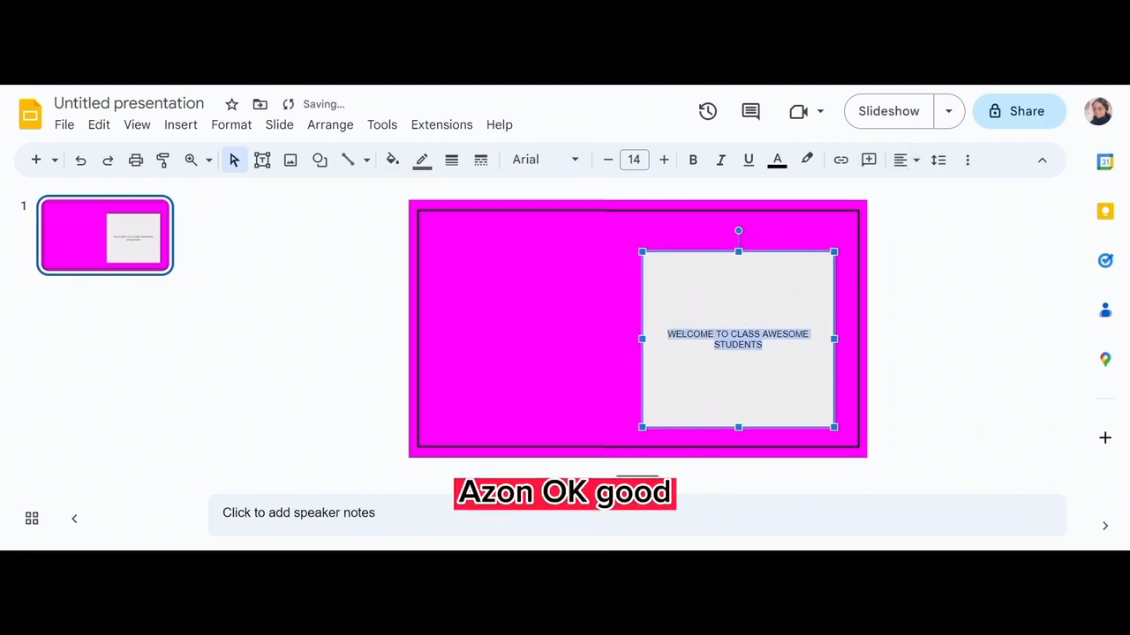
Step: Set the font size of the whole welcome text to 45
left_click(634, 159)
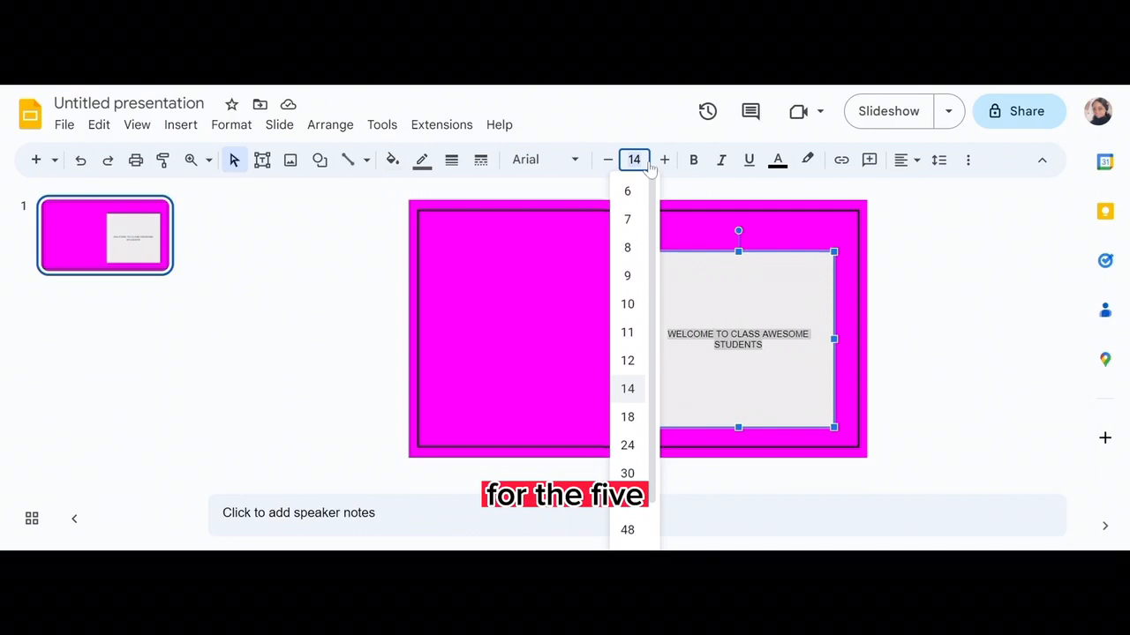
type("45")
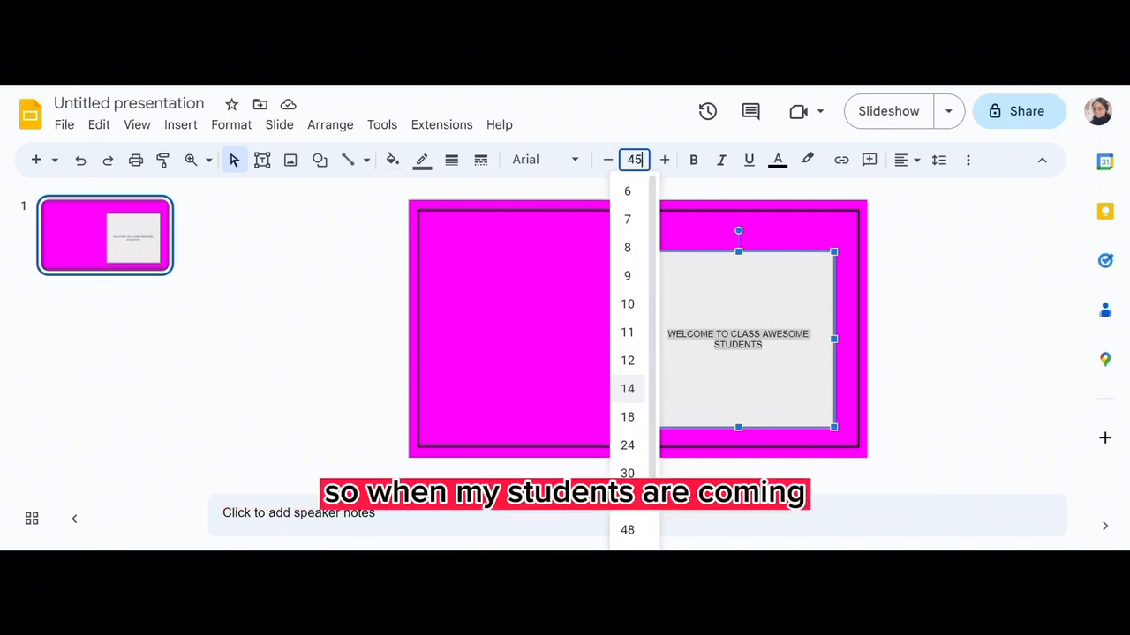
key("Return")
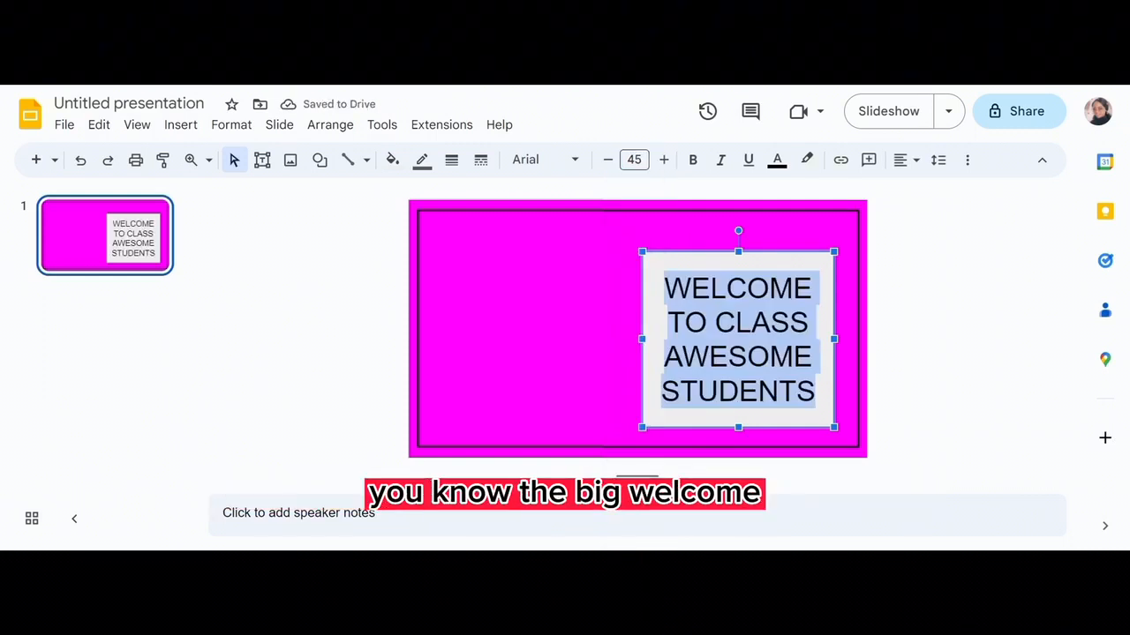
Step: Insert a line break after "WELCOME" so that "TO CLASS" starts its own paragraph
left_click(790, 322)
left_click(813, 288)
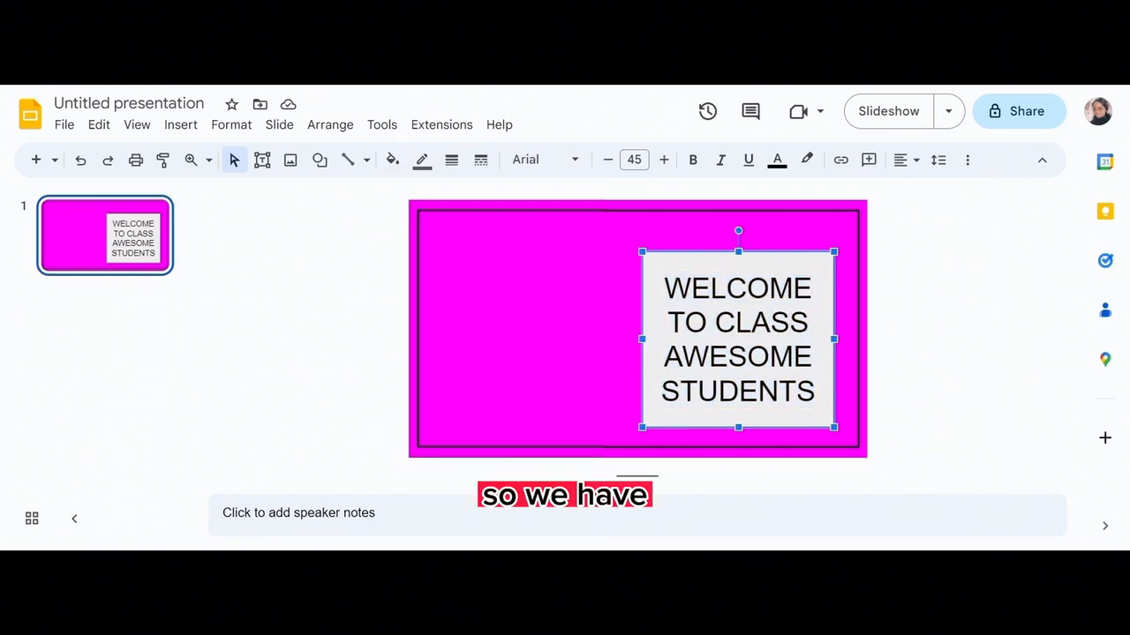
key("Return")
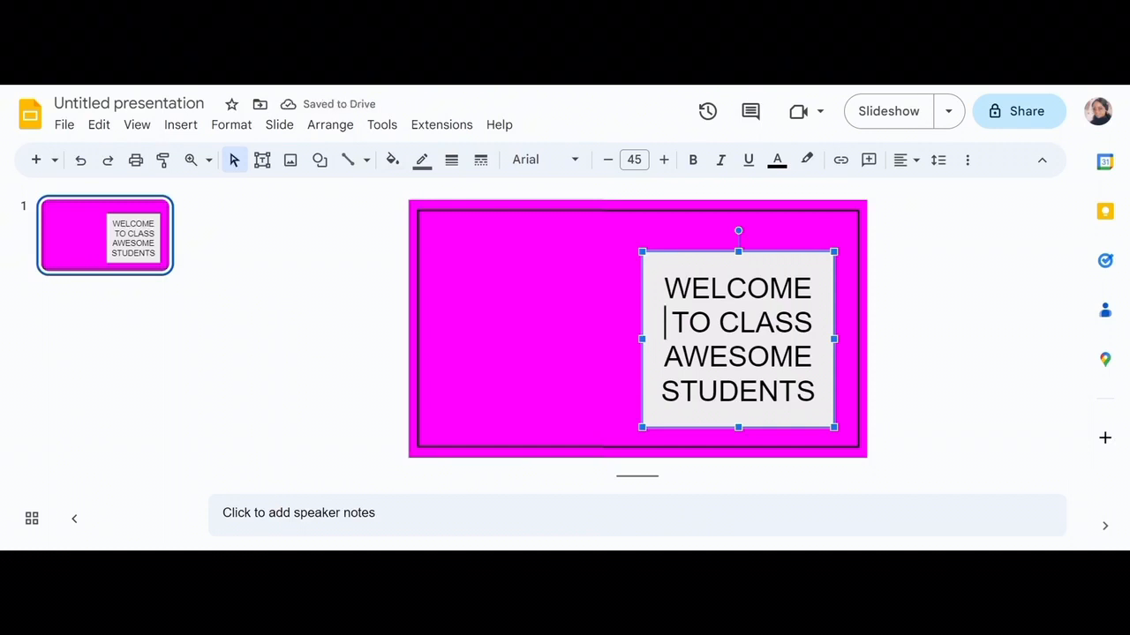
left_click(664, 289)
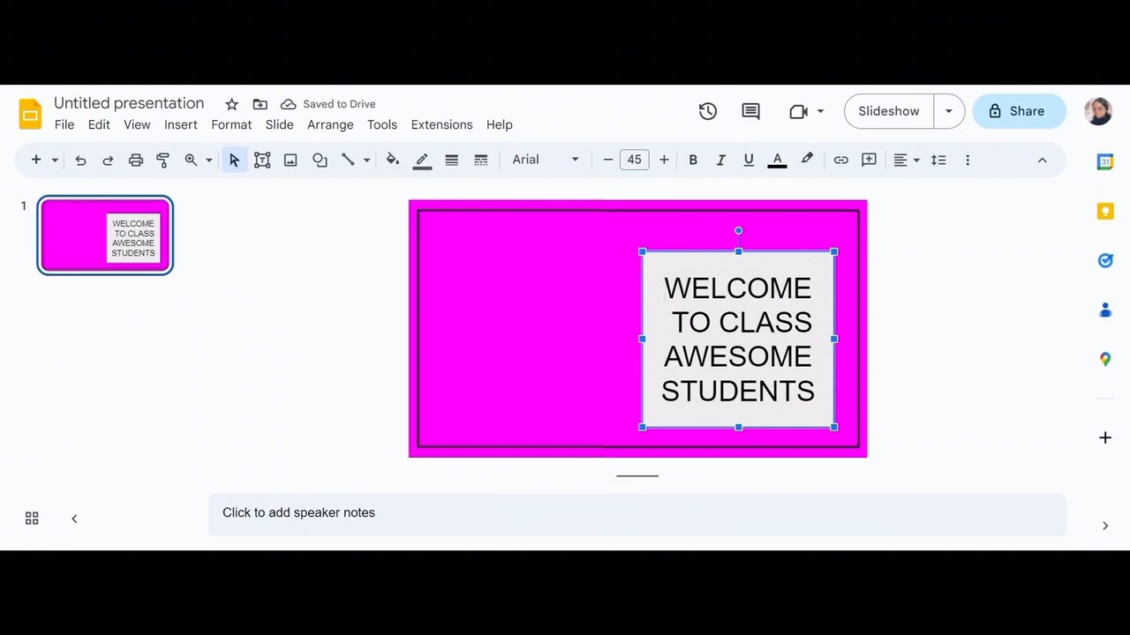
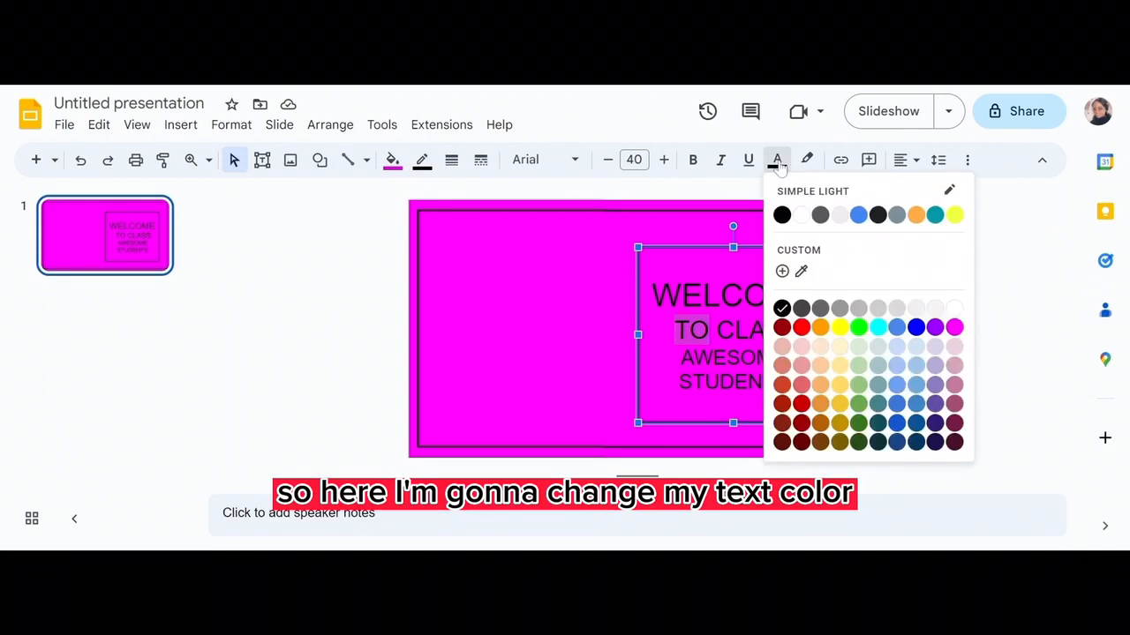
Step: Colour the word "TO" red and the word "CLASS" blue
left_click(801, 329)
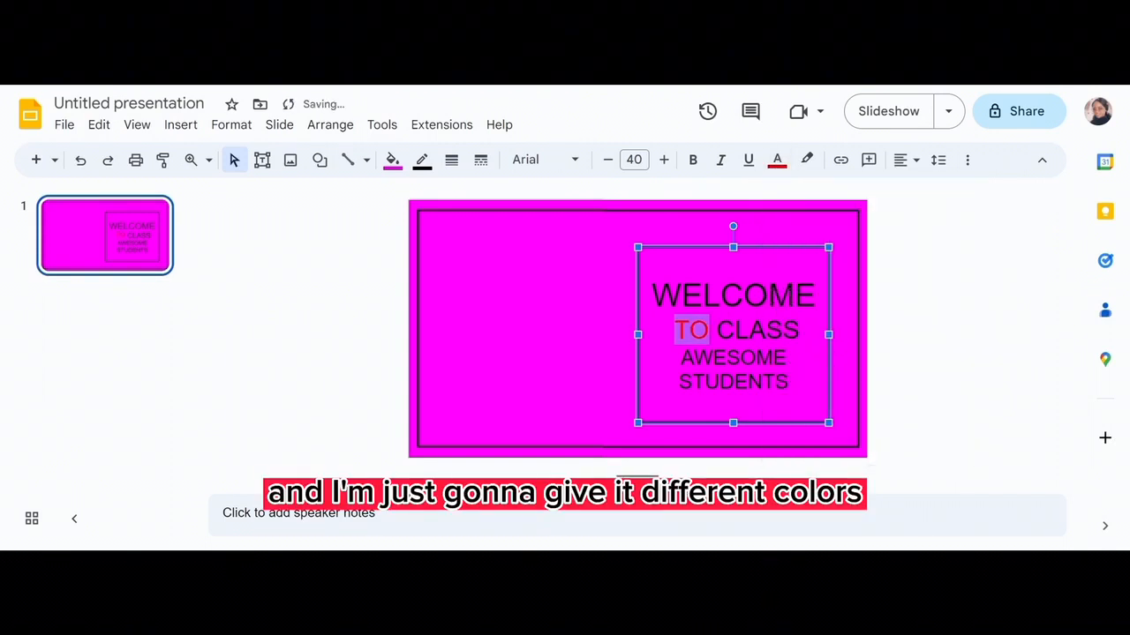
left_click_drag(717, 330, 801, 330)
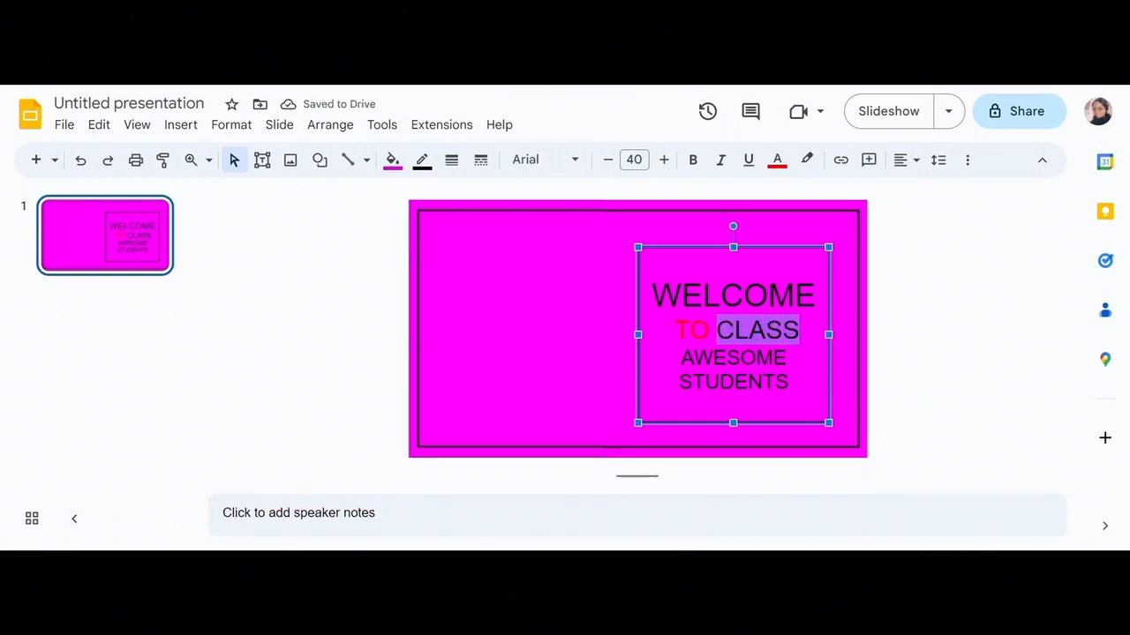
left_click(778, 161)
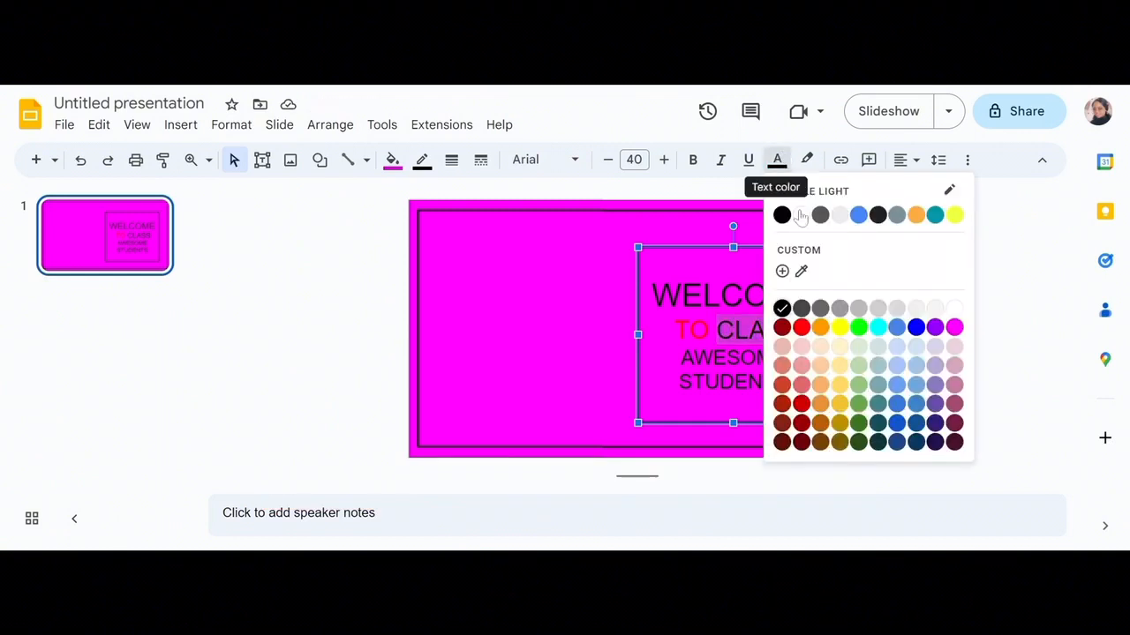
left_click(916, 329)
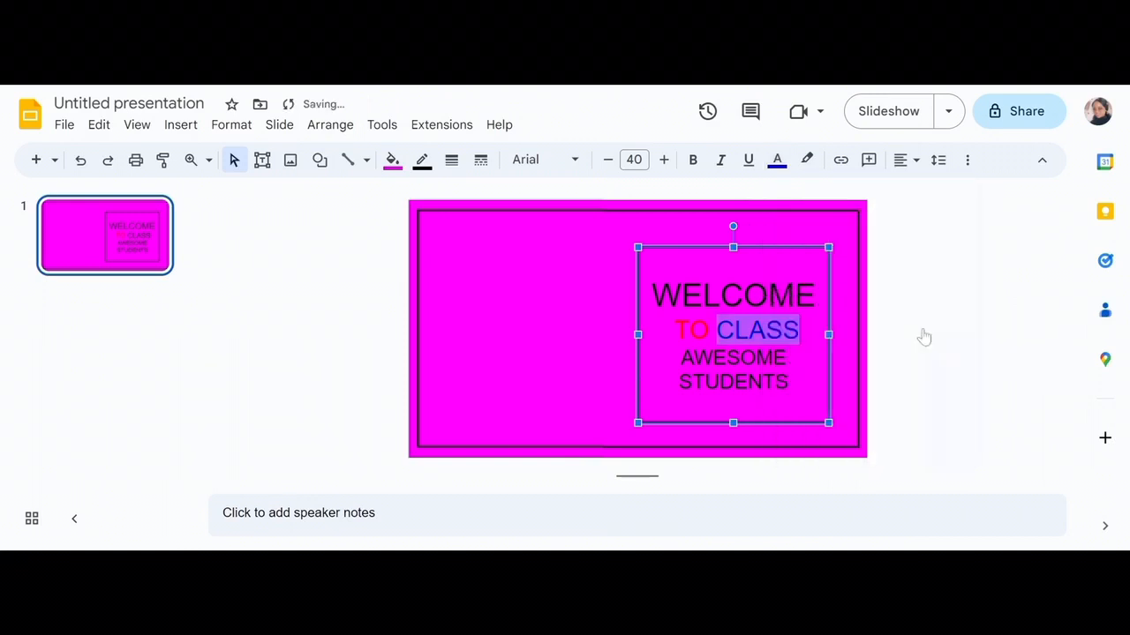
Step: Change the text colour of only the letter S in "AWESOME" to the dark red 1 shade
left_click(682, 356)
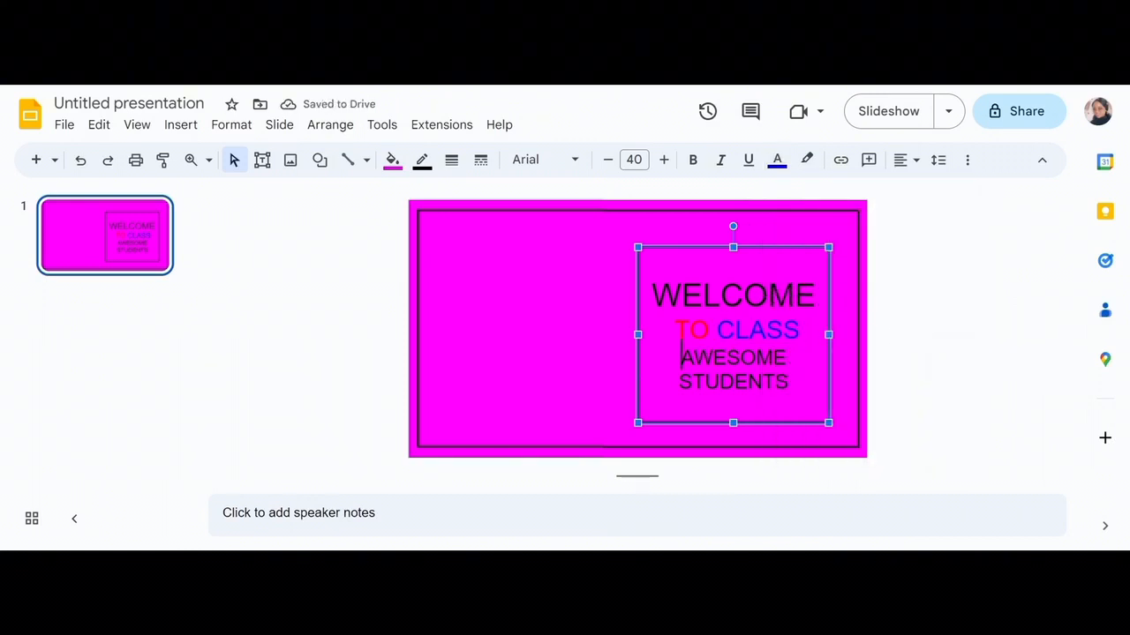
left_click_drag(681, 357, 739, 357)
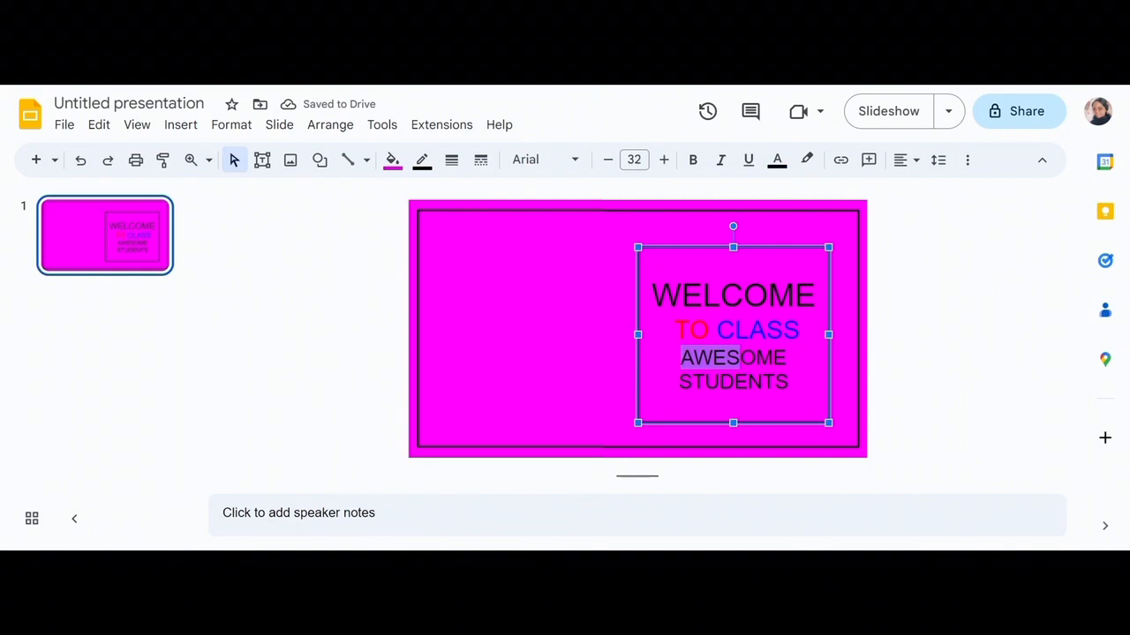
left_click(739, 358)
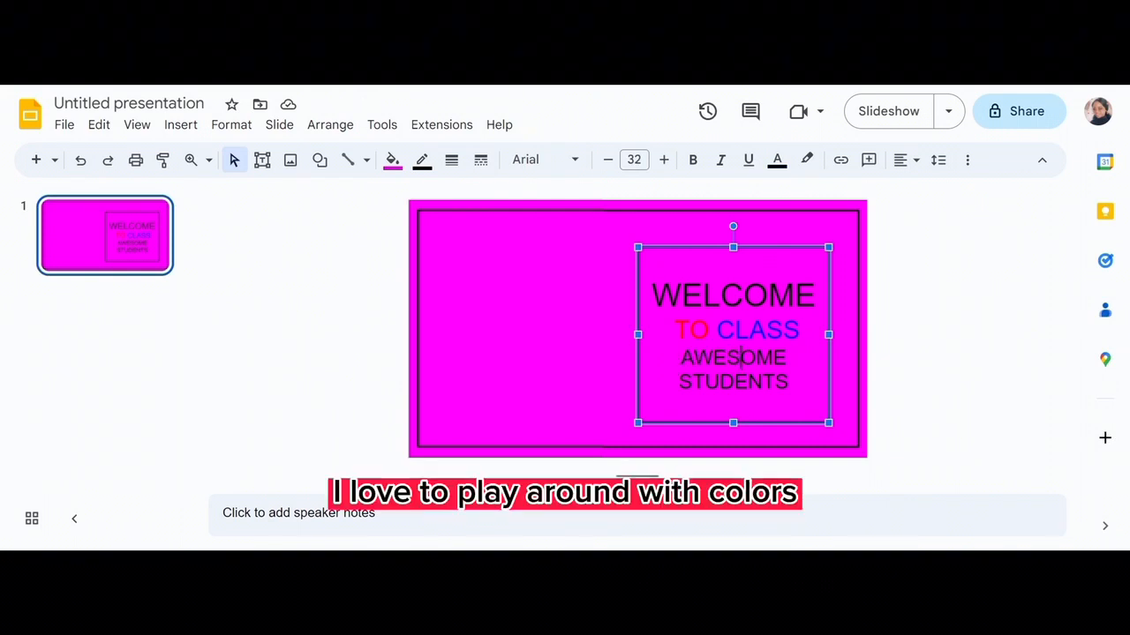
left_click(728, 357)
key("shift+Right")
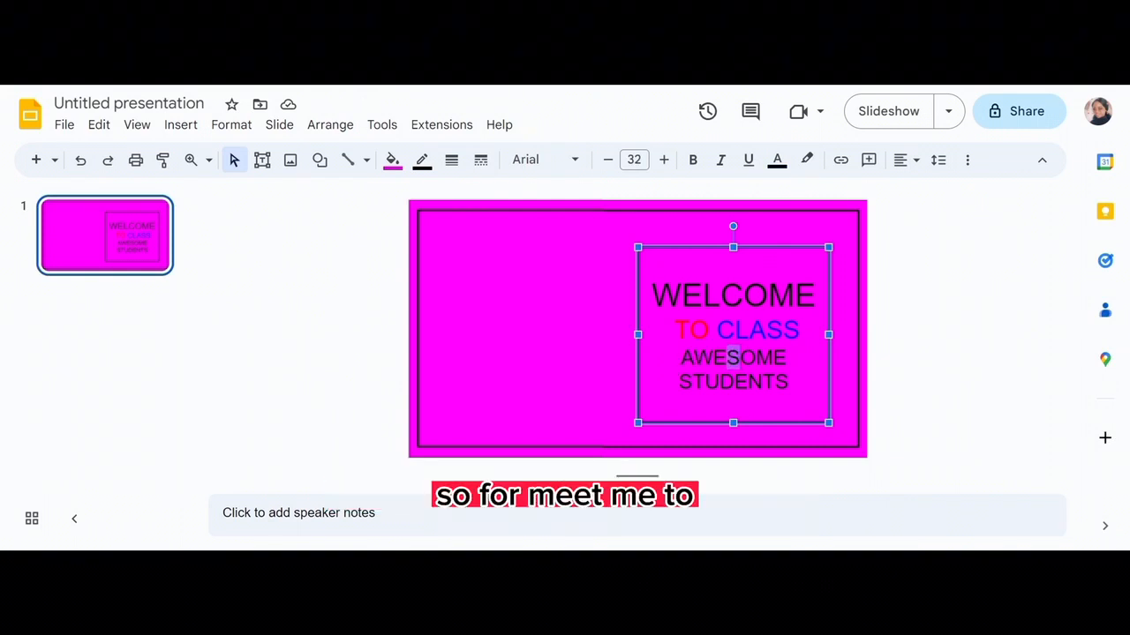
left_click(777, 160)
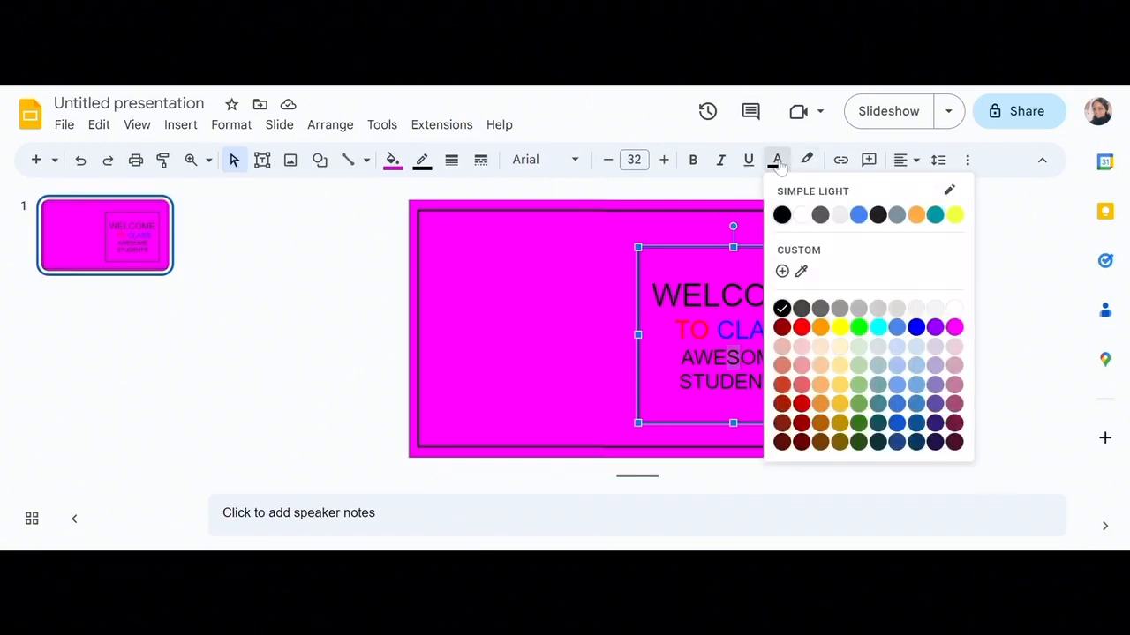
left_click(800, 405)
Step: Change the text colour of only the letter W in "AWESOME" to white
left_click(695, 358)
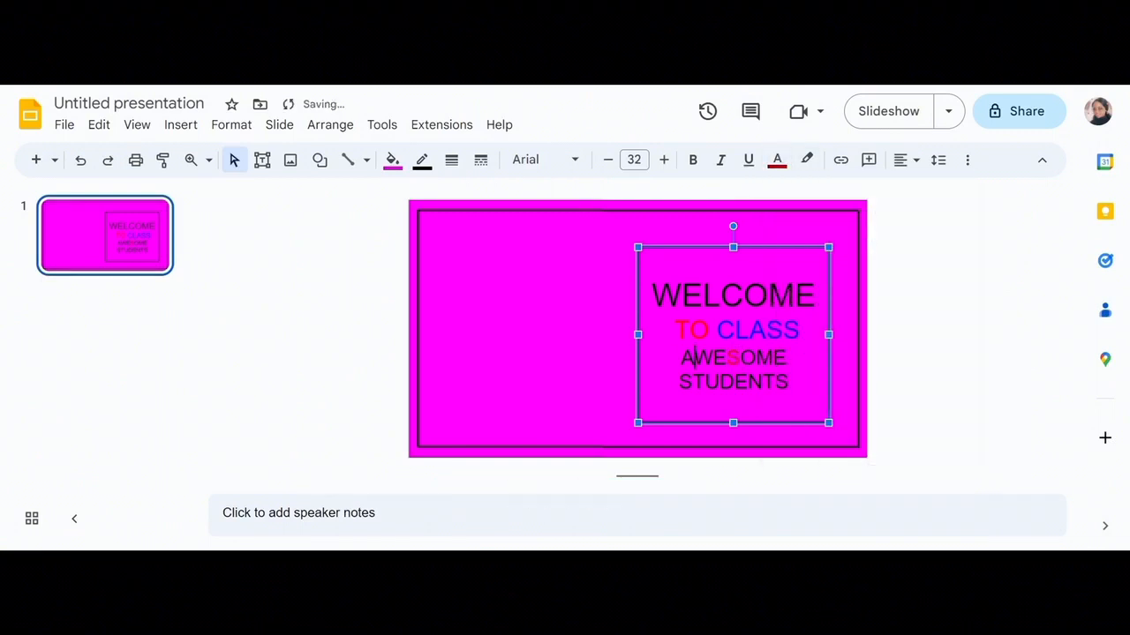
key("shift+Right")
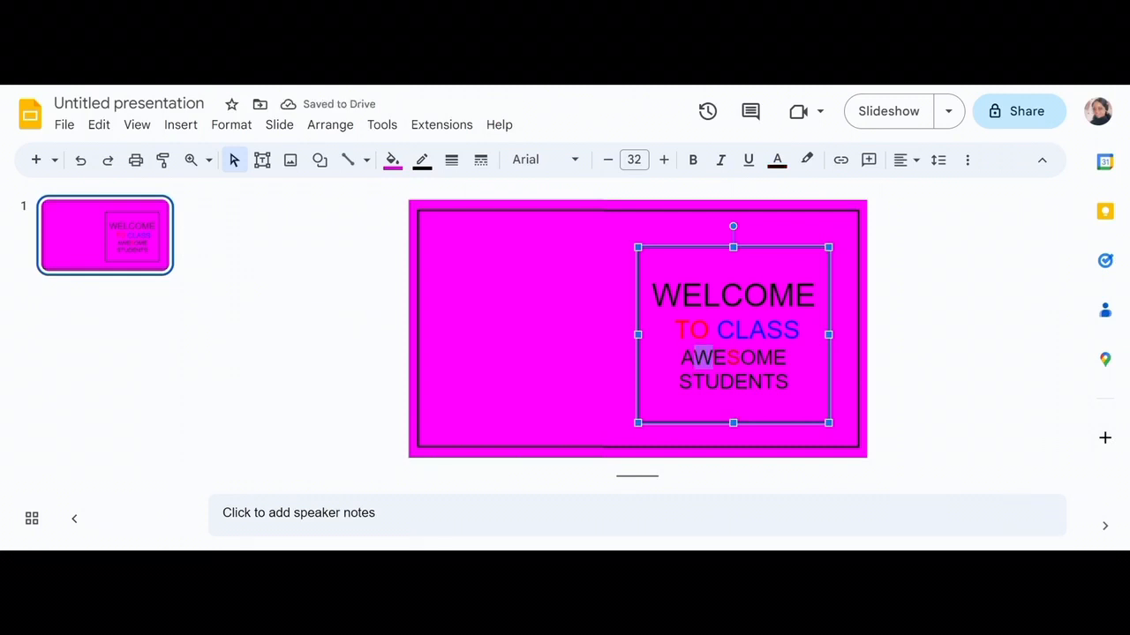
left_click(775, 163)
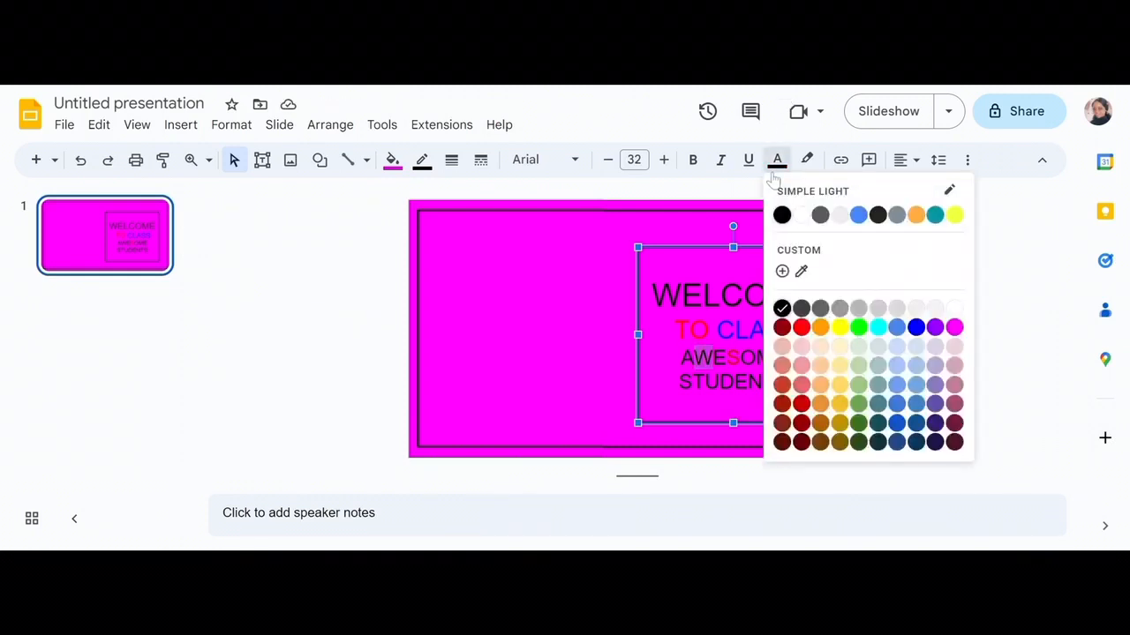
left_click(954, 311)
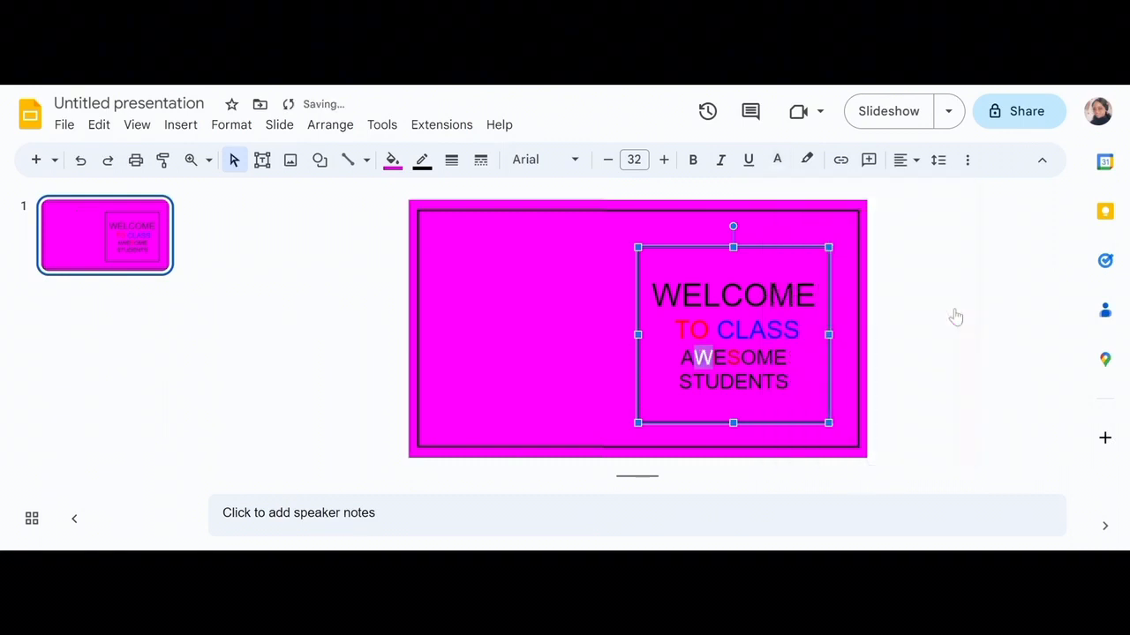
Step: Colour only the final E of "AWESOME" in the darkest red shade
left_click(774, 357)
left_click_drag(774, 357, 786, 357)
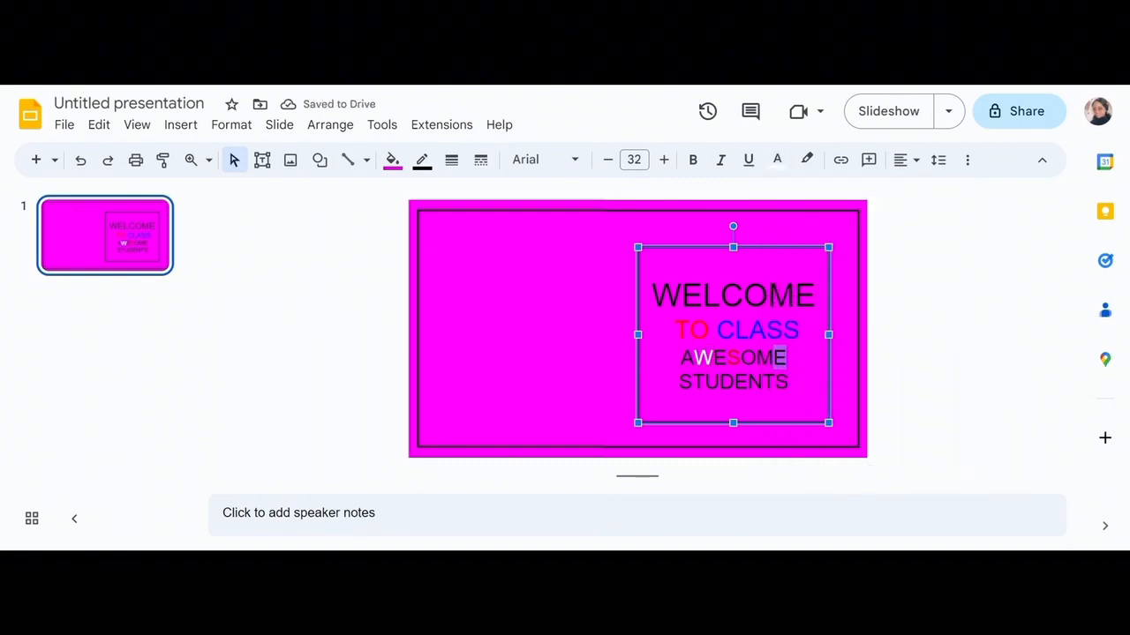
left_click(776, 160)
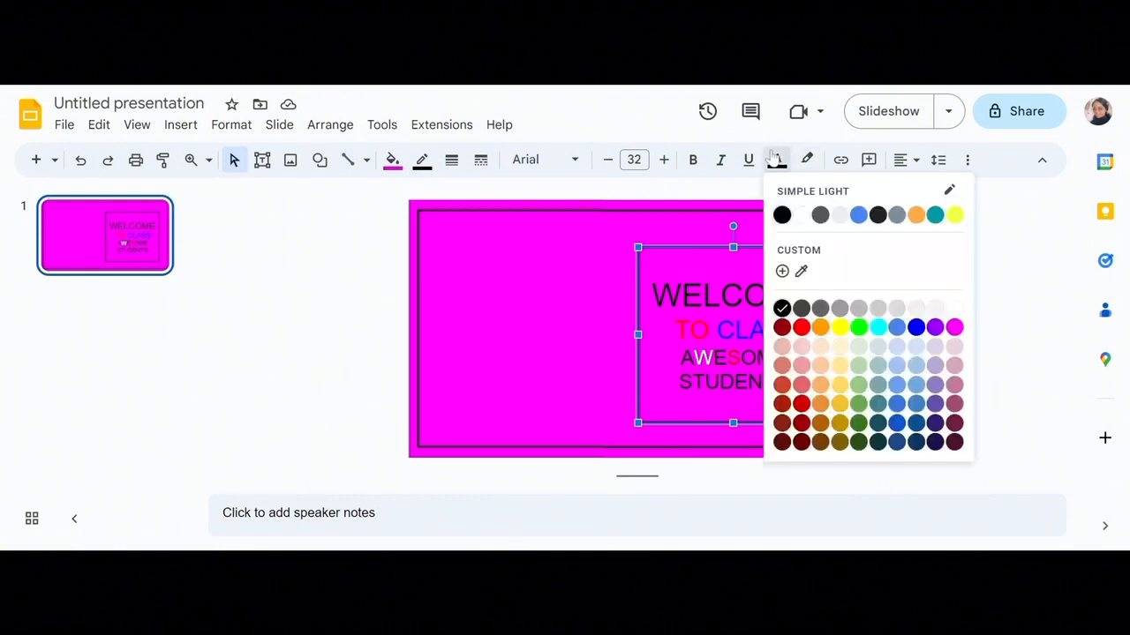
left_click(801, 442)
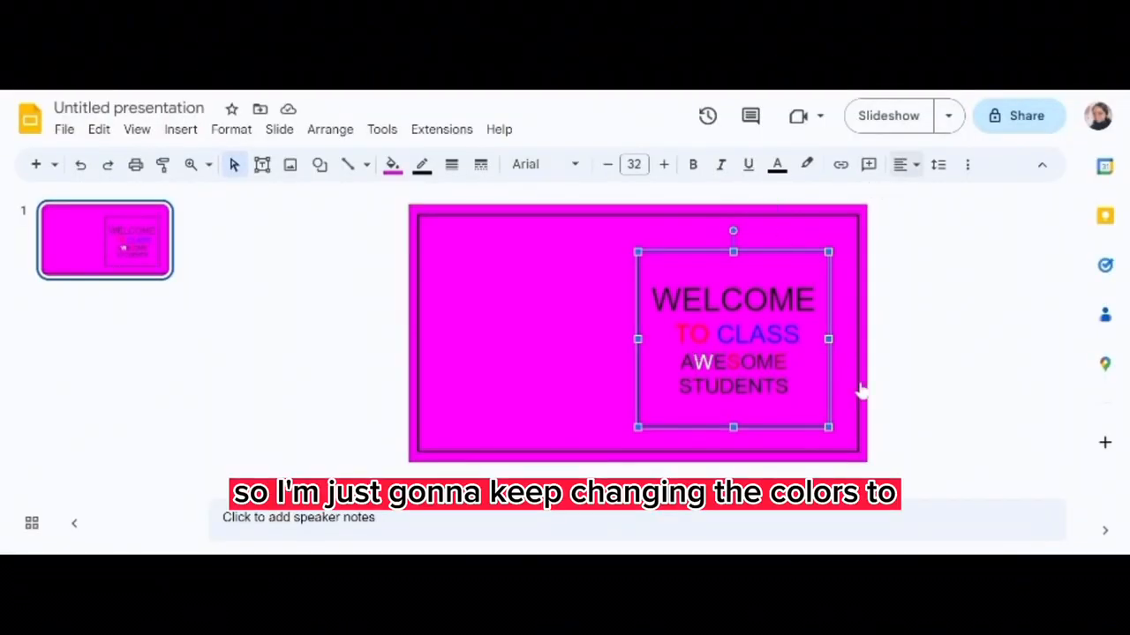
Step: Change the text colour of the final E in "AWESOME" to the dark green 1 shade
left_click(775, 361)
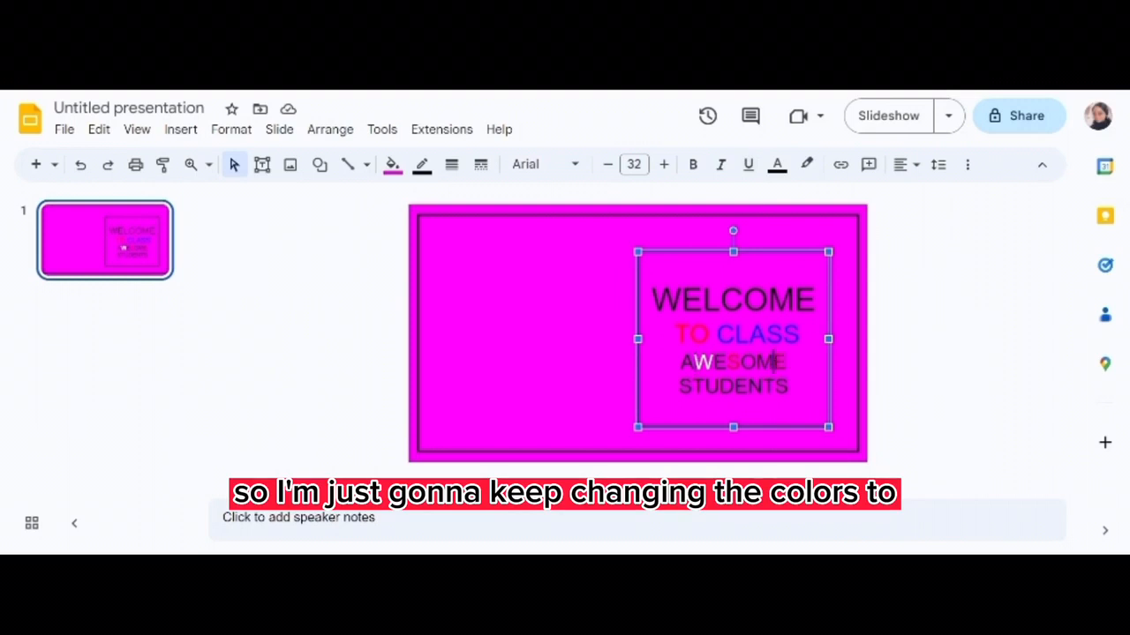
left_click_drag(775, 361, 790, 362)
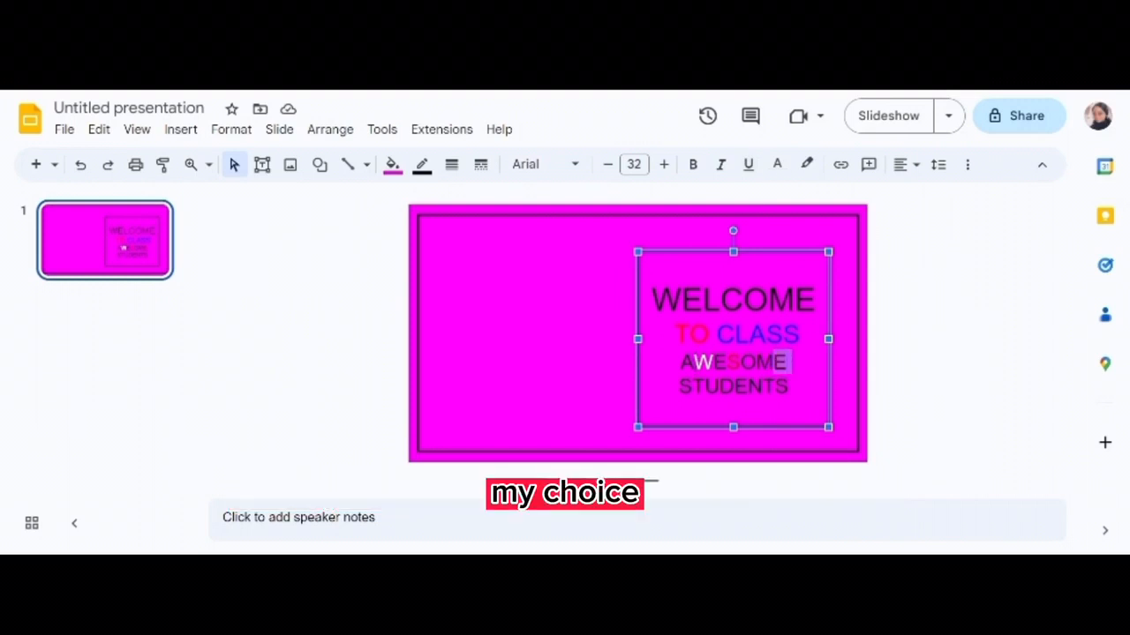
left_click(775, 165)
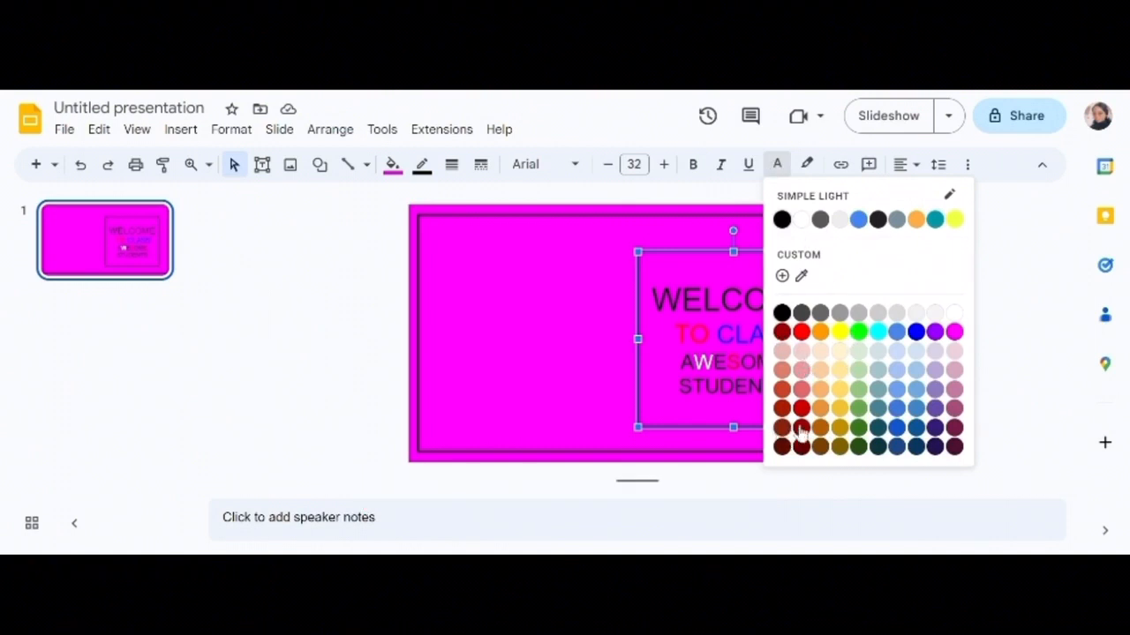
left_click(856, 409)
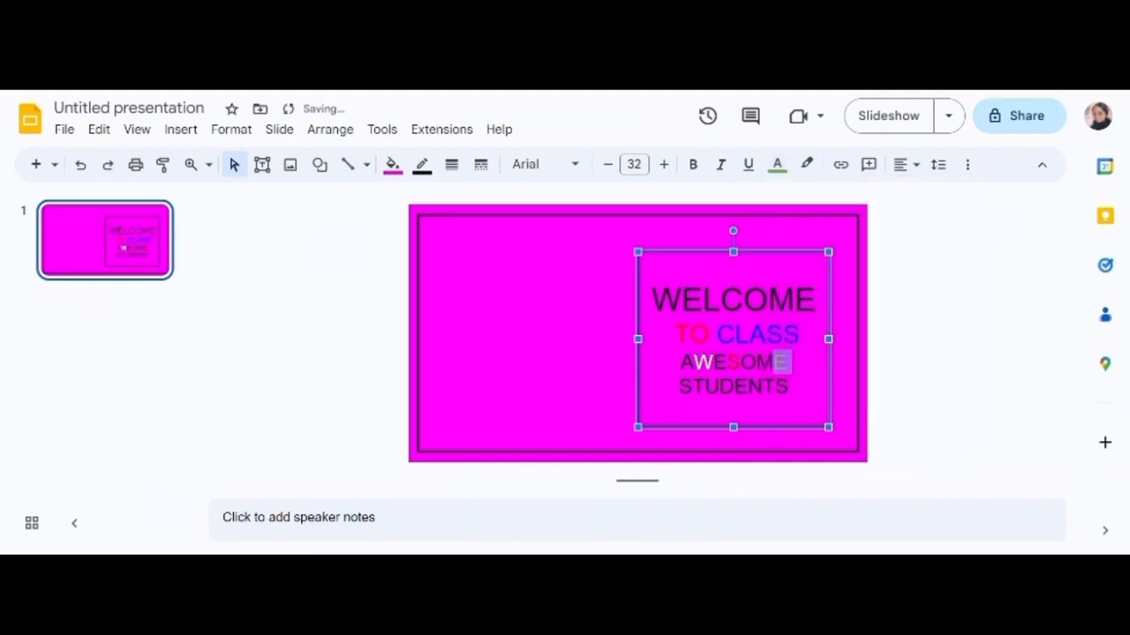
Step: Change the text colour of only the letter A in "AWESOME" to green
left_click(681, 362)
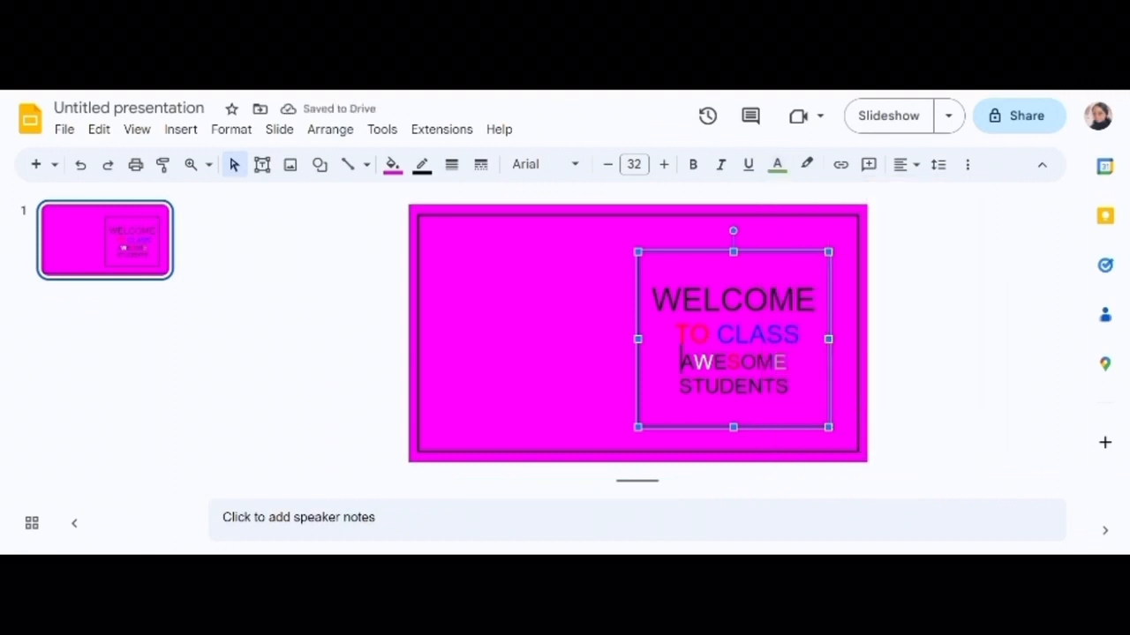
left_click_drag(680, 362, 693, 362)
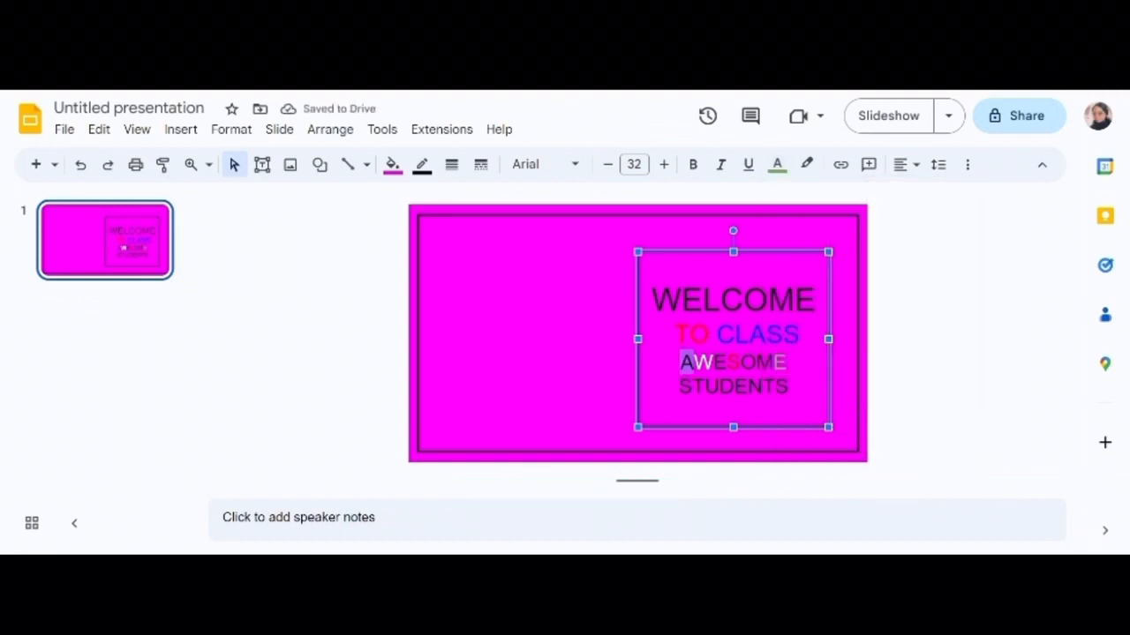
left_click(776, 165)
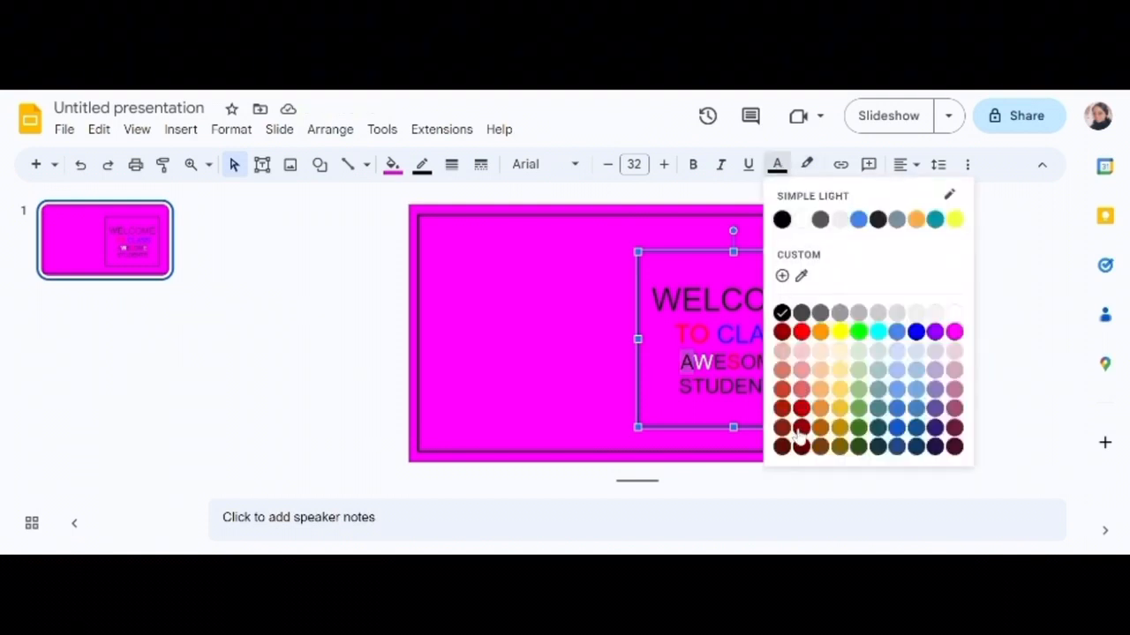
left_click(857, 333)
Step: Change the text colour of only the first T in "STUDENTS" to red berry, the dark red shade
left_click_drag(691, 387, 705, 386)
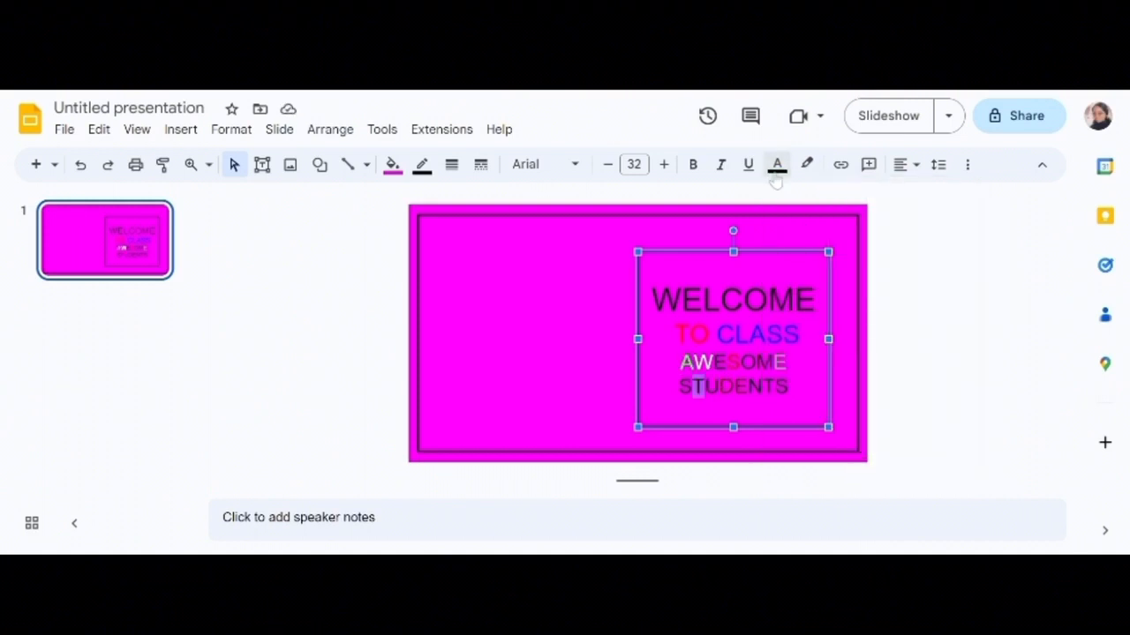
left_click(776, 173)
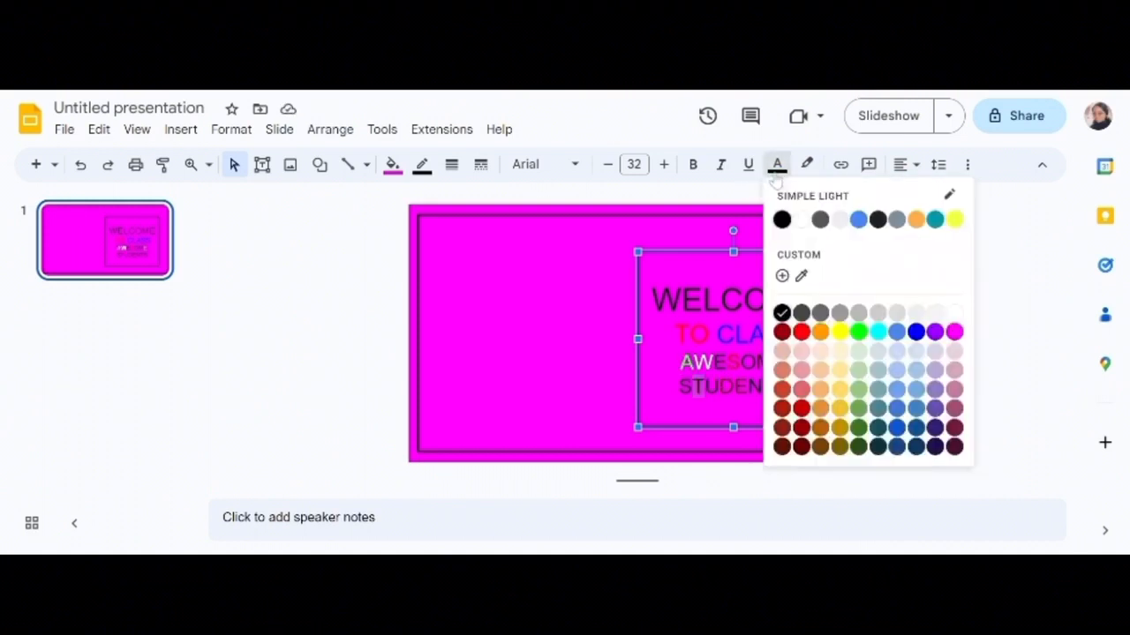
left_click(782, 333)
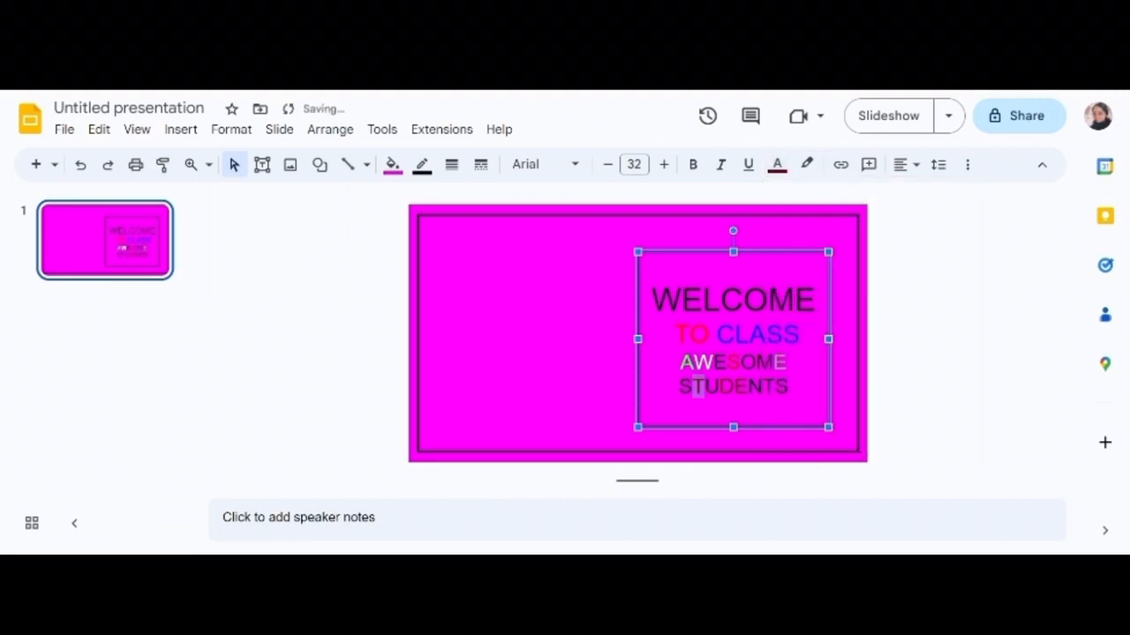
Step: Change the text colour of only the final S in "STUDENTS" to red
left_click_drag(775, 387, 788, 387)
left_click(776, 168)
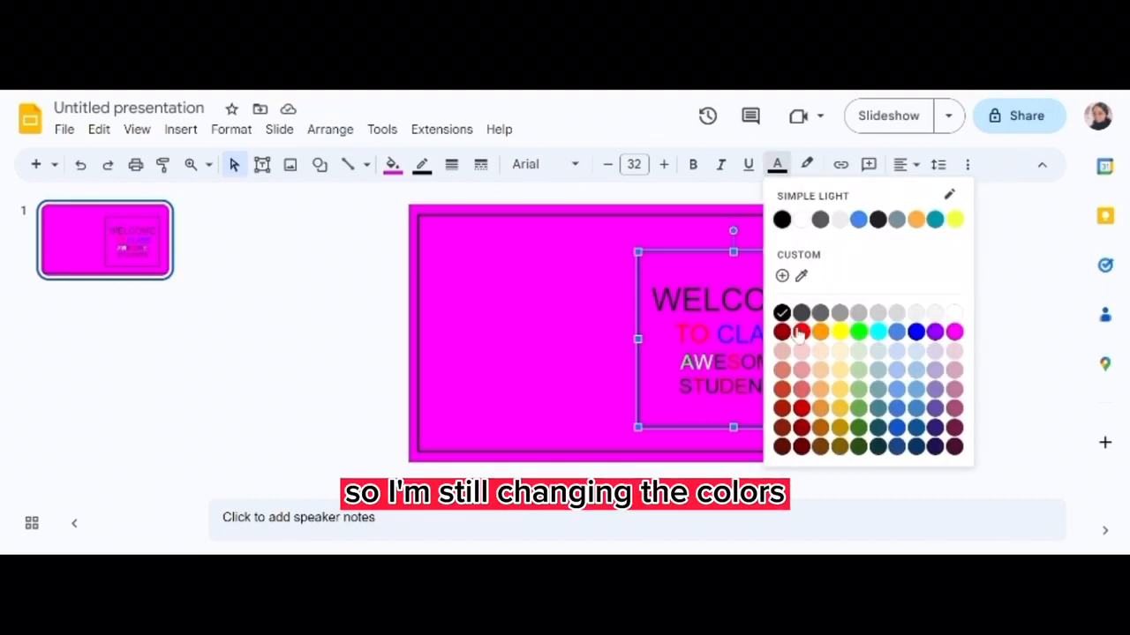
left_click(800, 333)
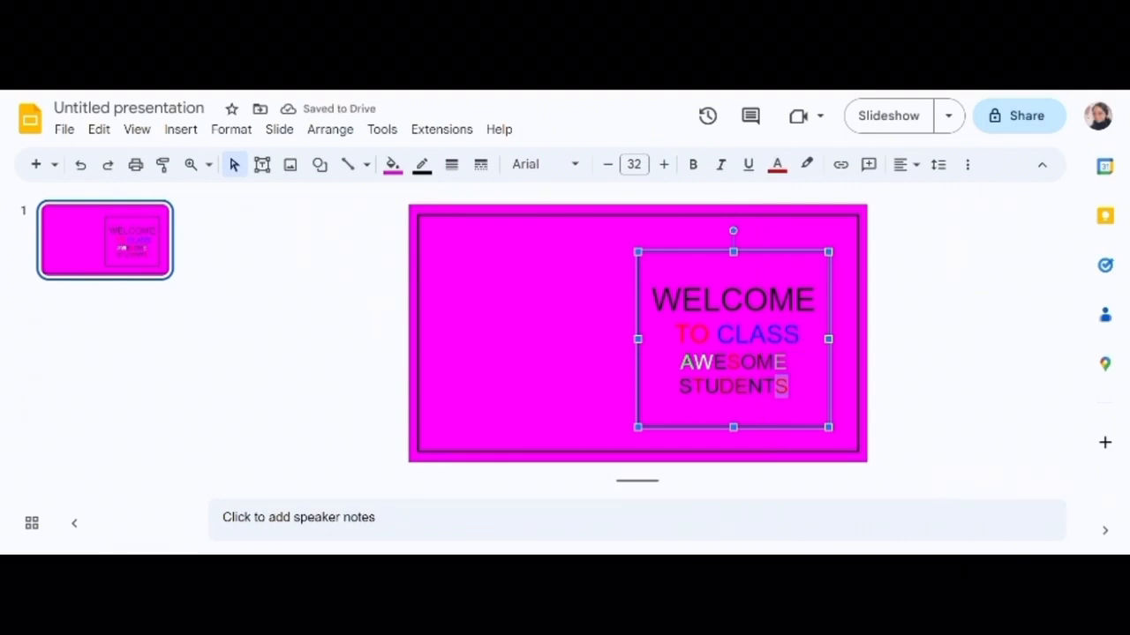
Step: Change the text colour of only the letter N in "STUDENTS" to purple
left_click(776, 172)
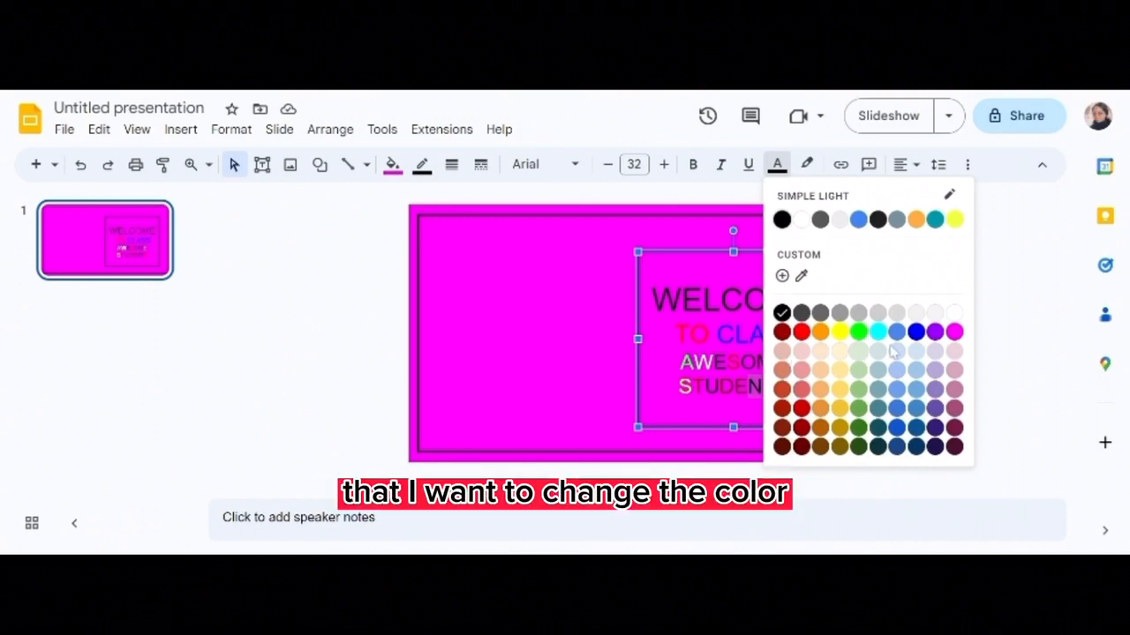
left_click(935, 332)
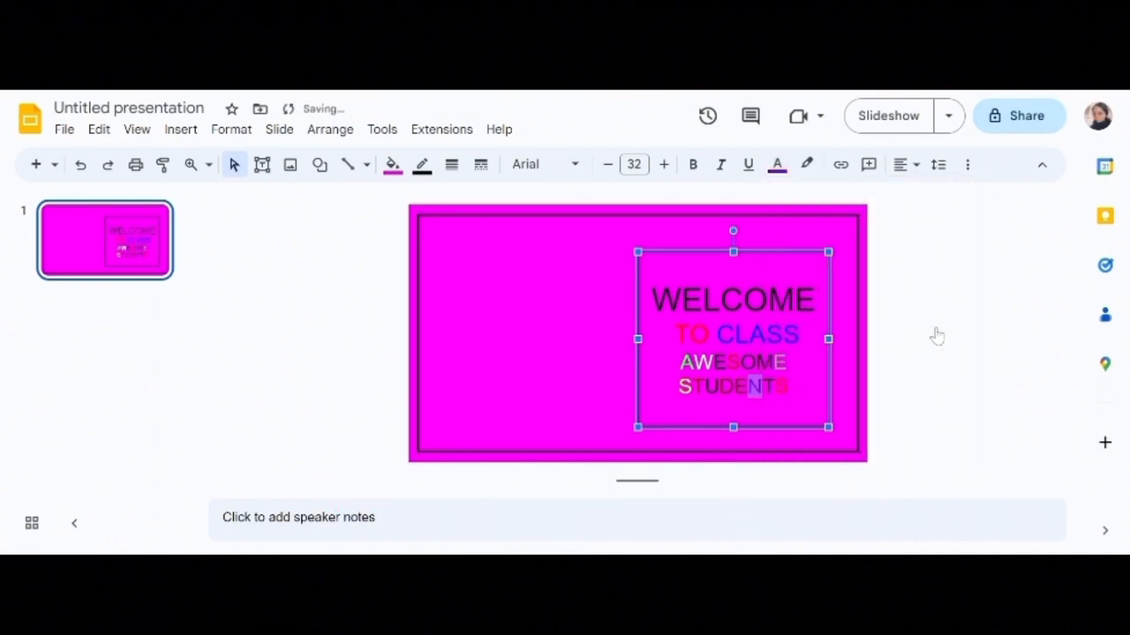
left_click(535, 284)
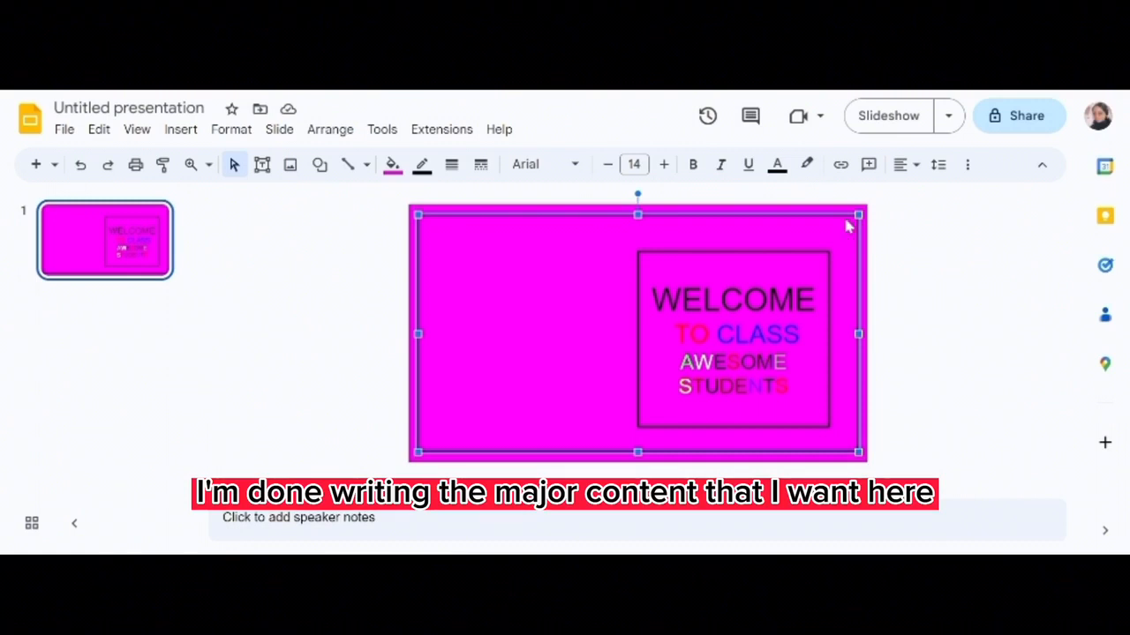
left_click(648, 307)
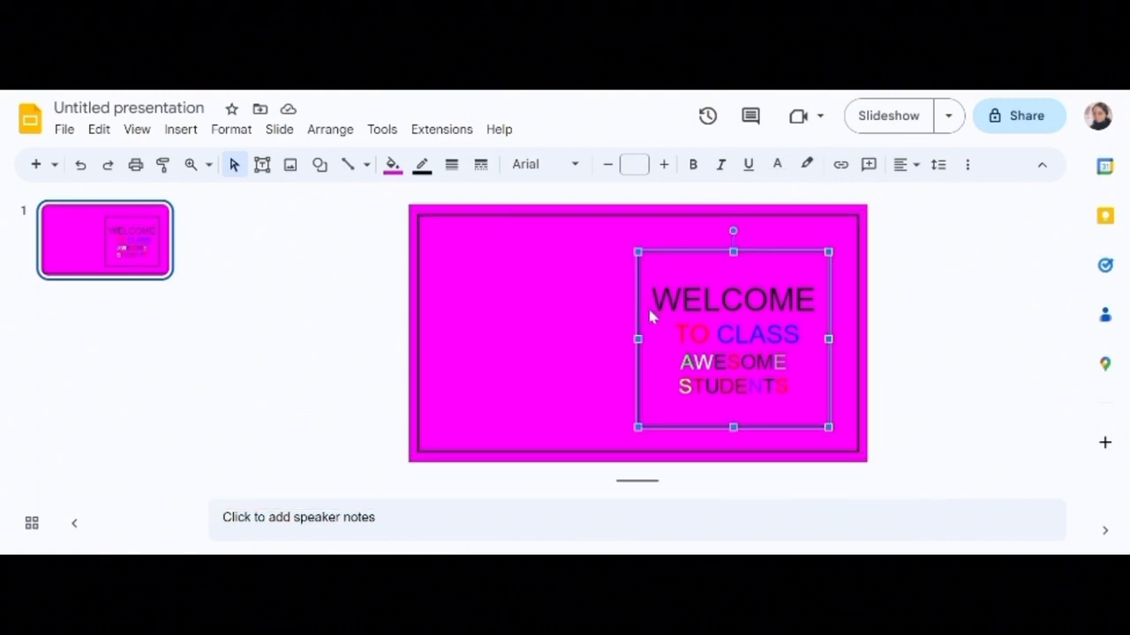
left_click(651, 305)
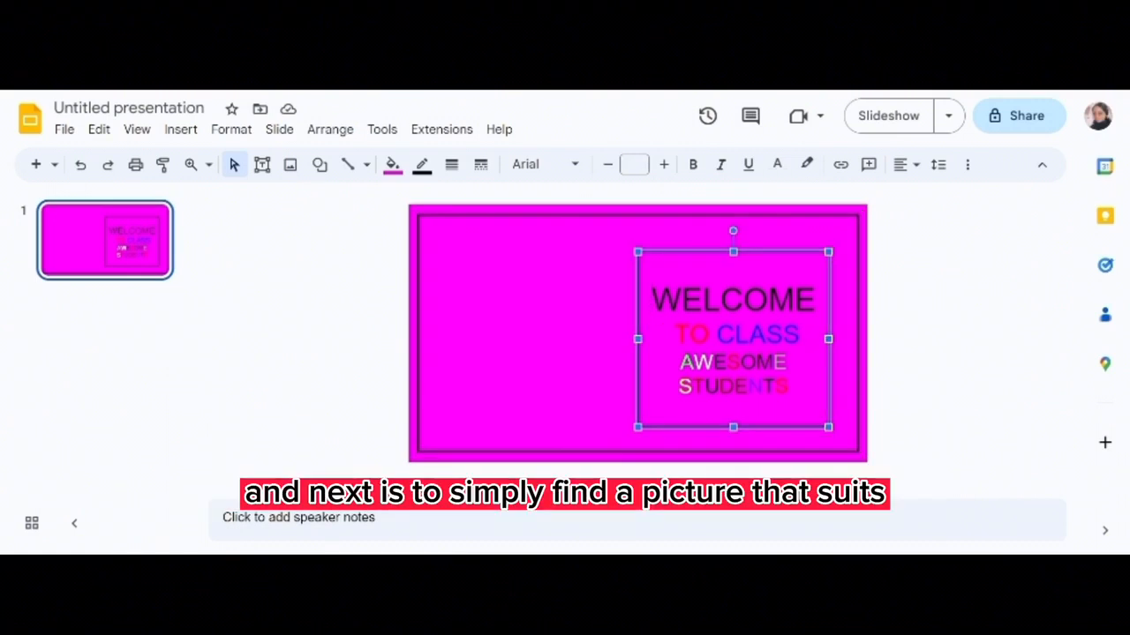
left_click_drag(652, 302, 817, 303)
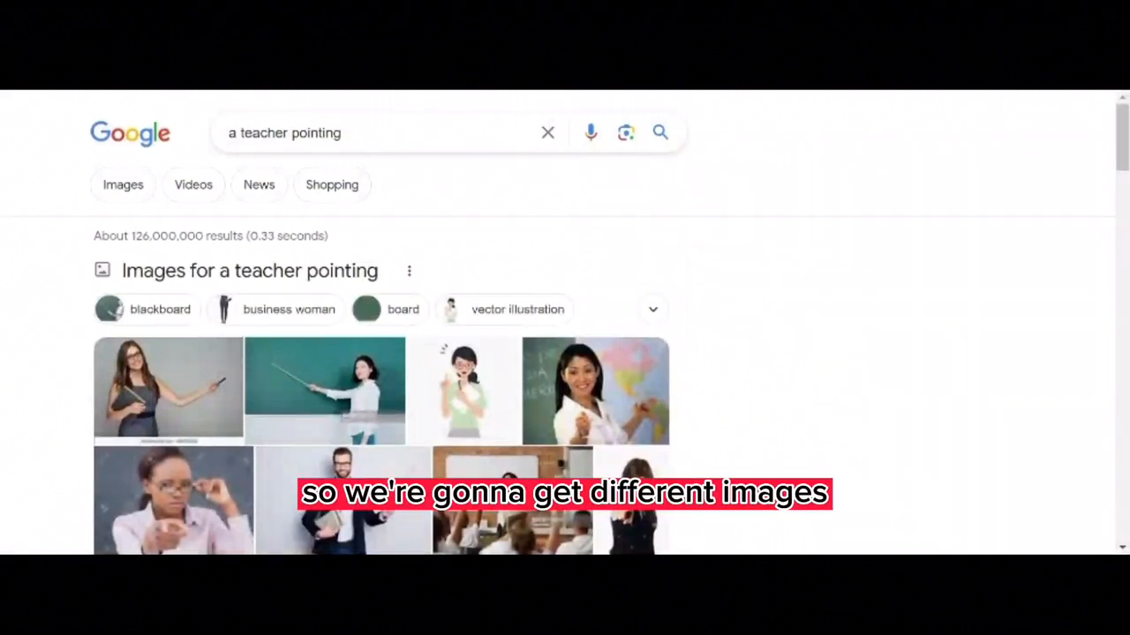
Step: Browse Google for a transparent picture of a teacher pointing, and return to the Google Slides presentation
left_click_drag(1124, 114, 1124, 136)
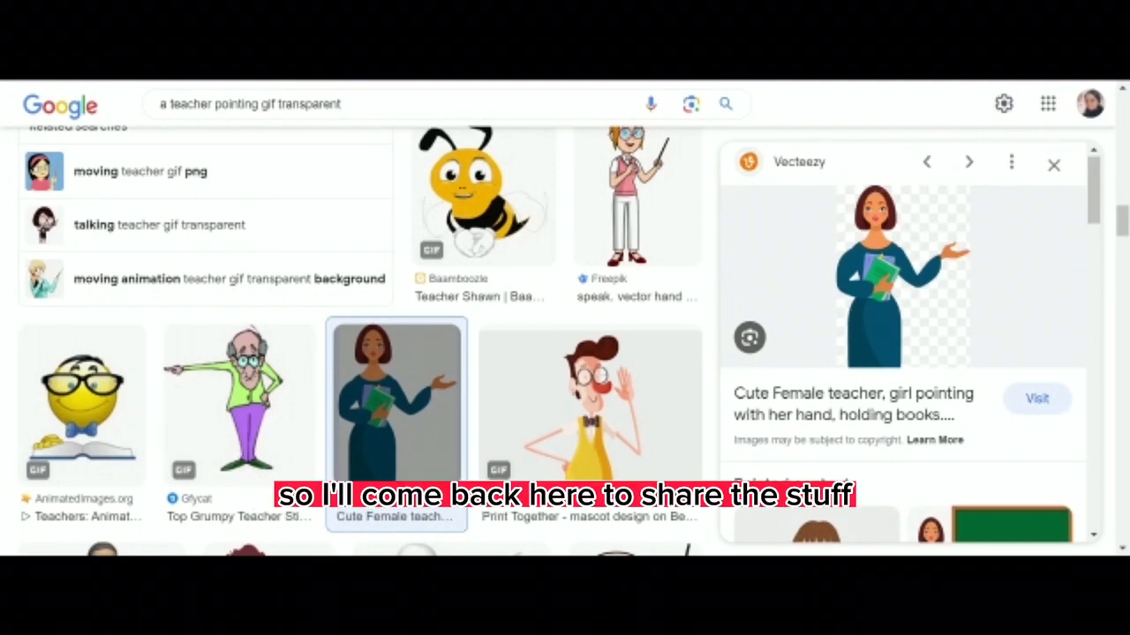
key("ctrl+shift+Tab")
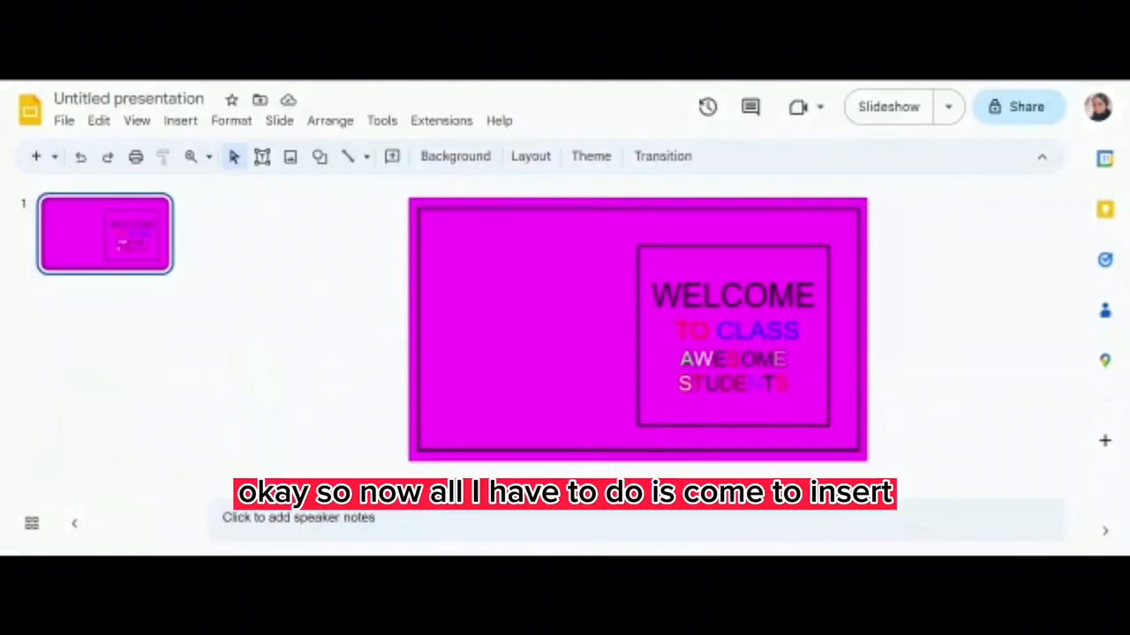
Step: Insert the picture of the female teacher holding books from the computer onto the slide
left_click(175, 125)
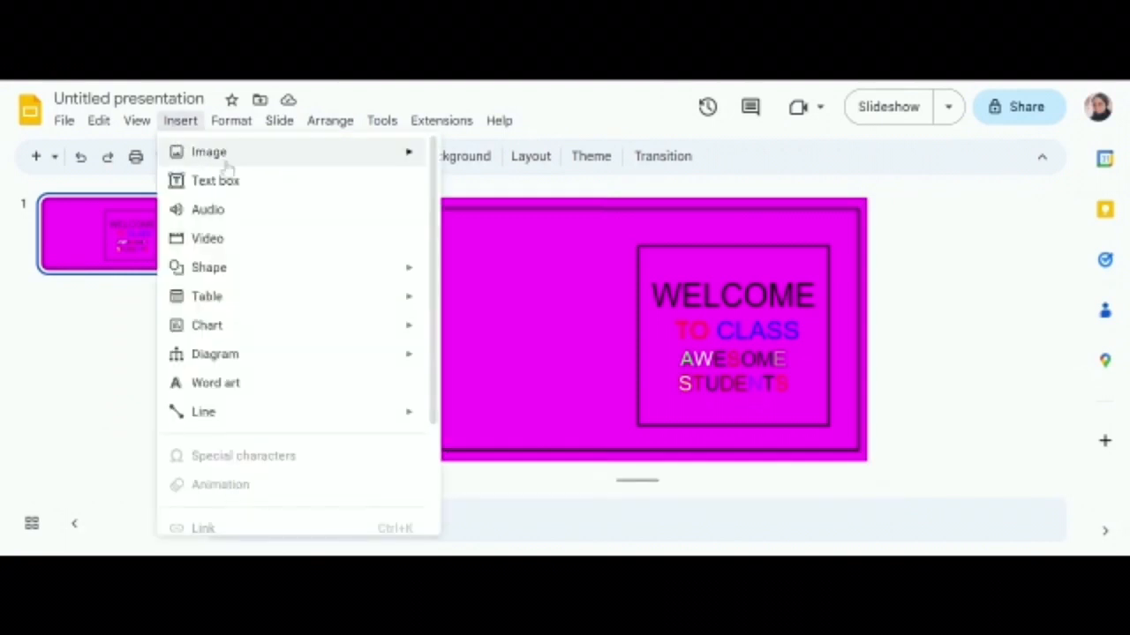
mouse_move(224, 163)
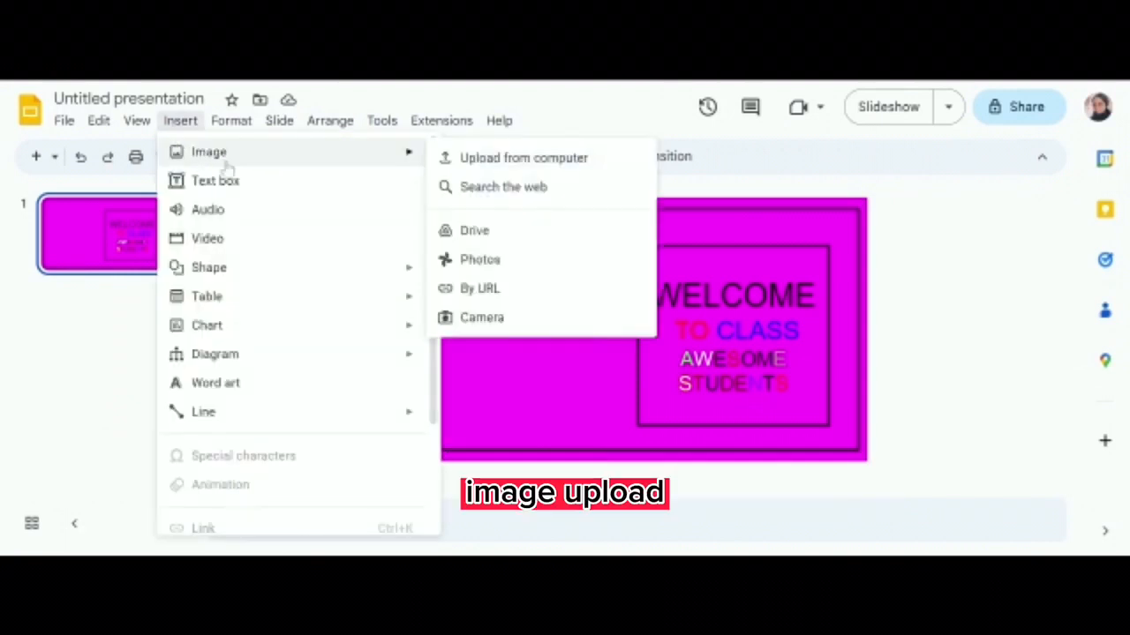
left_click(473, 164)
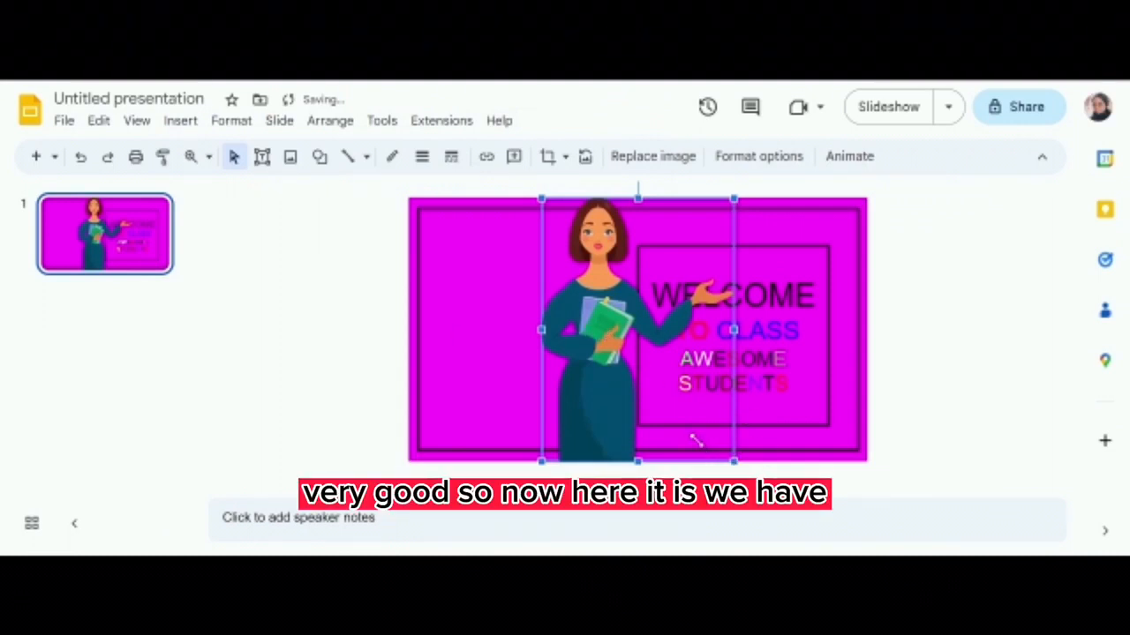
Step: Scale down the teacher picture and place it beside the greeting box, standing on the lower edge of the outer frame
left_click_drag(629, 408, 607, 393)
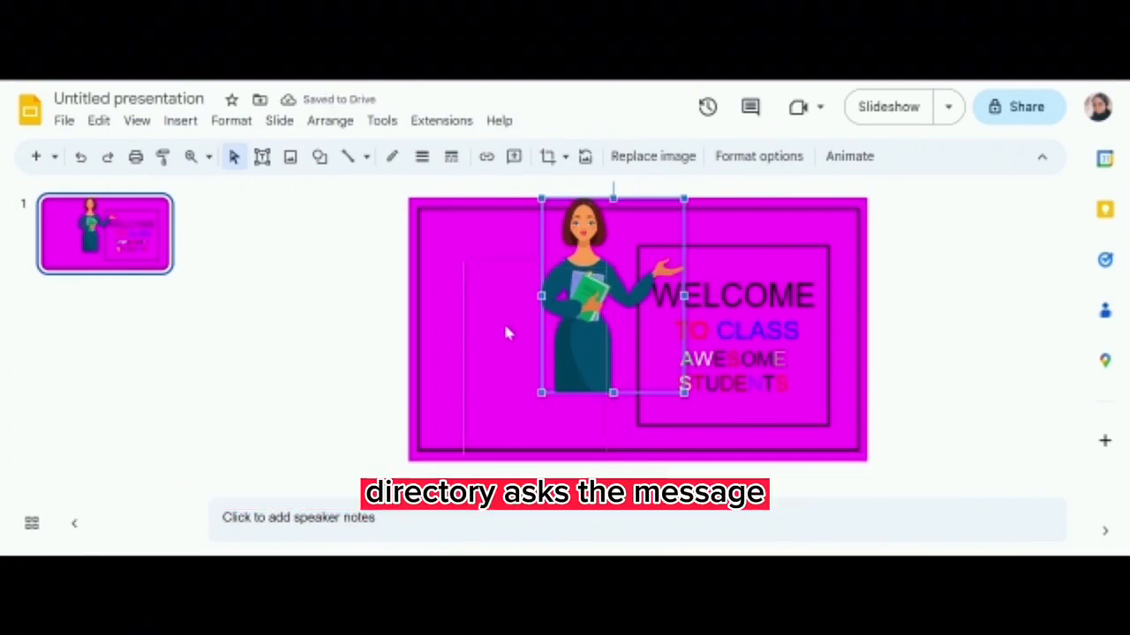
left_click_drag(507, 333, 498, 309)
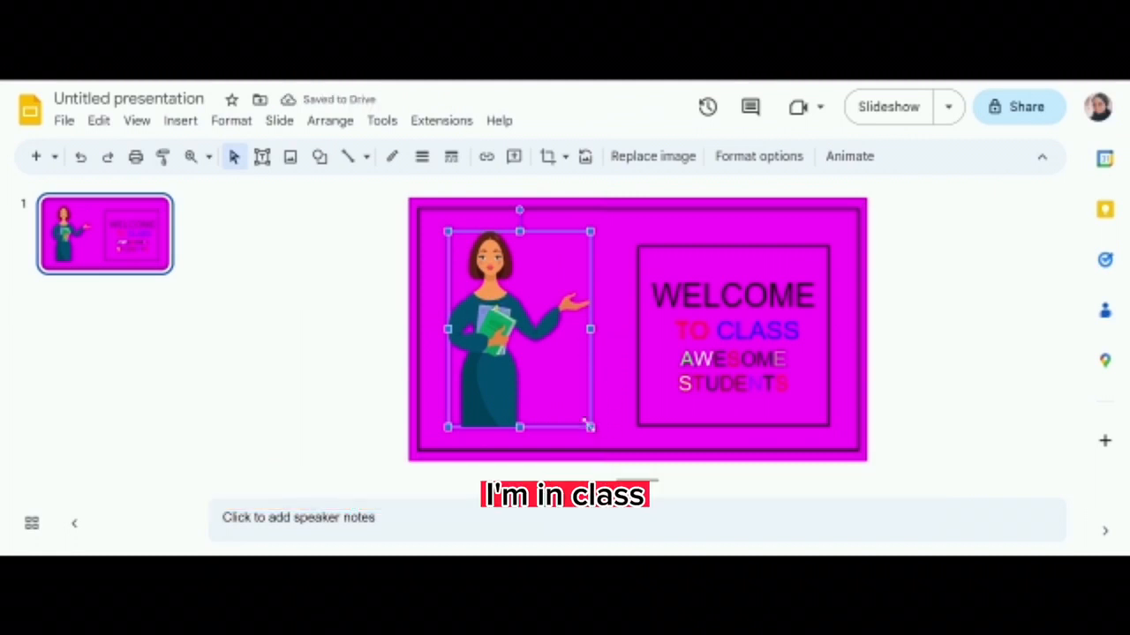
left_click_drag(592, 428, 613, 431)
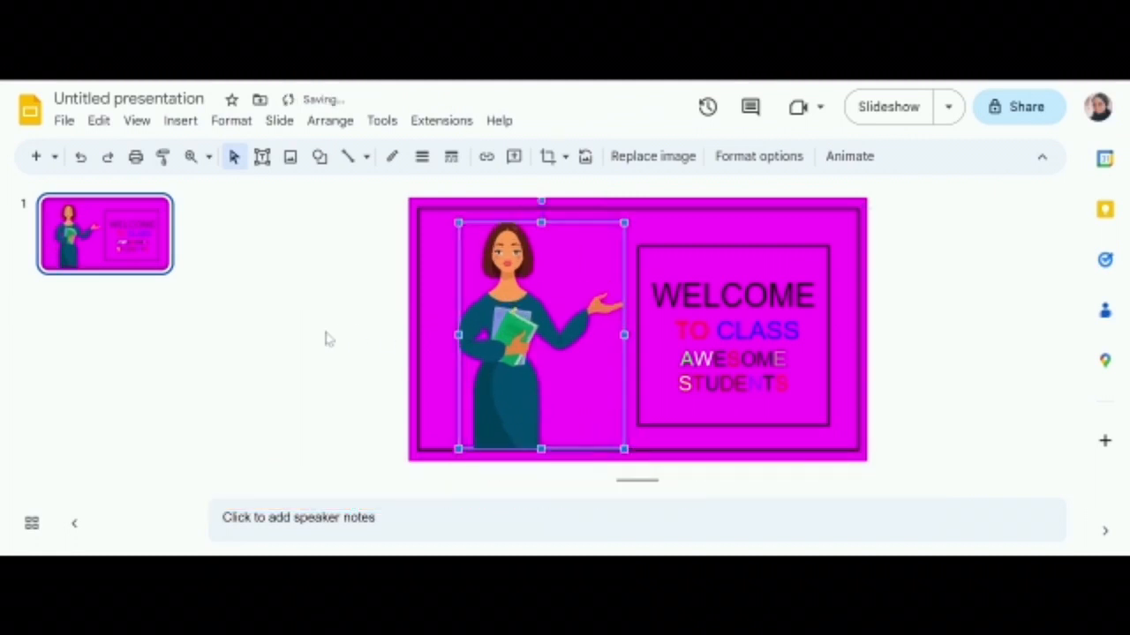
left_click(303, 338)
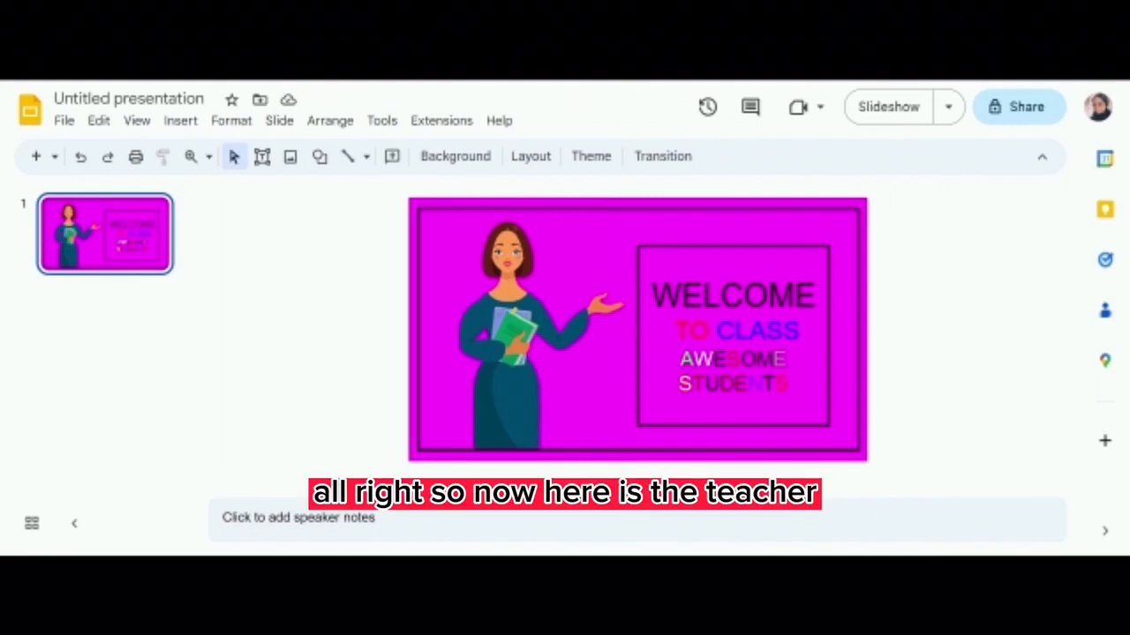
Step: Add a small jagged explosion callout shape near the lower-left corner of the greeting box and fill it black
left_click(319, 156)
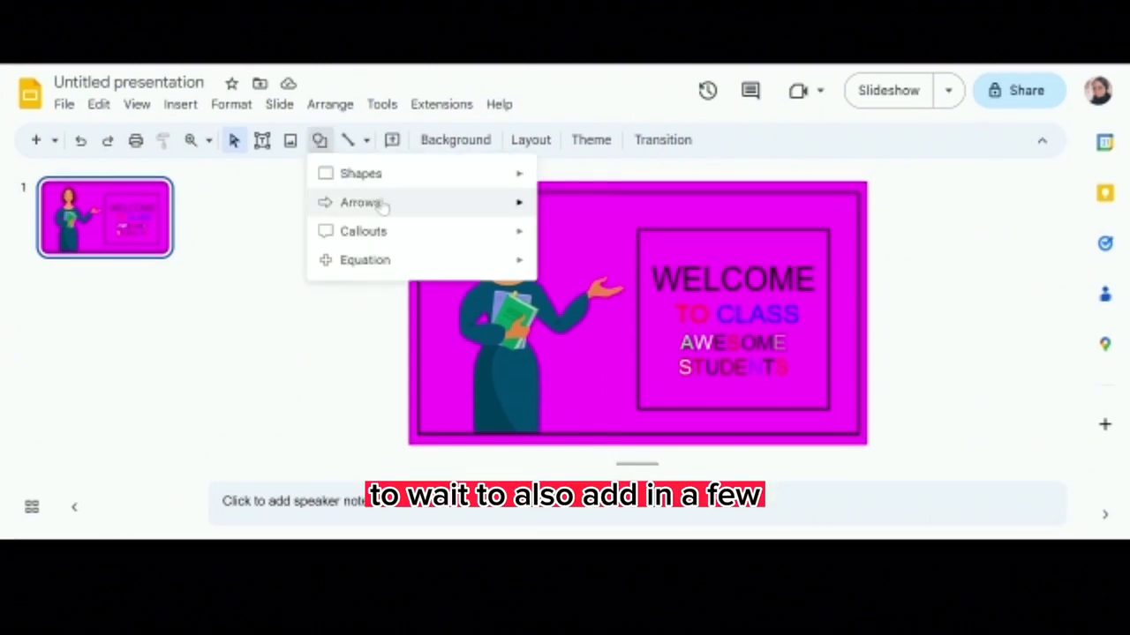
mouse_move(382, 205)
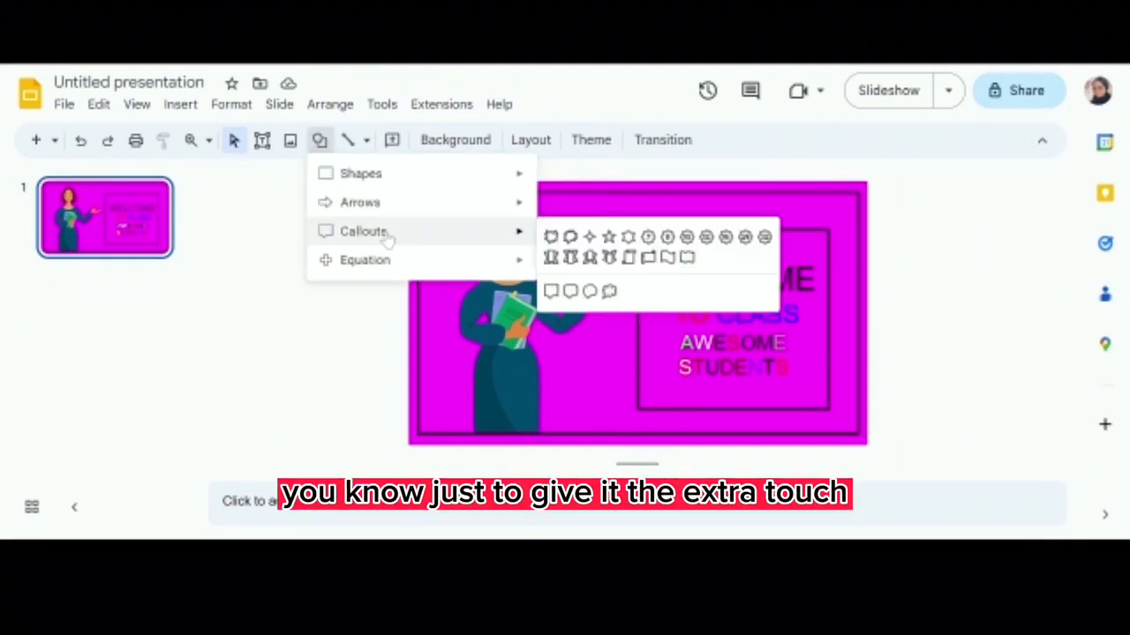
mouse_move(388, 256)
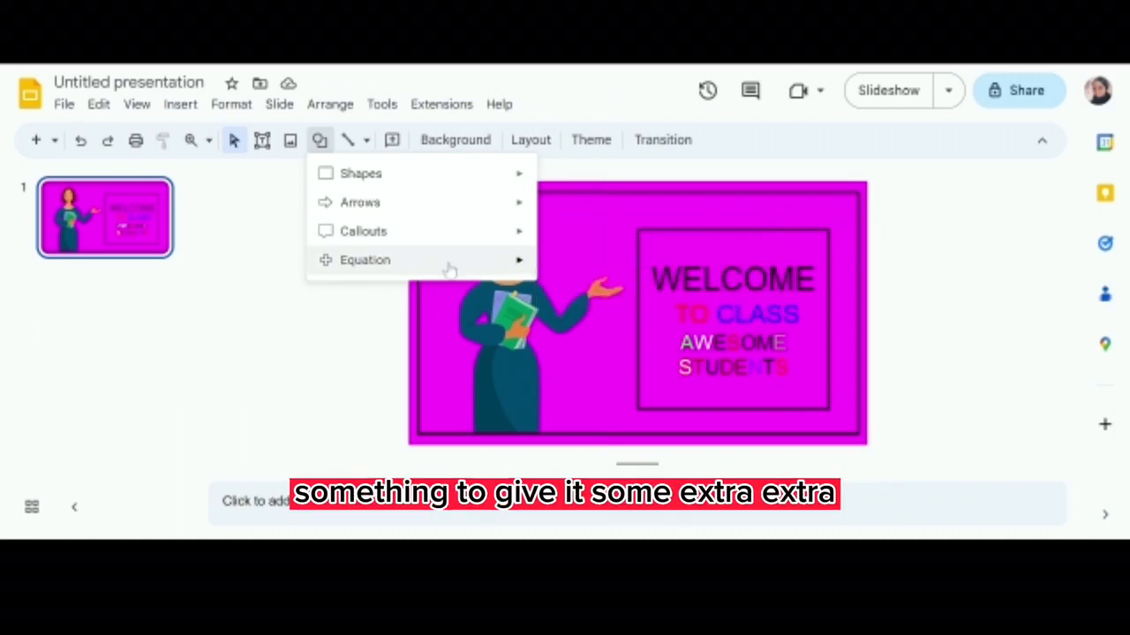
mouse_move(444, 263)
mouse_move(421, 239)
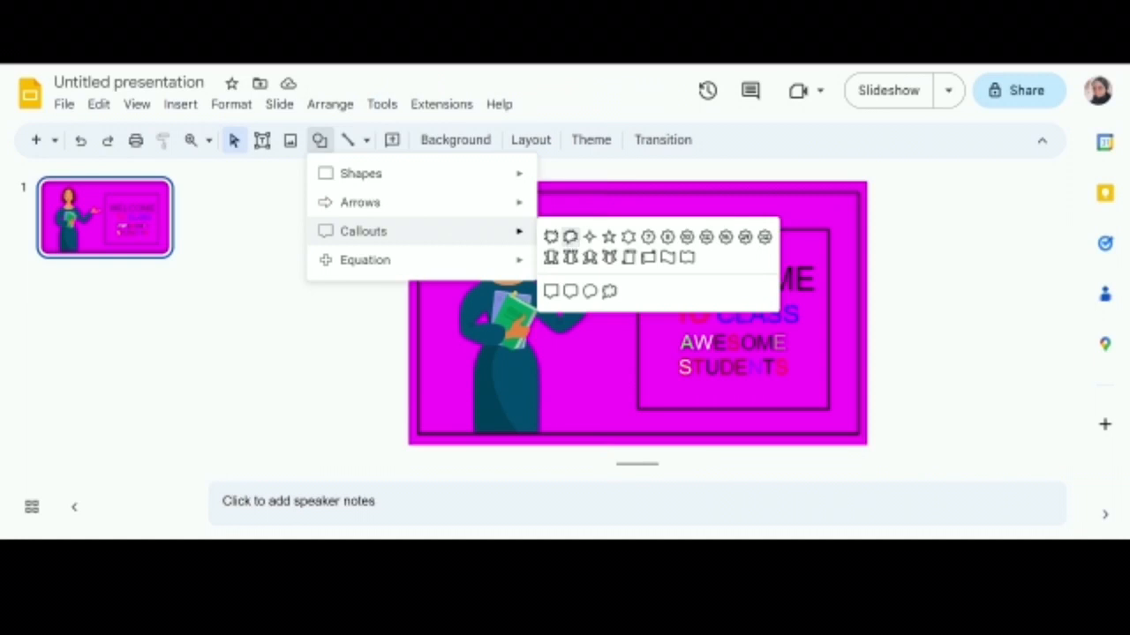
left_click(571, 237)
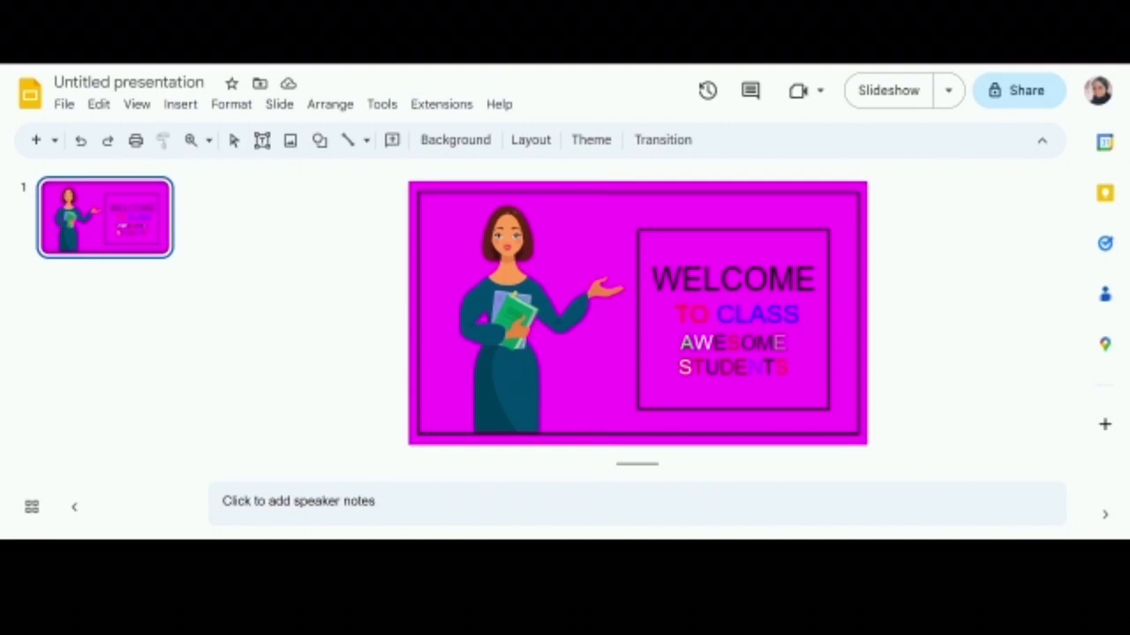
left_click(615, 414)
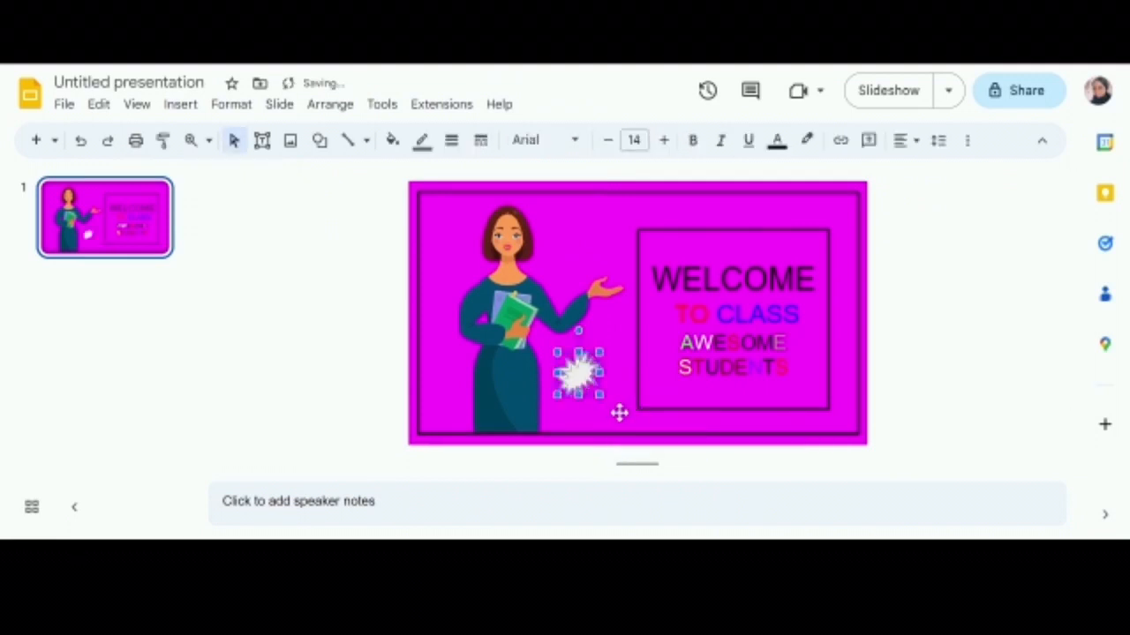
left_click_drag(576, 375, 623, 414)
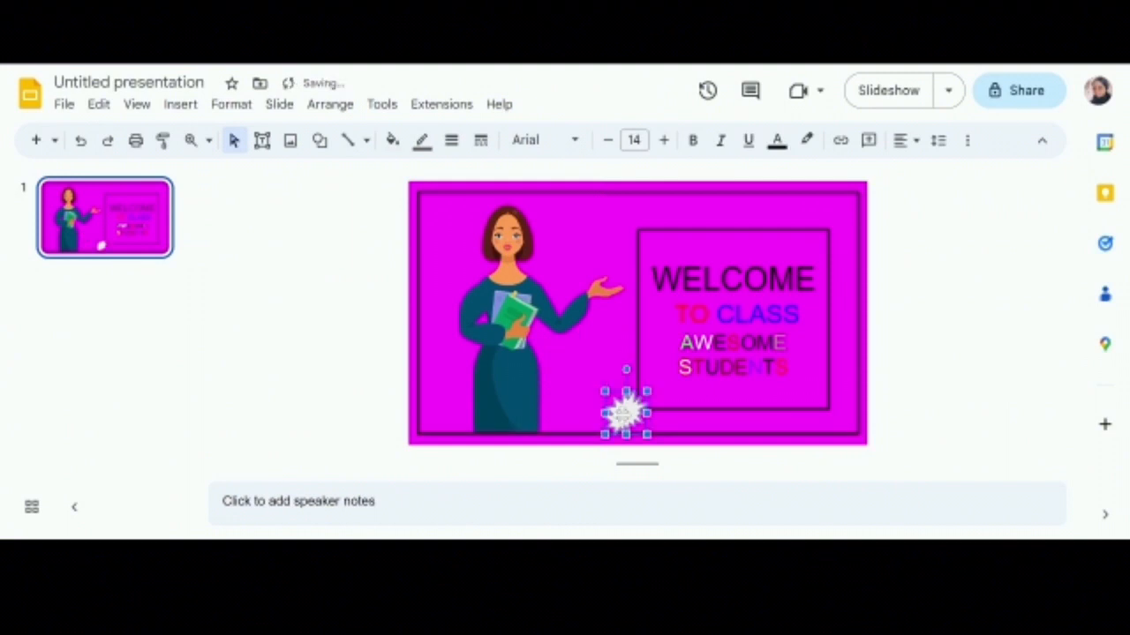
left_click(393, 141)
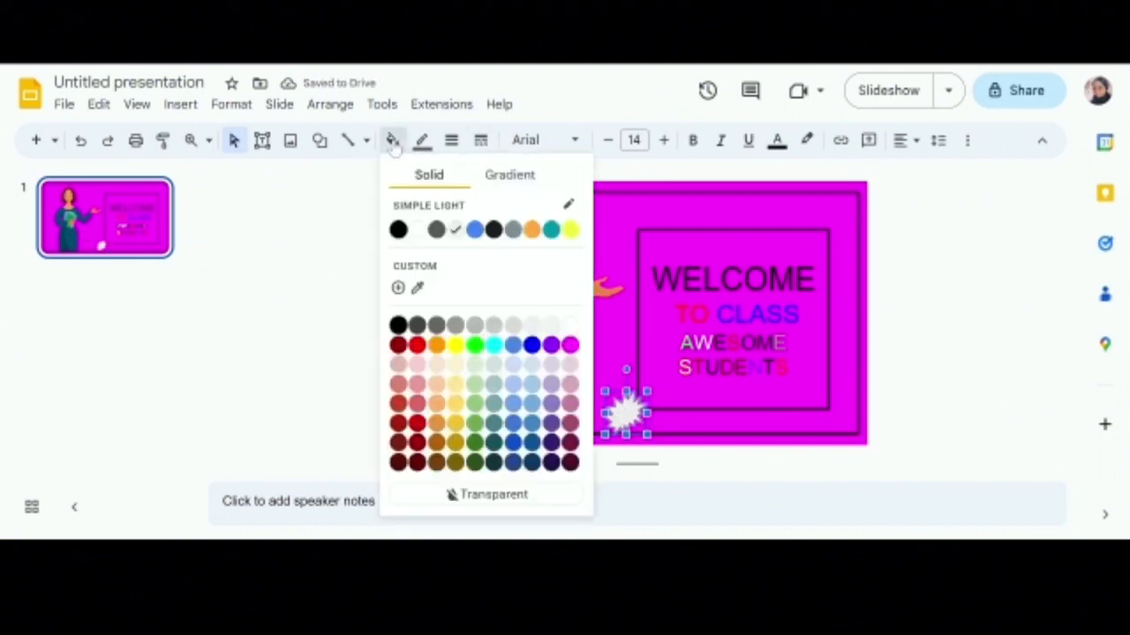
left_click(398, 229)
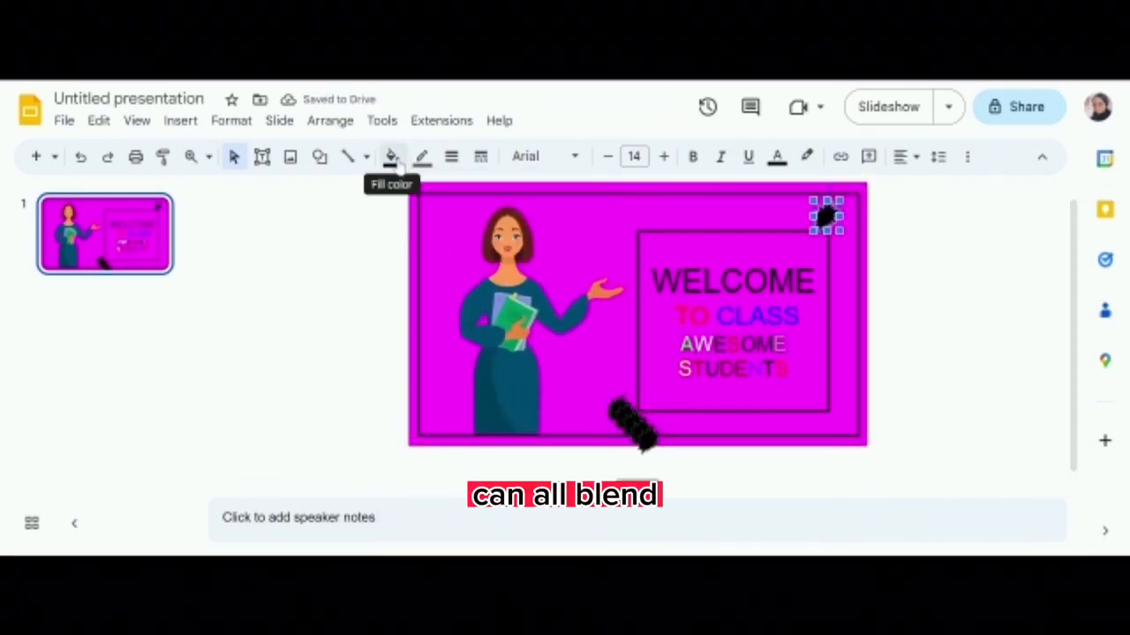
Step: Fill the explosion shape in the slide's upper-right corner with white
left_click(396, 162)
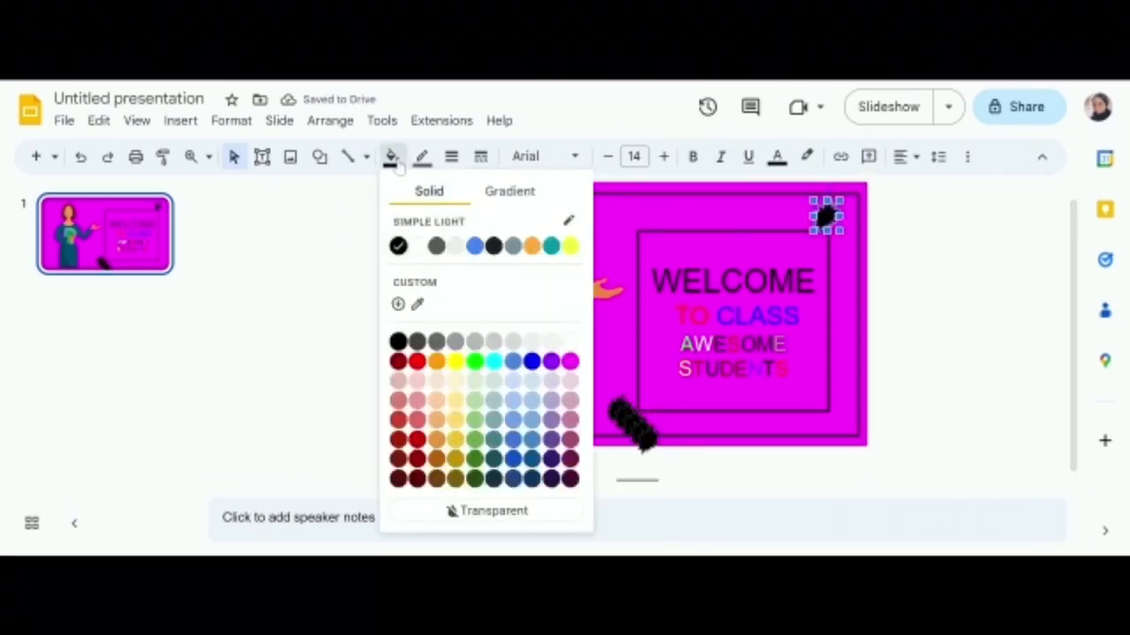
left_click(418, 246)
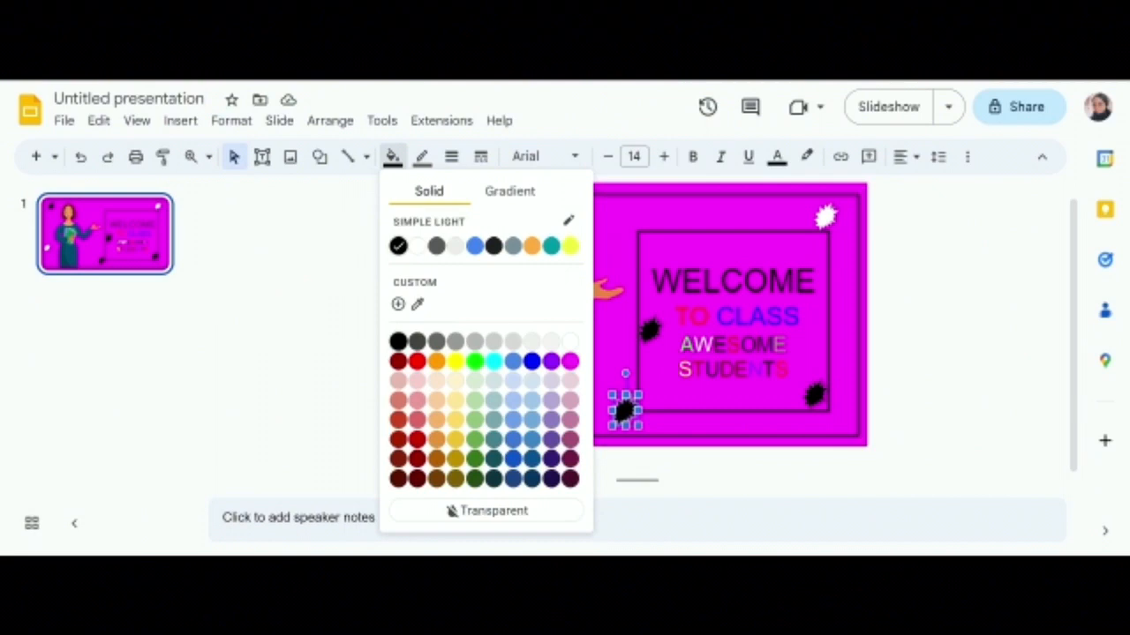
Step: Fill the black explosion shape on the left edge of the greeting box with white
left_click(650, 328)
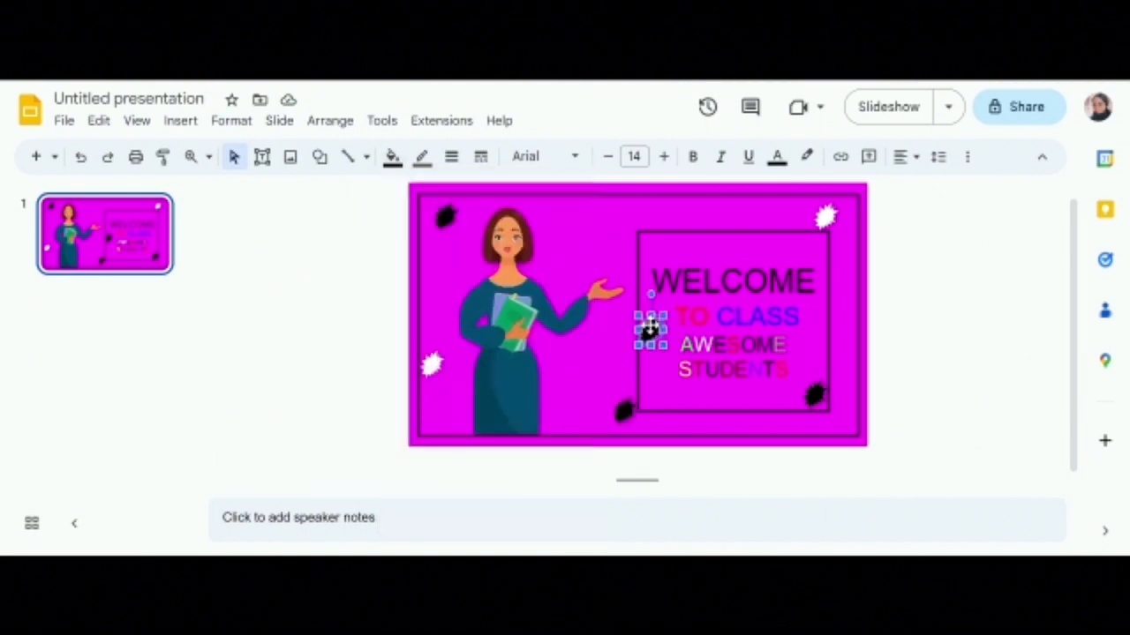
left_click(392, 158)
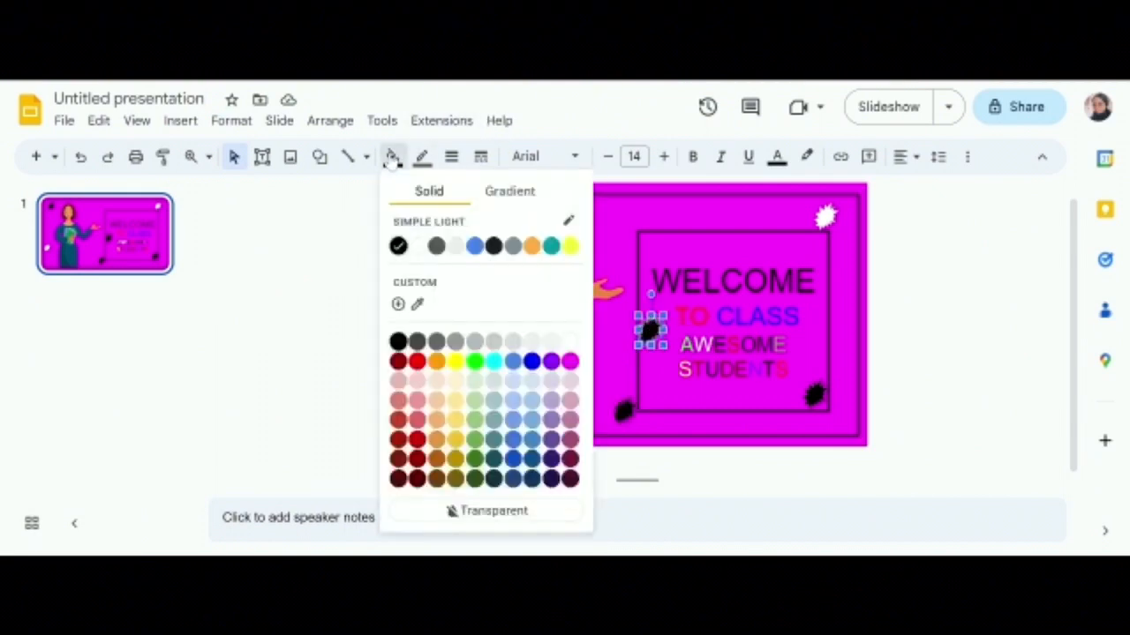
left_click(420, 252)
left_click(335, 424)
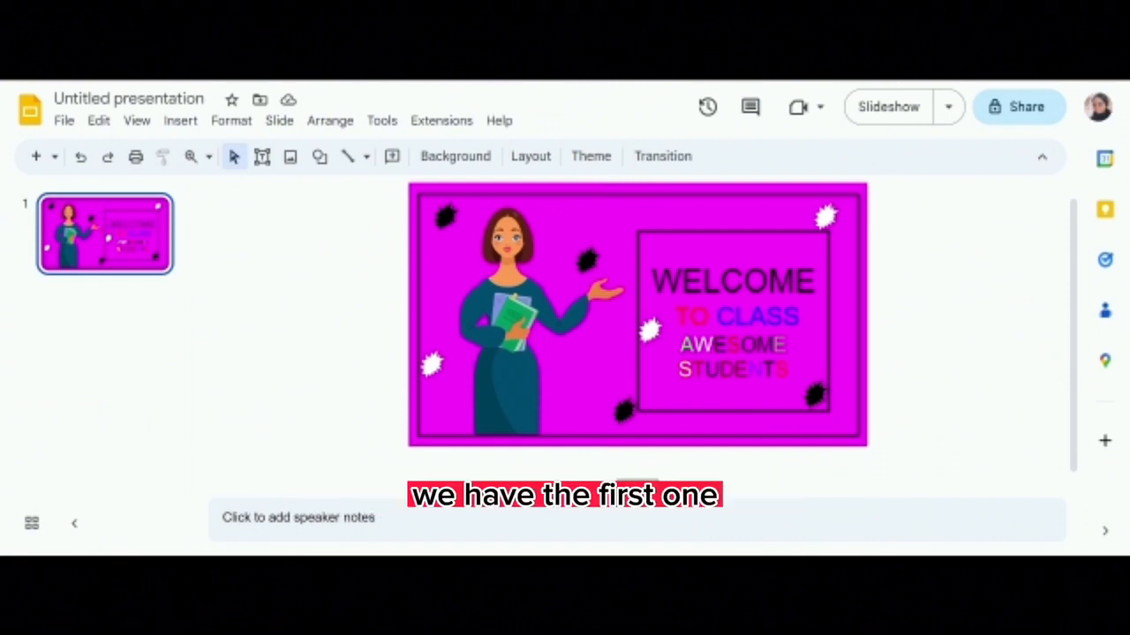
Step: Duplicate the welcome slide and replace the greeting text on the copy with STORY ELEMENT
right_click(103, 263)
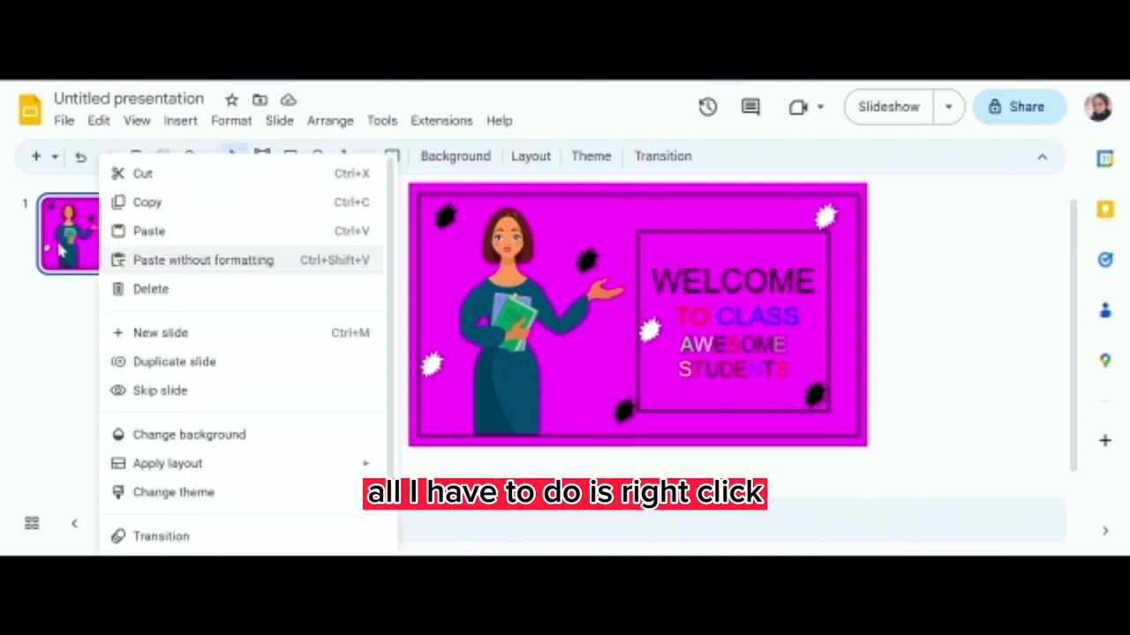
left_click(247, 376)
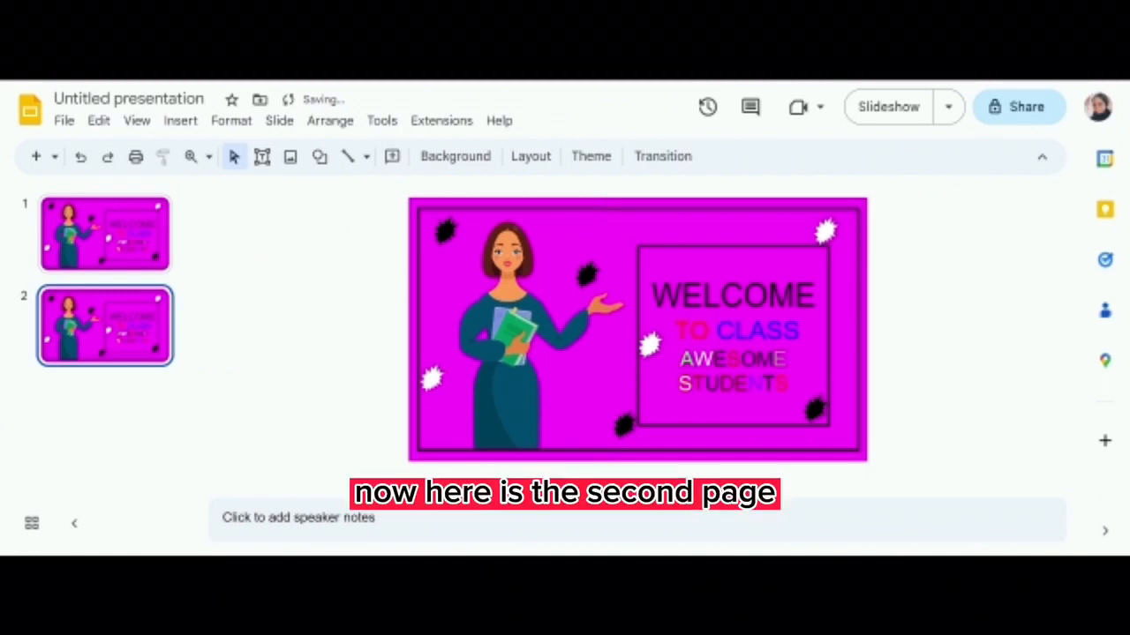
left_click(653, 296)
key("ctrl+a")
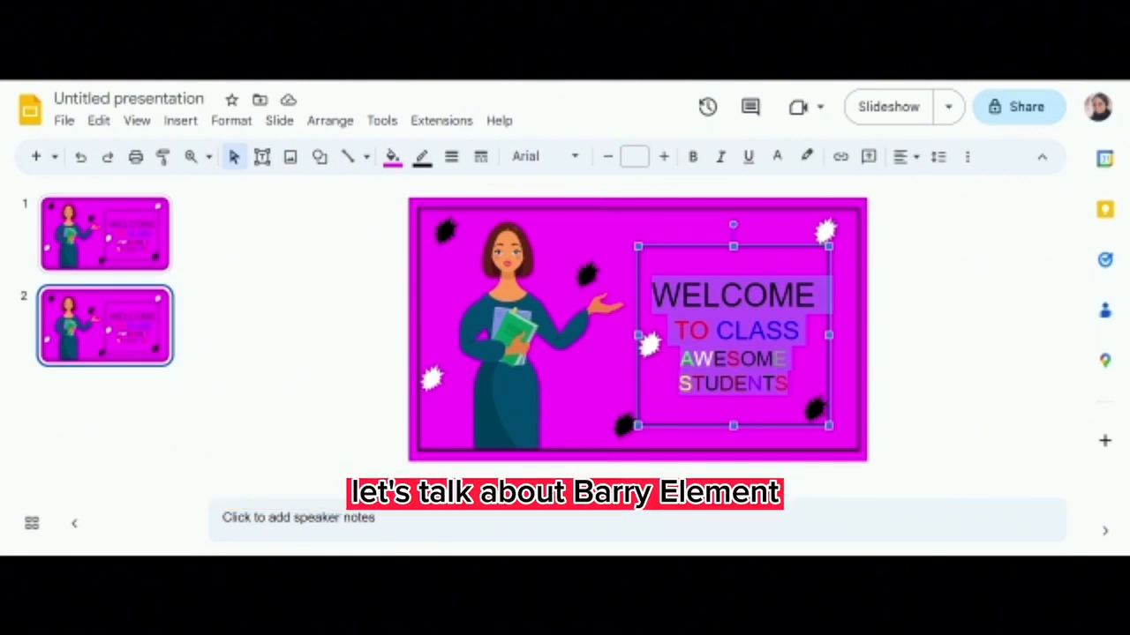
key("Delete")
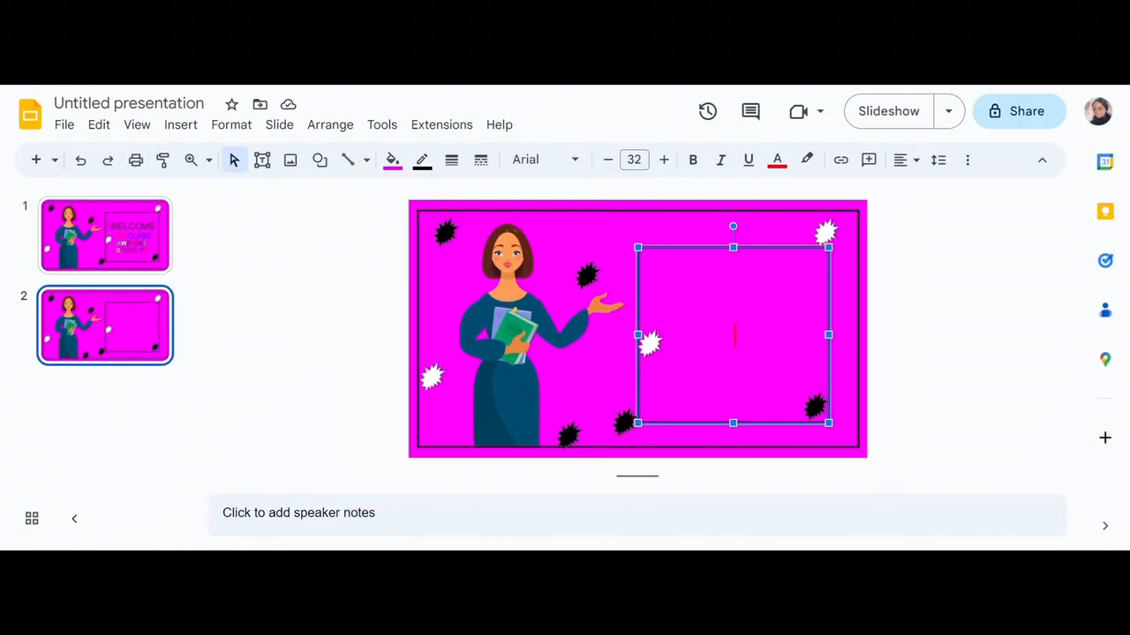
type("STORY")
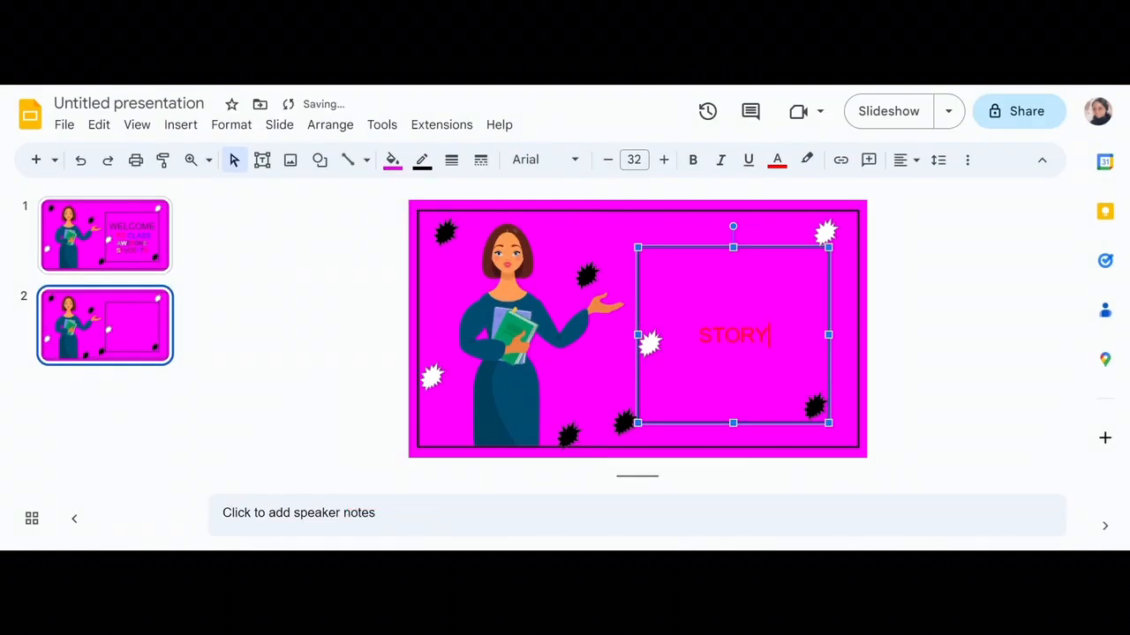
type(" ELEMENT")
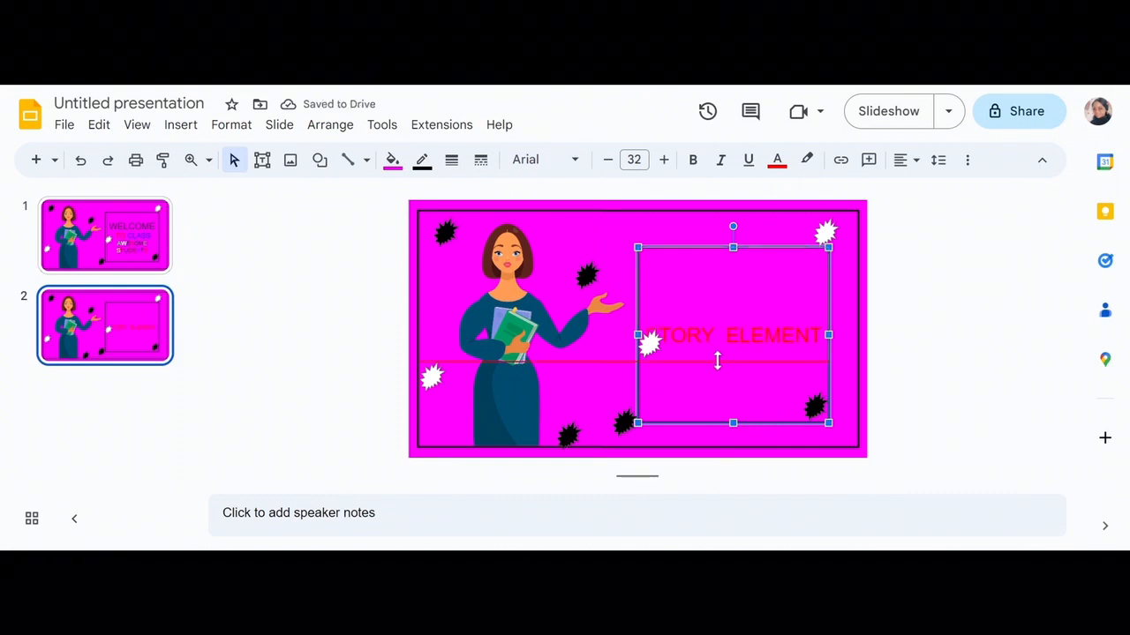
Step: Reduce the height of the STORY ELEMENT box from both edges so it fits closely around the single line of text
left_click_drag(715, 354, 715, 354)
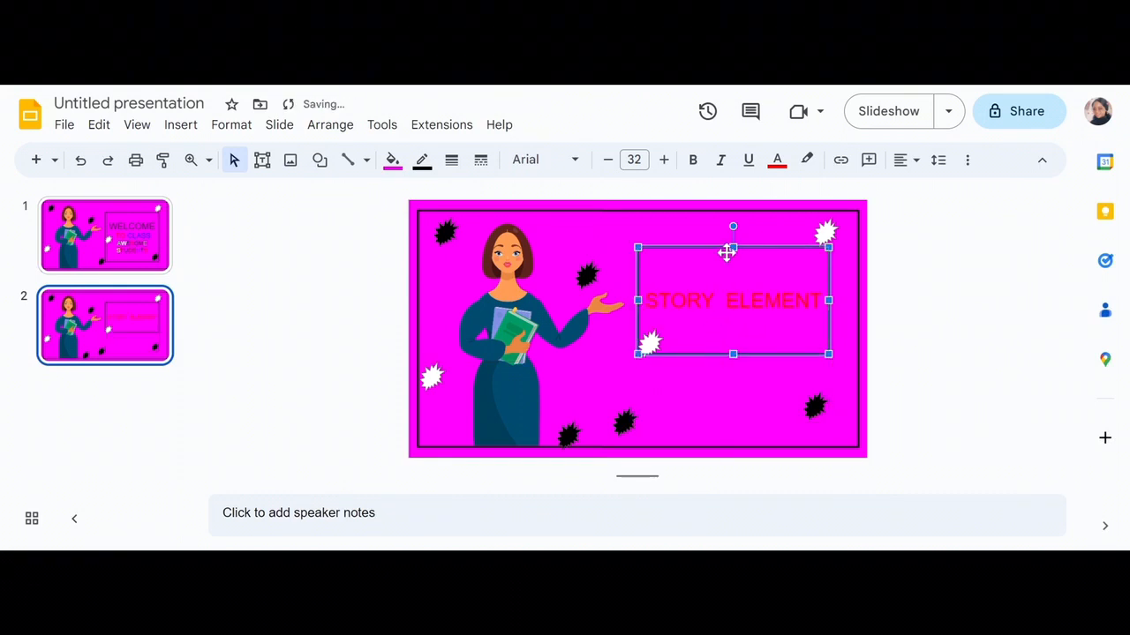
left_click_drag(732, 247, 733, 292)
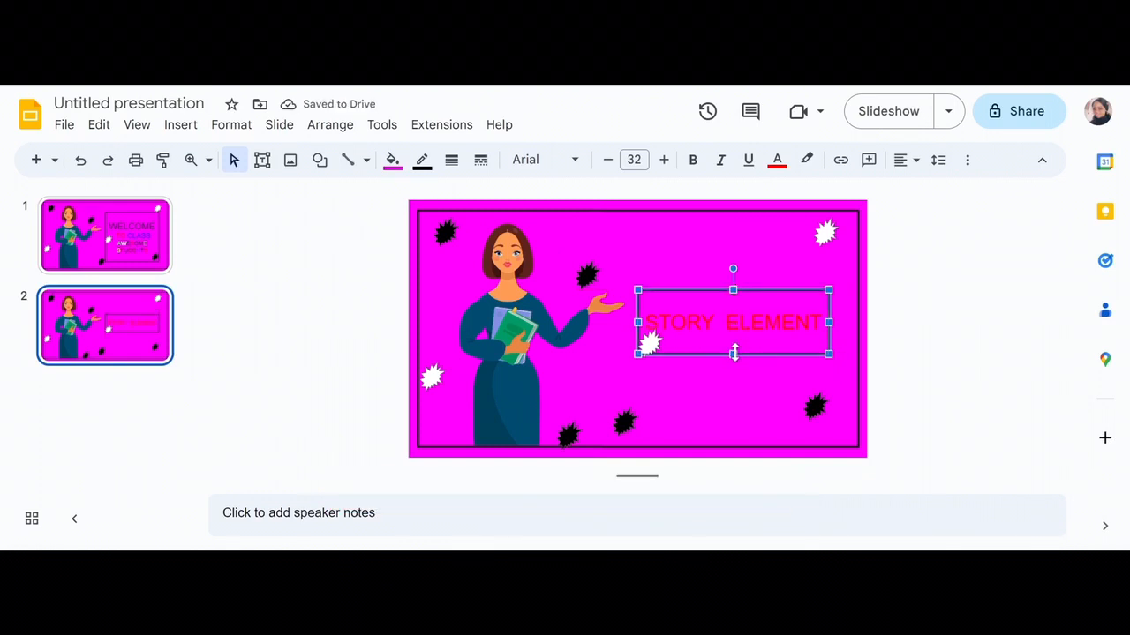
left_click_drag(734, 354, 728, 337)
left_click_drag(728, 337, 728, 337)
Step: Colour the letters of STORY ELEMENT in a mix of black, orange, red, blue and white, and make the text bold
left_click(777, 160)
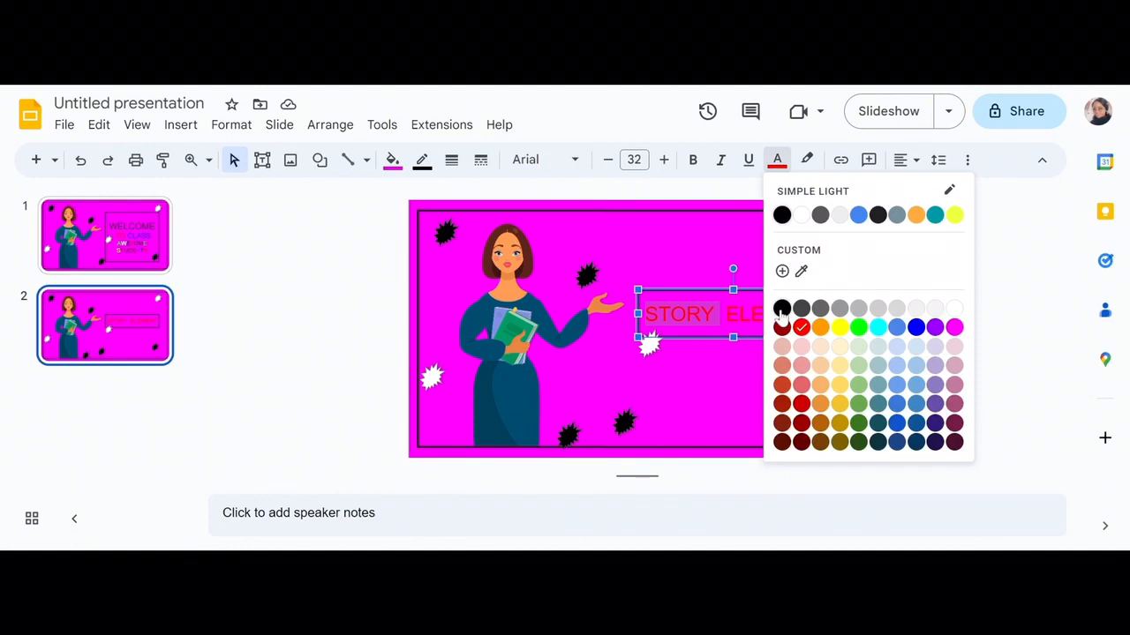
left_click(781, 309)
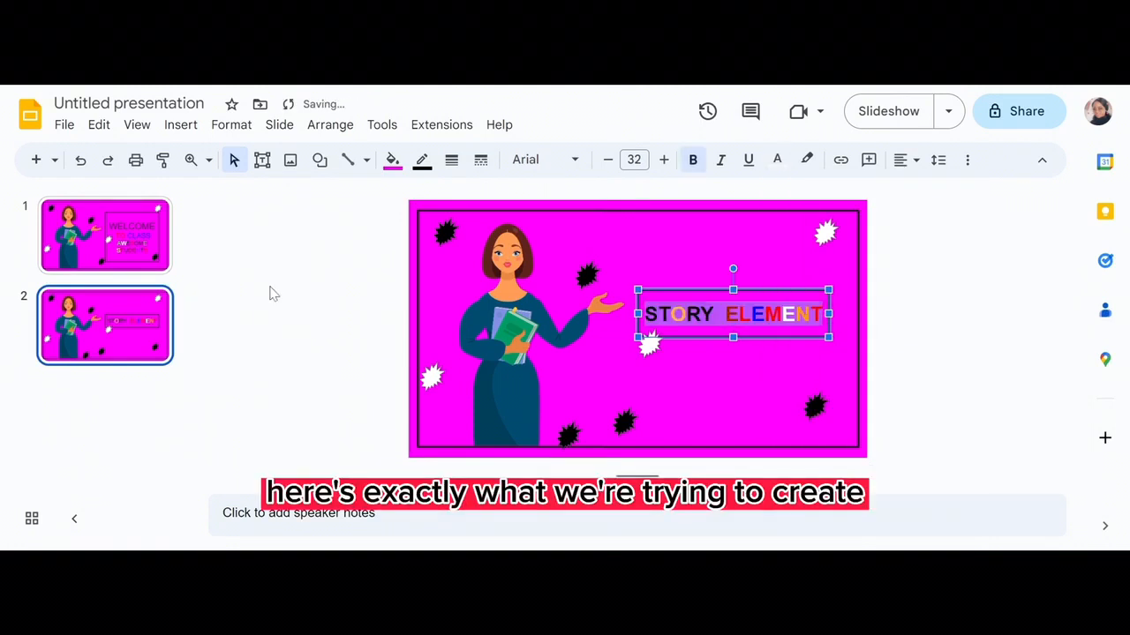
left_click(271, 293)
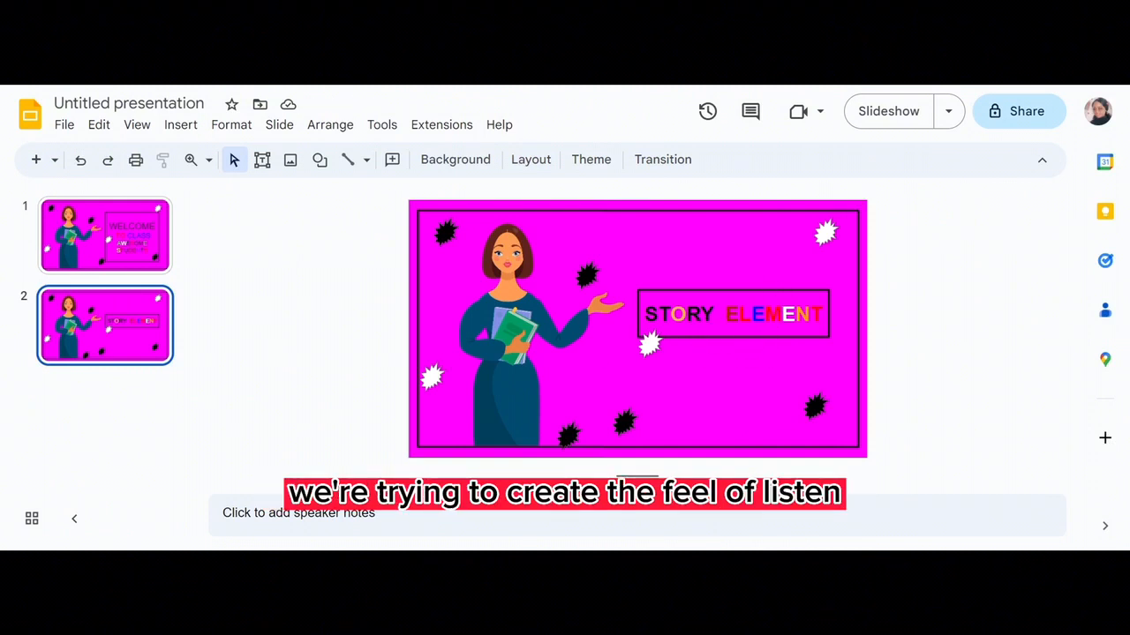
Step: Move the STORY ELEMENT box next to the teacher's outstretched hand and widen it, with its text at size 35
left_click(747, 289)
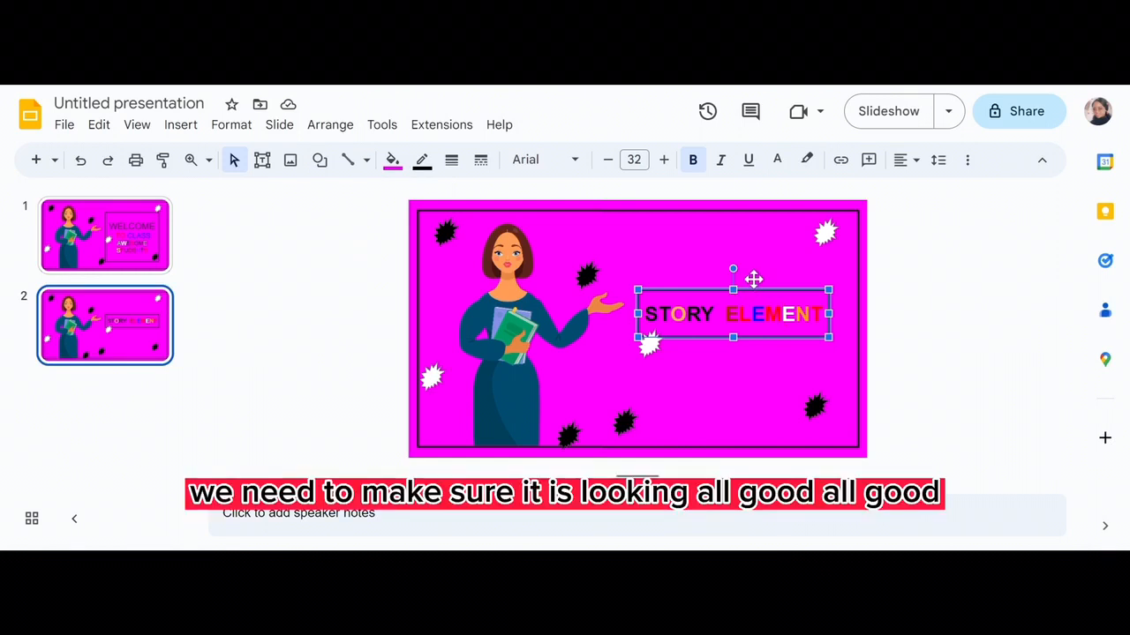
left_click_drag(746, 271, 747, 268)
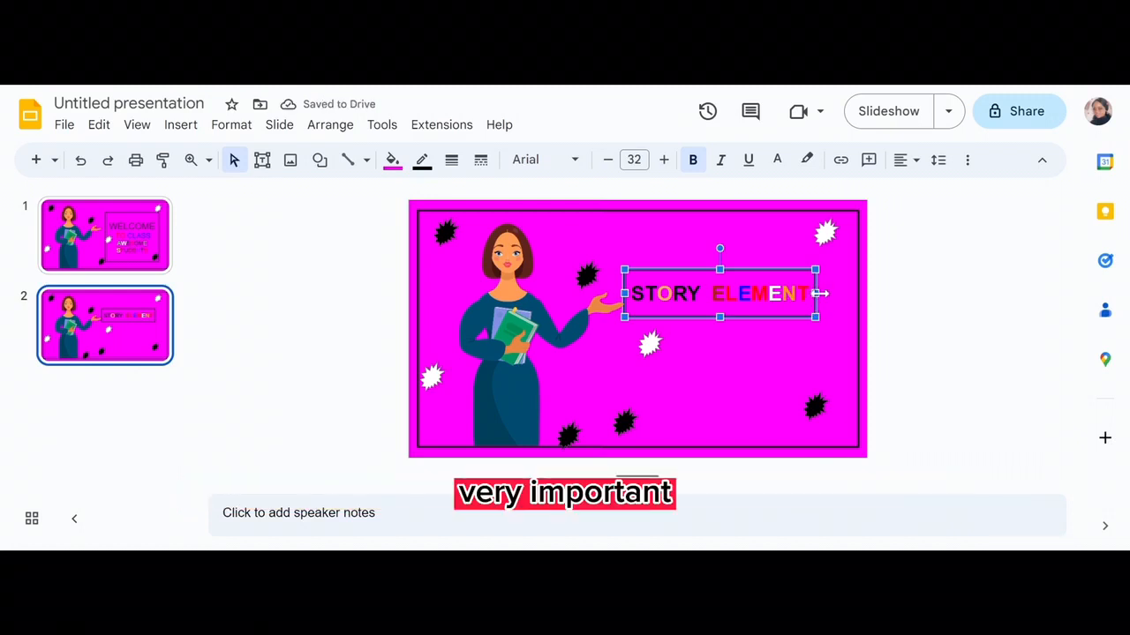
left_click_drag(821, 295, 832, 294)
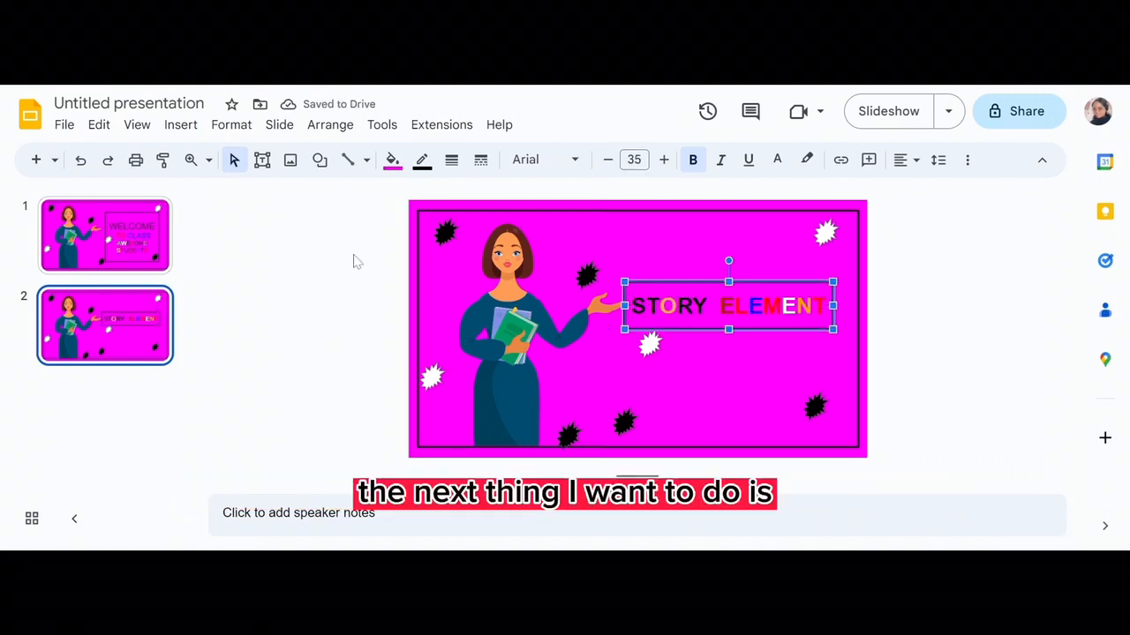
left_click(356, 260)
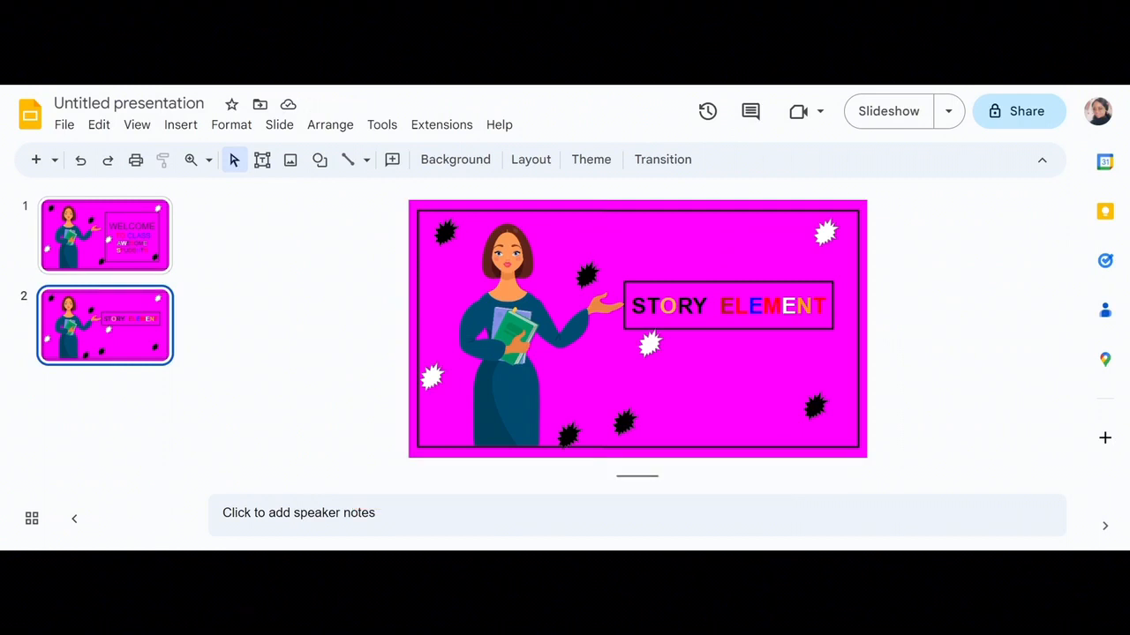
Step: Add a rectangular speech bubble callout beside the teacher's head containing the text LESSON
left_click(320, 160)
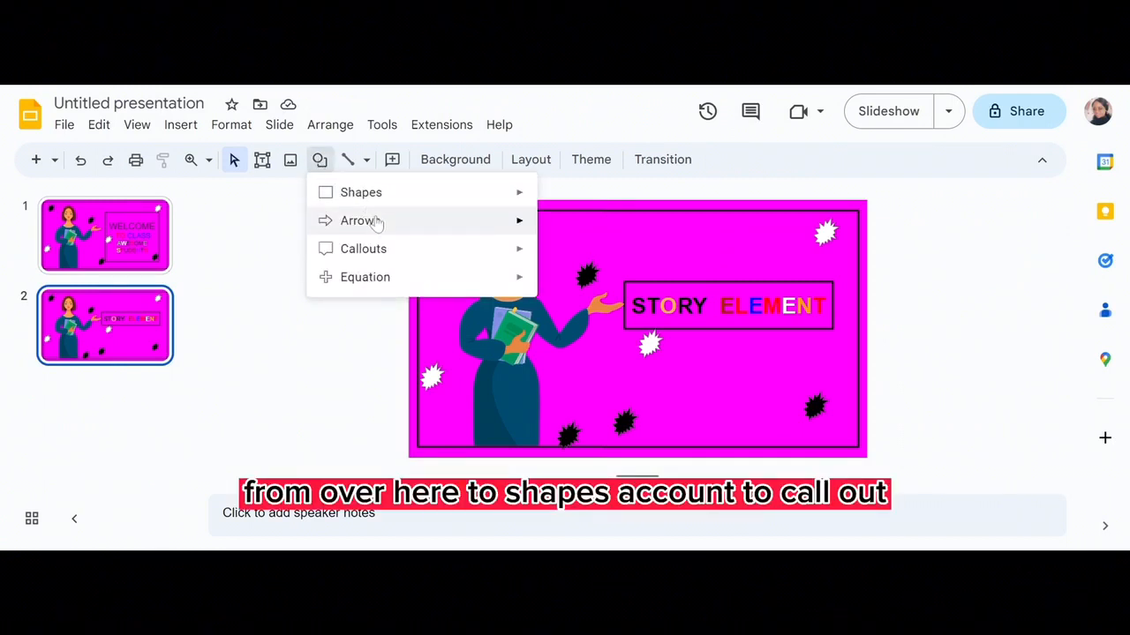
mouse_move(385, 255)
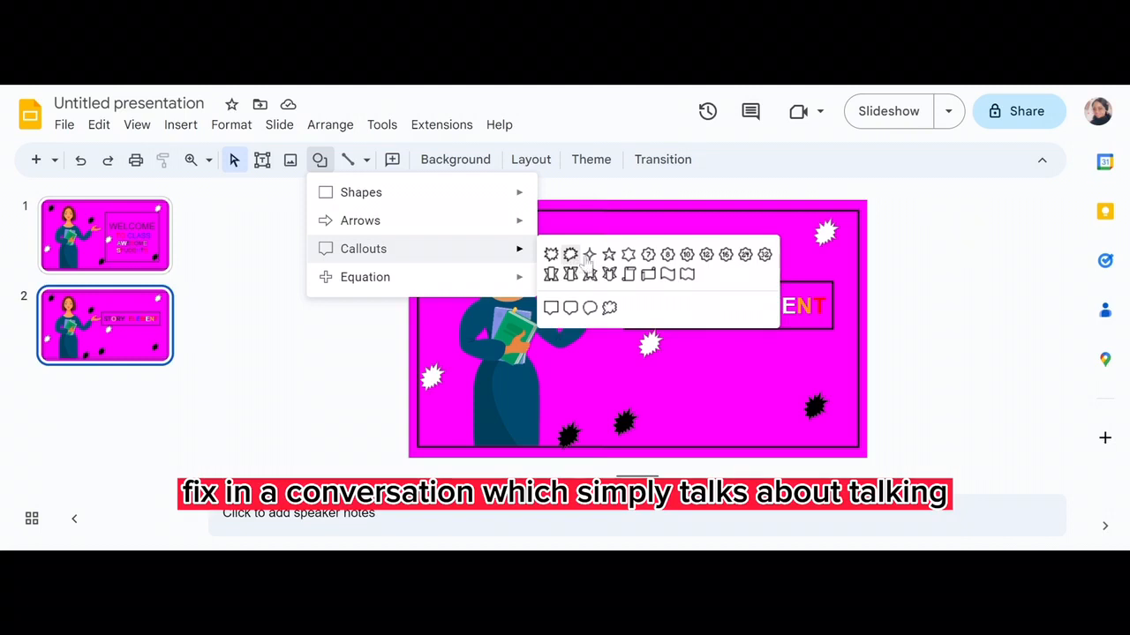
left_click(550, 309)
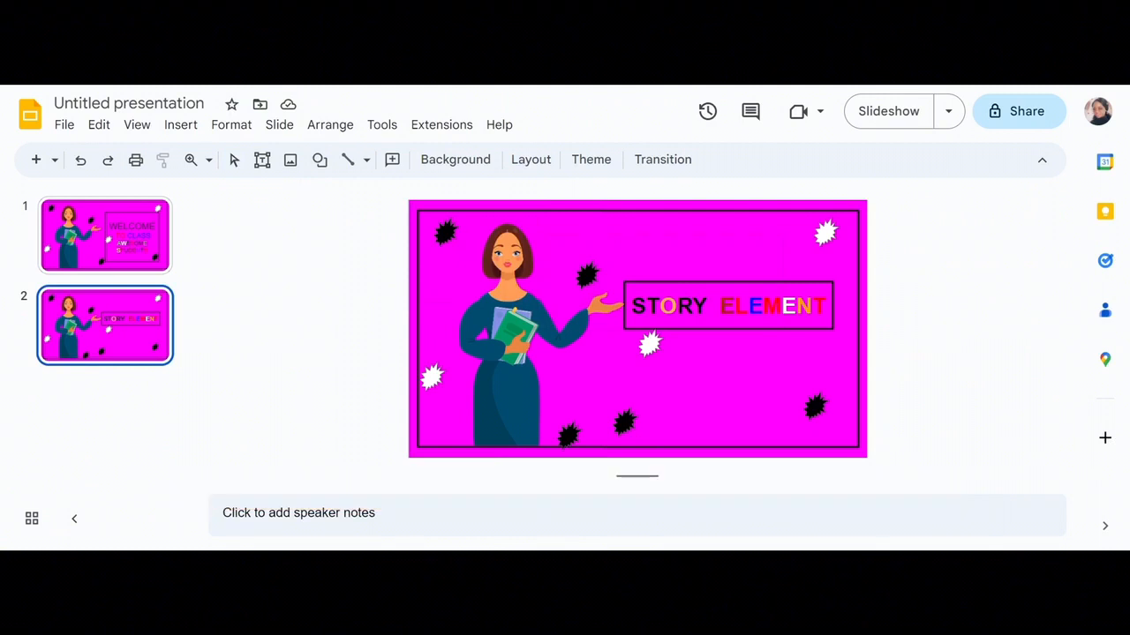
left_click_drag(565, 246, 652, 303)
type("LESSON")
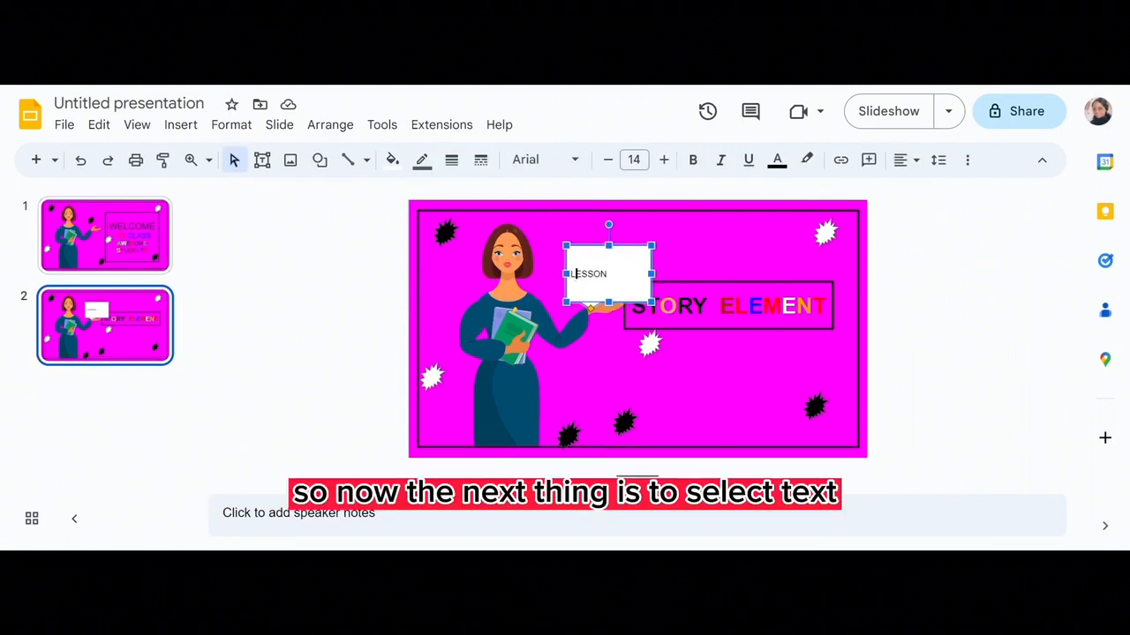
Step: Format the LESSON text at size 20, centred and bold, and fit the smaller speech bubble beside the teacher's face
key("ctrl+a")
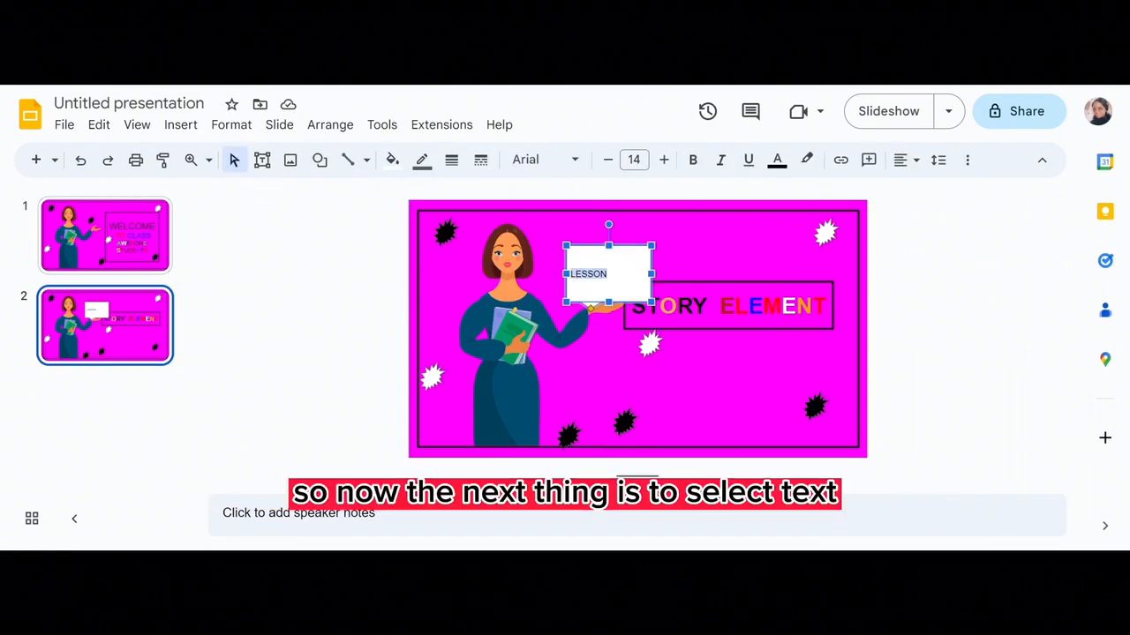
left_click(634, 160)
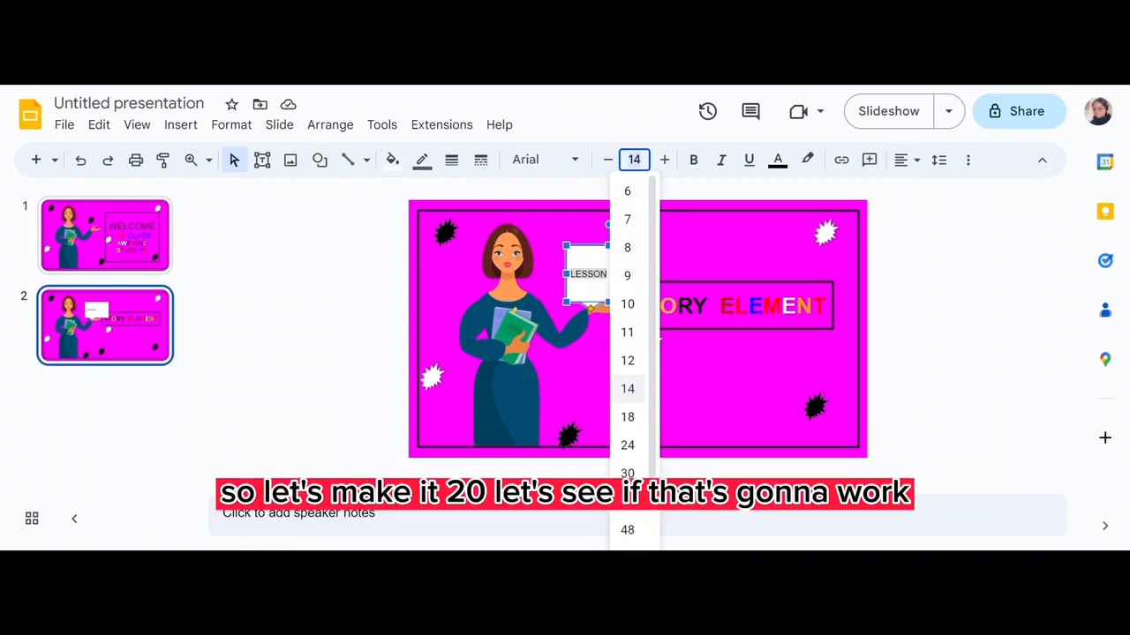
type("20")
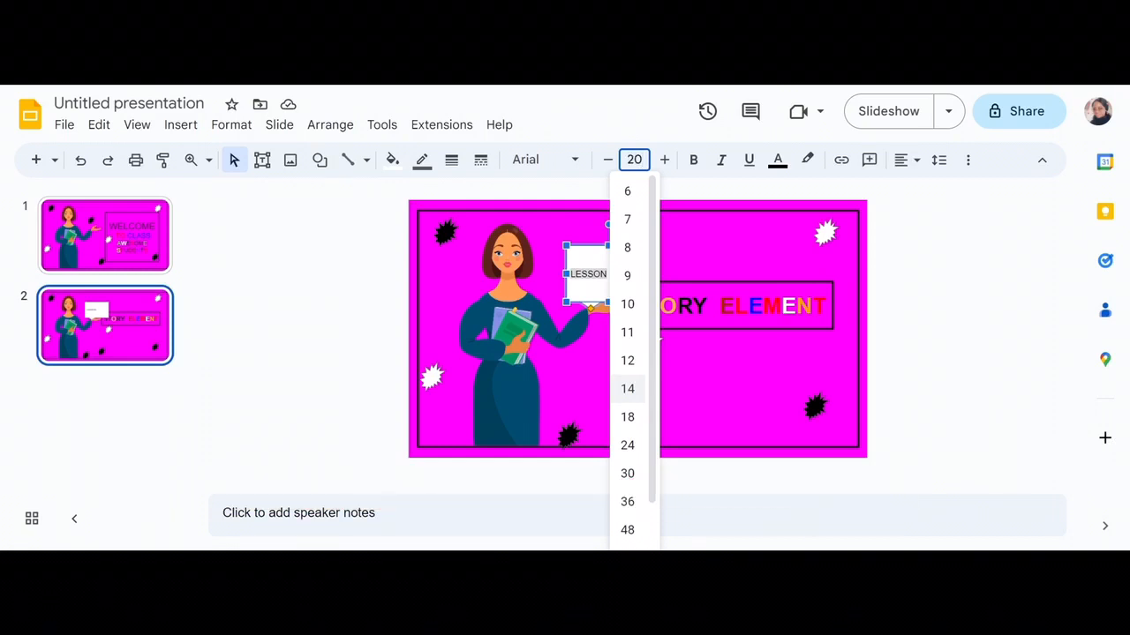
key("Return")
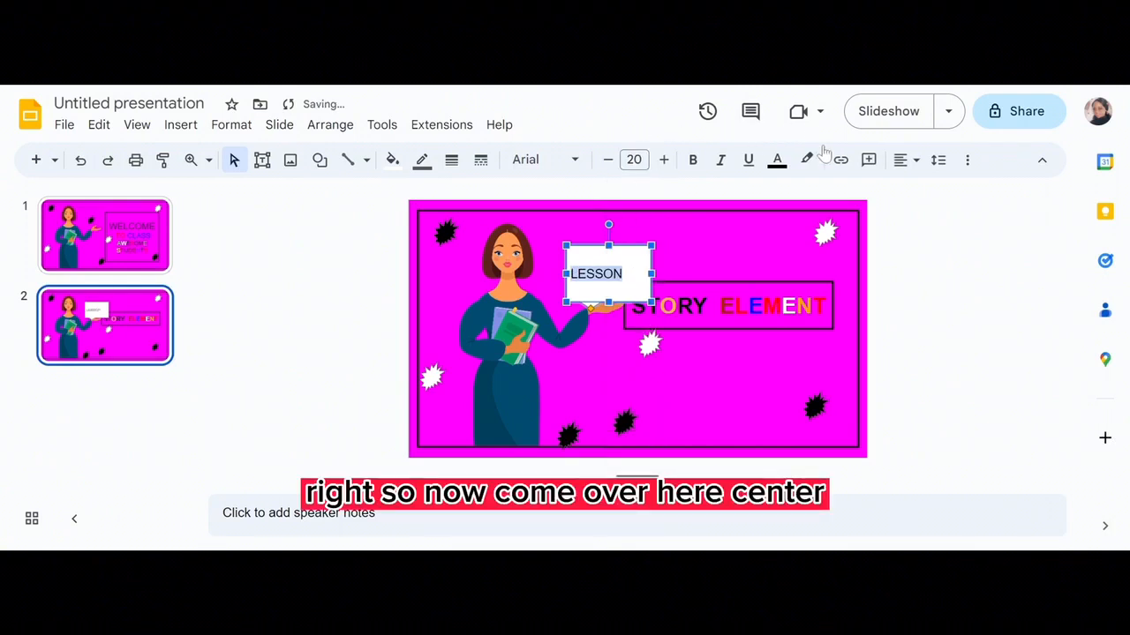
left_click(901, 161)
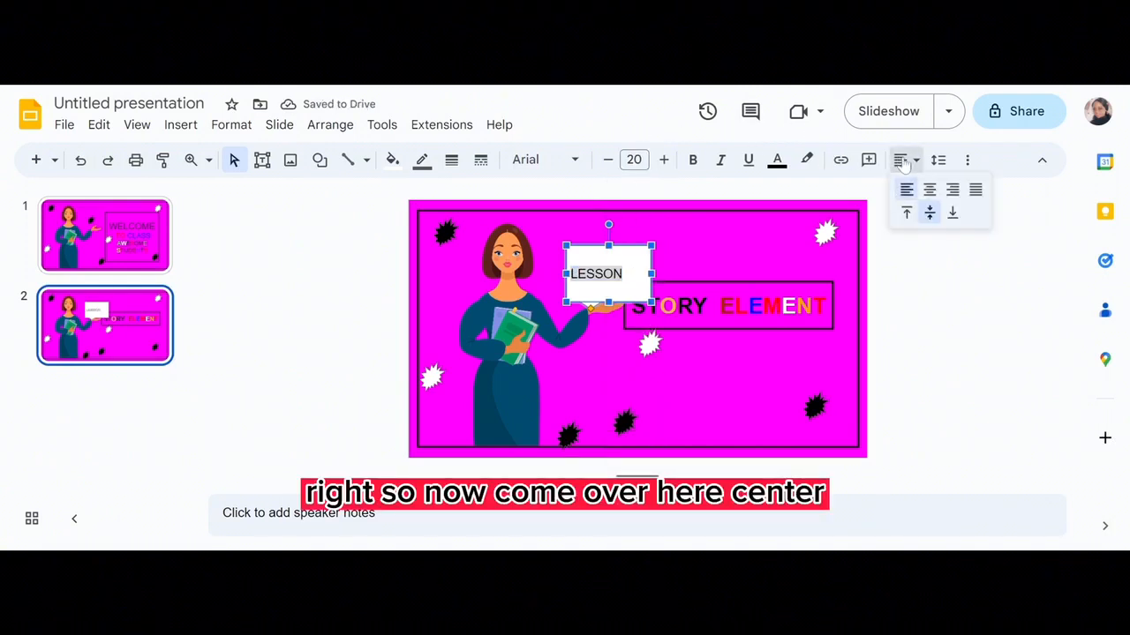
left_click(929, 189)
key("Escape")
key("Escape")
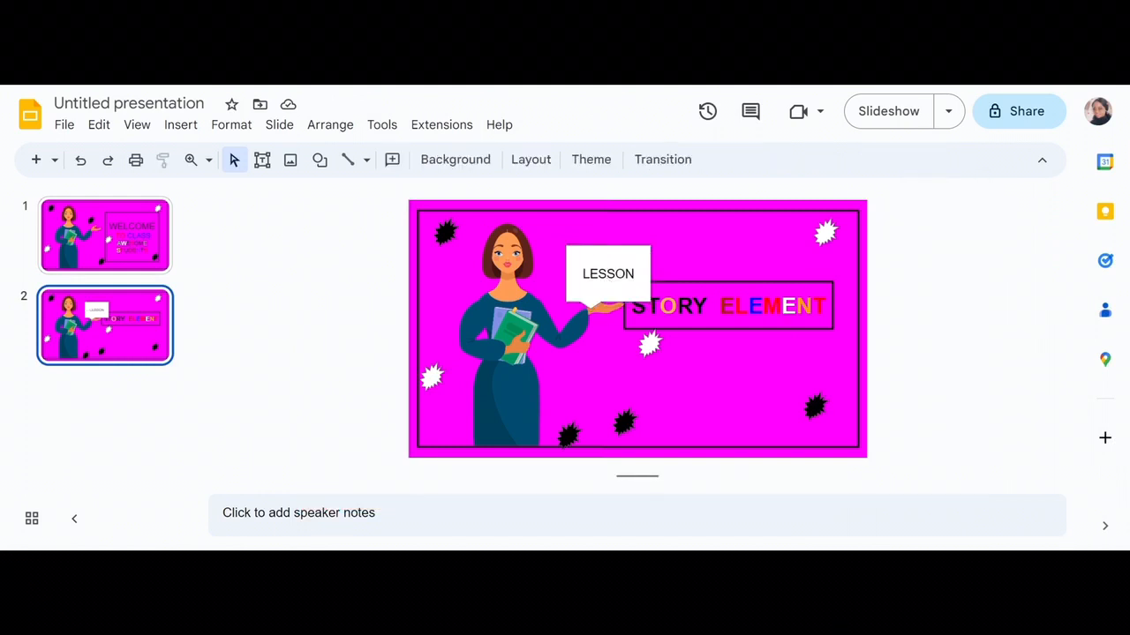
double_click(608, 273)
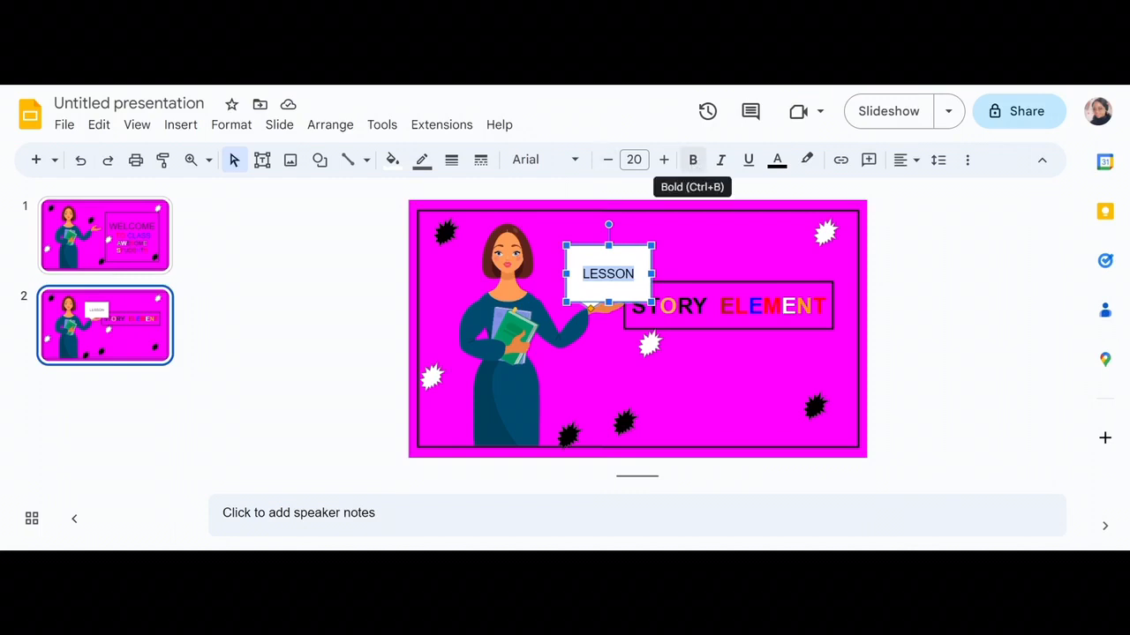
left_click(693, 160)
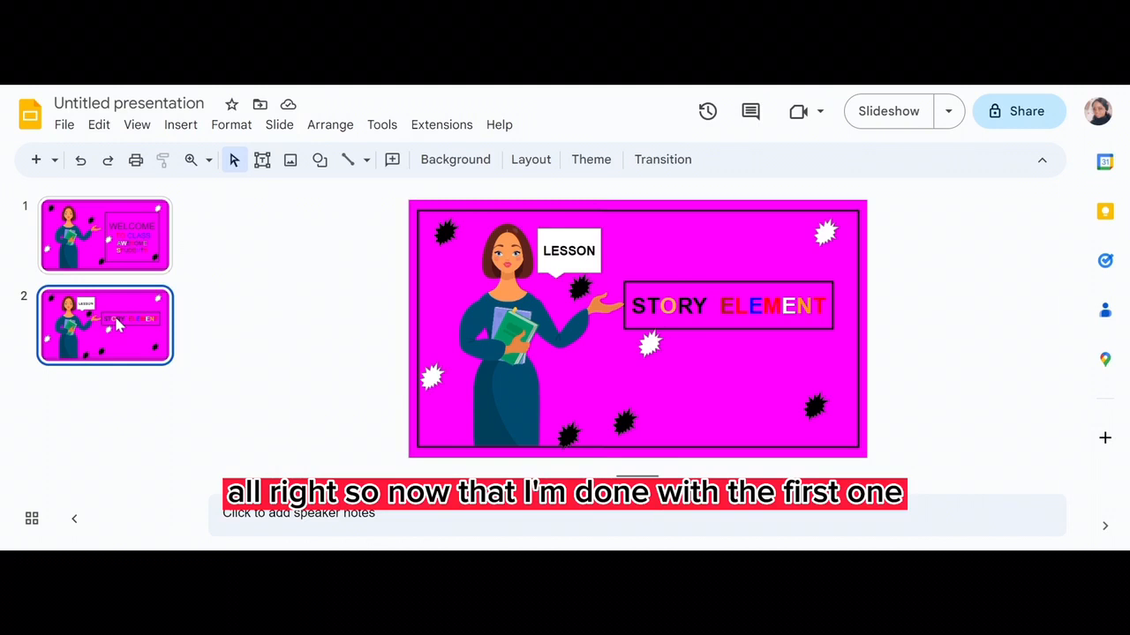
Step: Duplicate the STORY ELEMENT slide to create a third slide
left_click(88, 247)
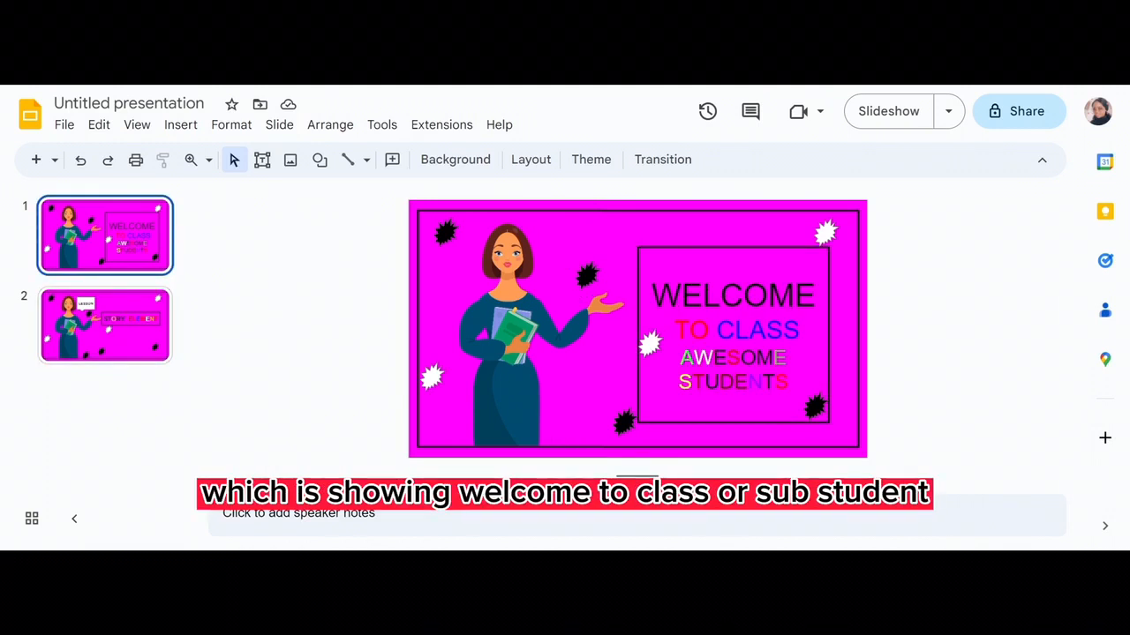
left_click(88, 353)
right_click(86, 352)
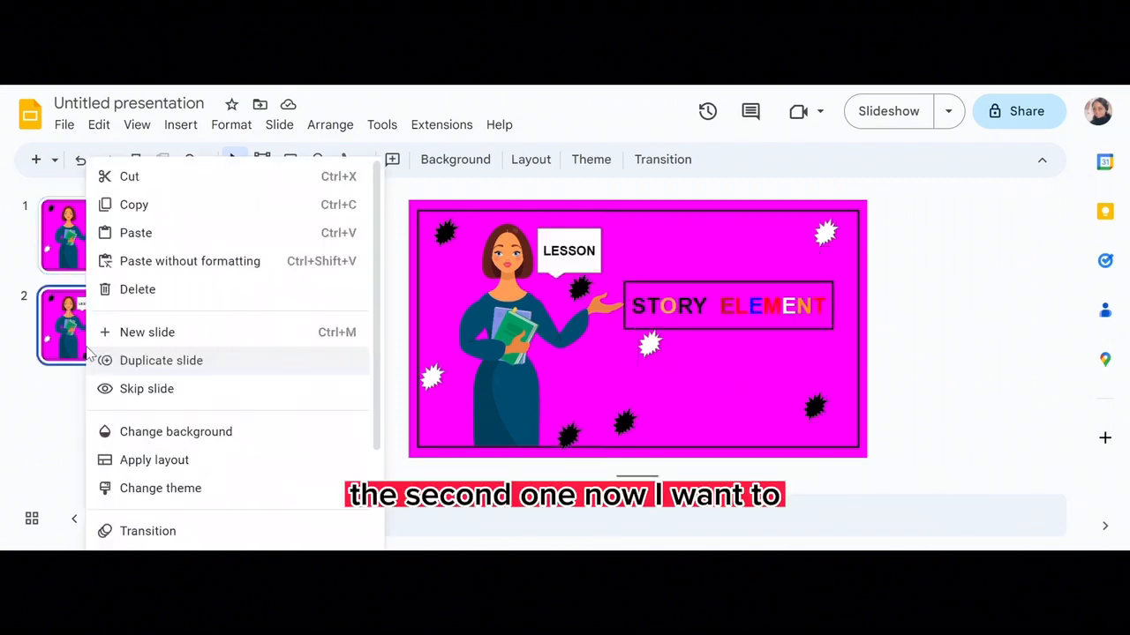
left_click(84, 349)
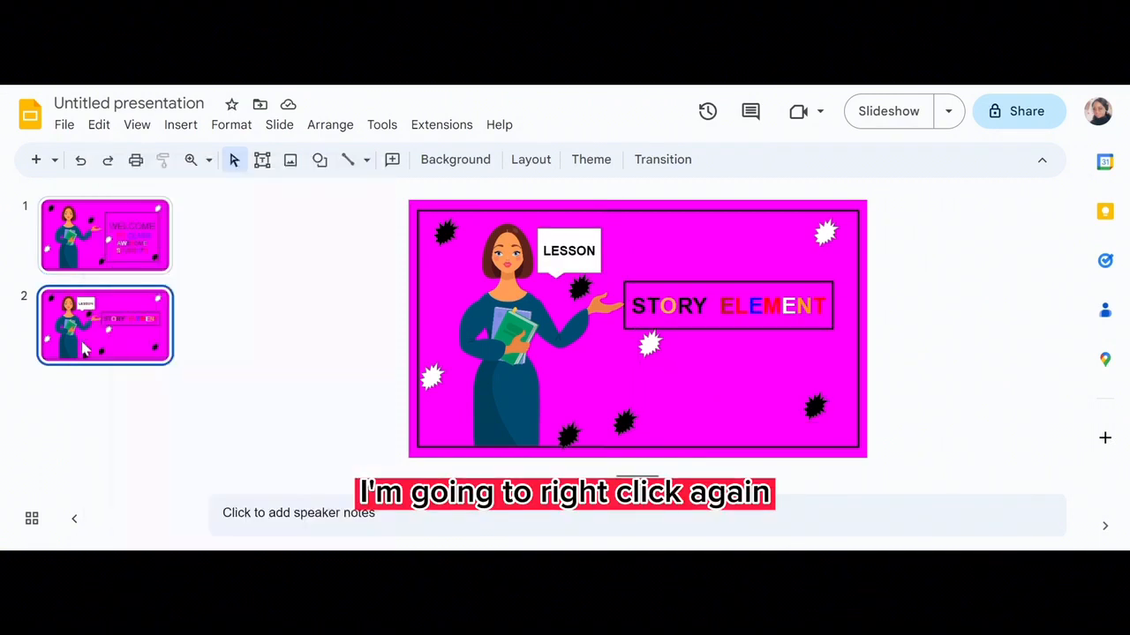
right_click(85, 349)
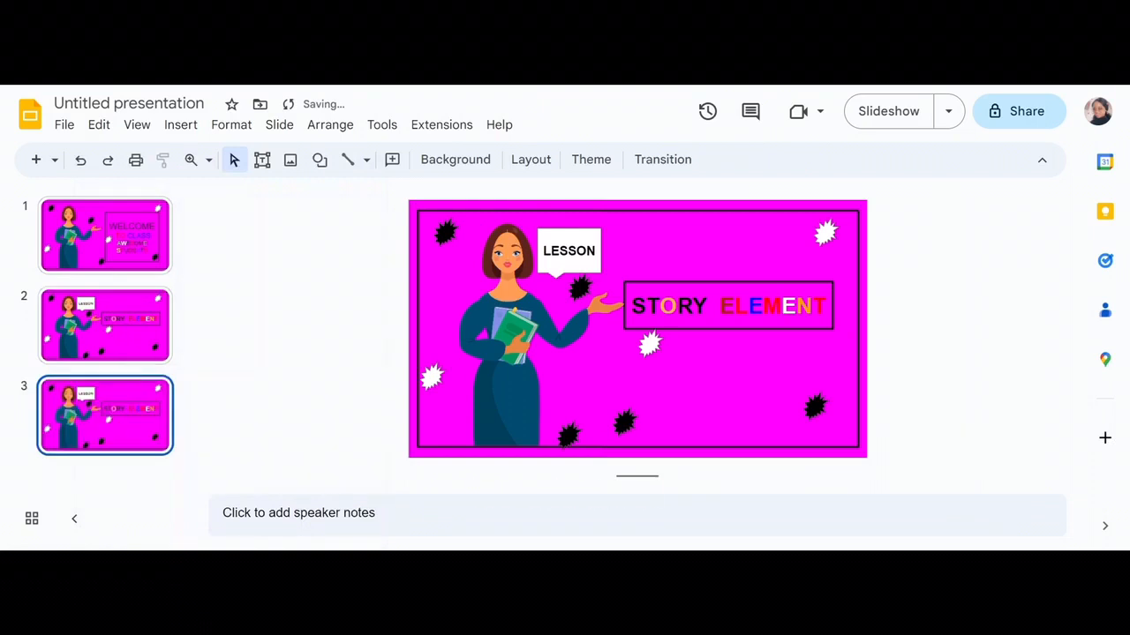
Step: Delete the teacher picture and the LESSON speech bubble from the third slide
left_click(534, 333)
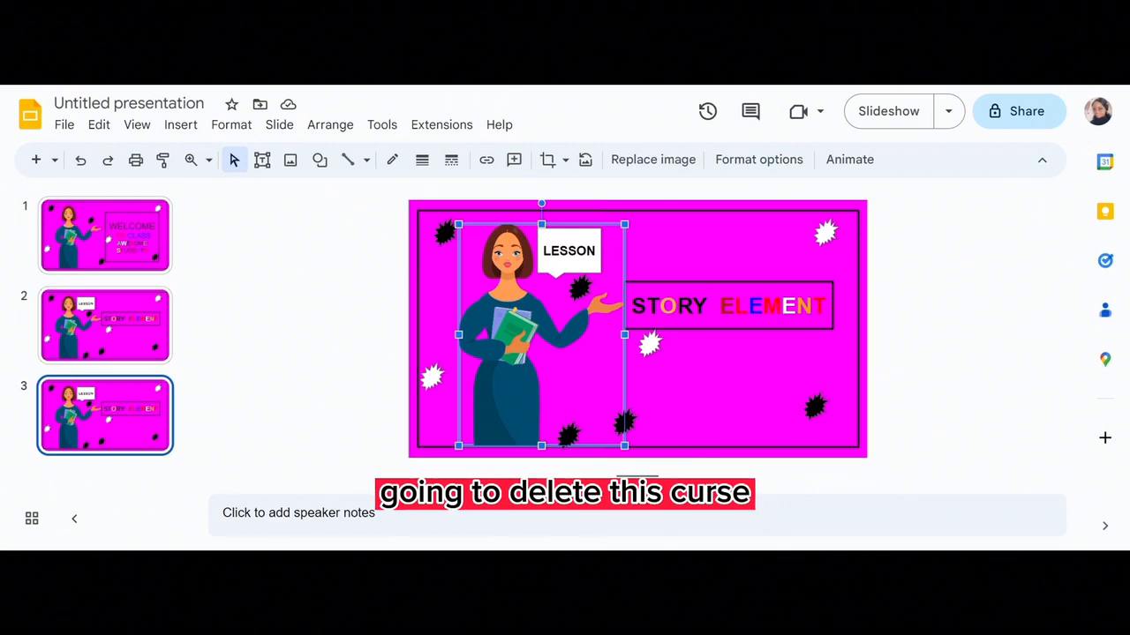
key("Delete")
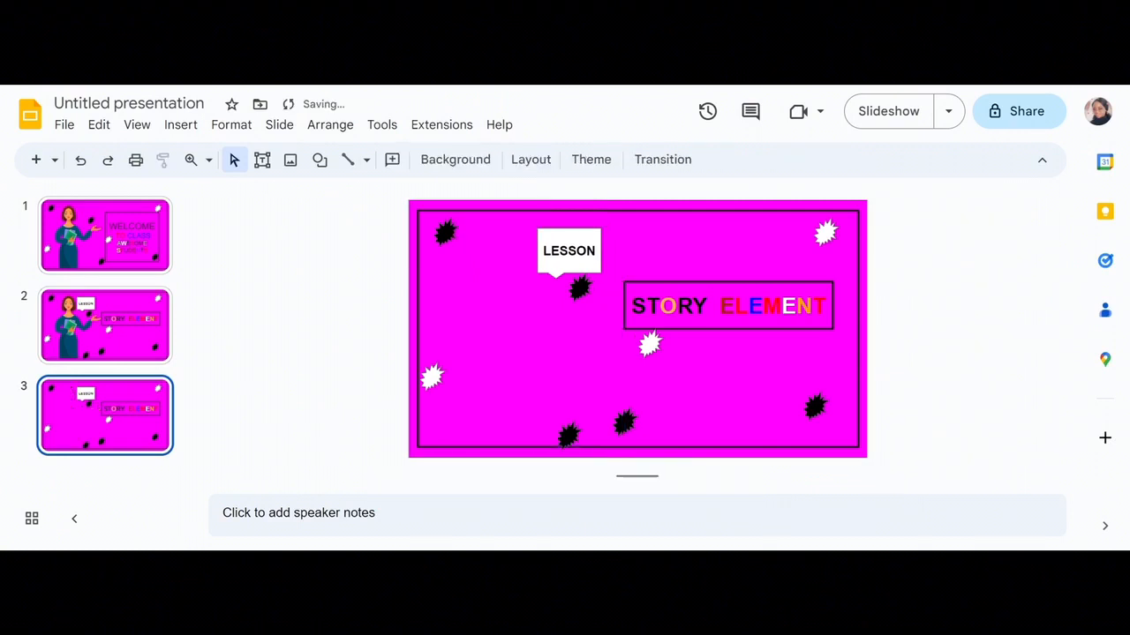
left_click(587, 240)
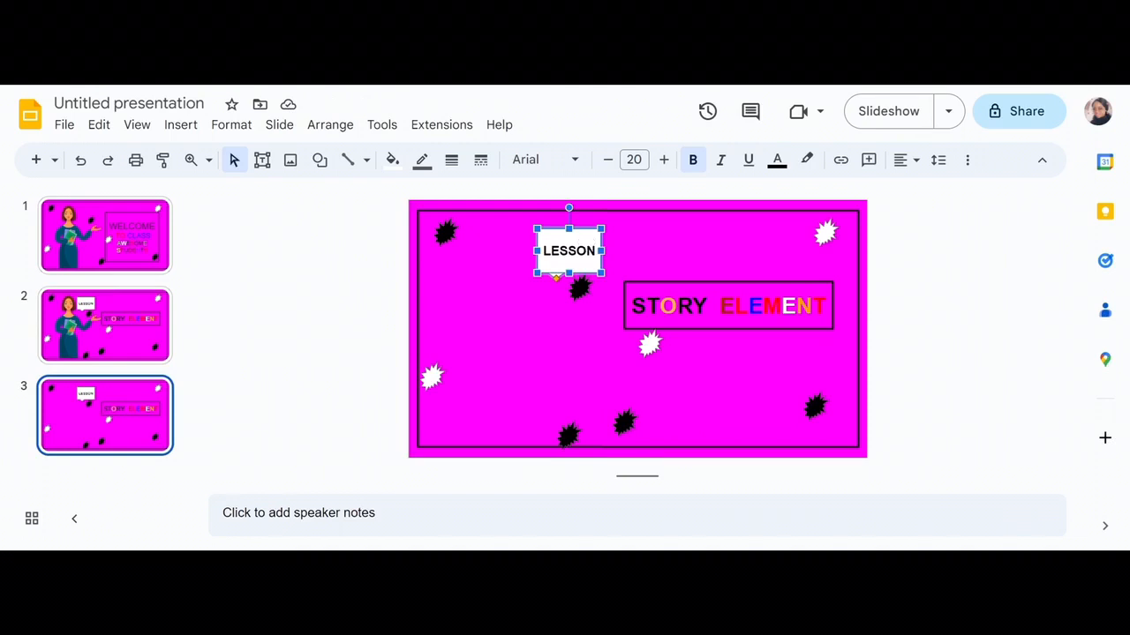
double_click(578, 251)
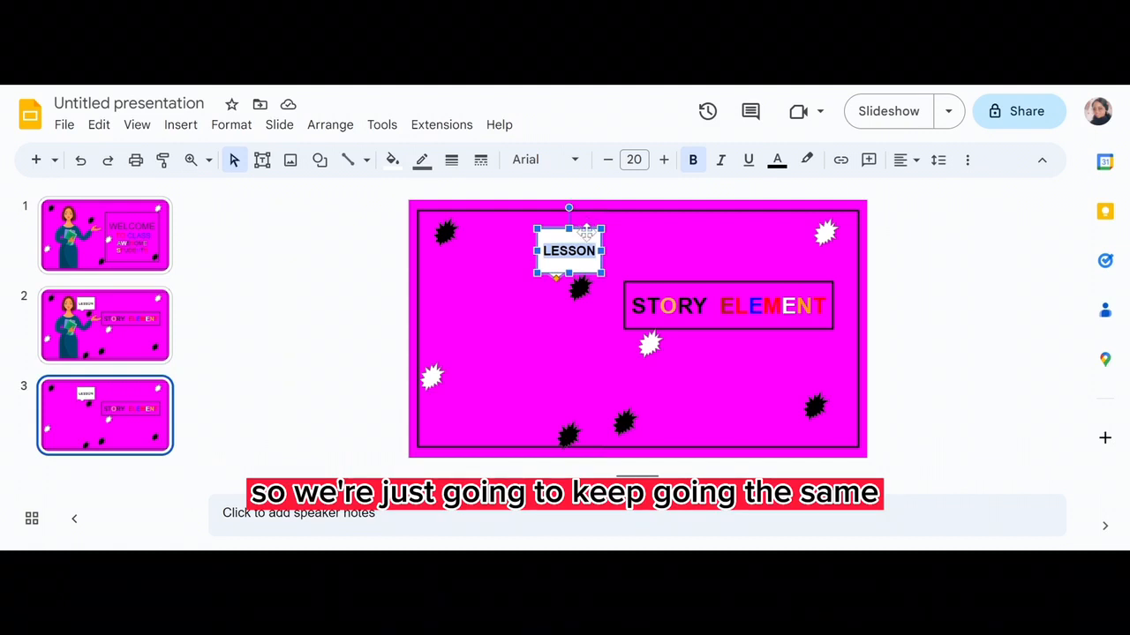
key("BackSpace")
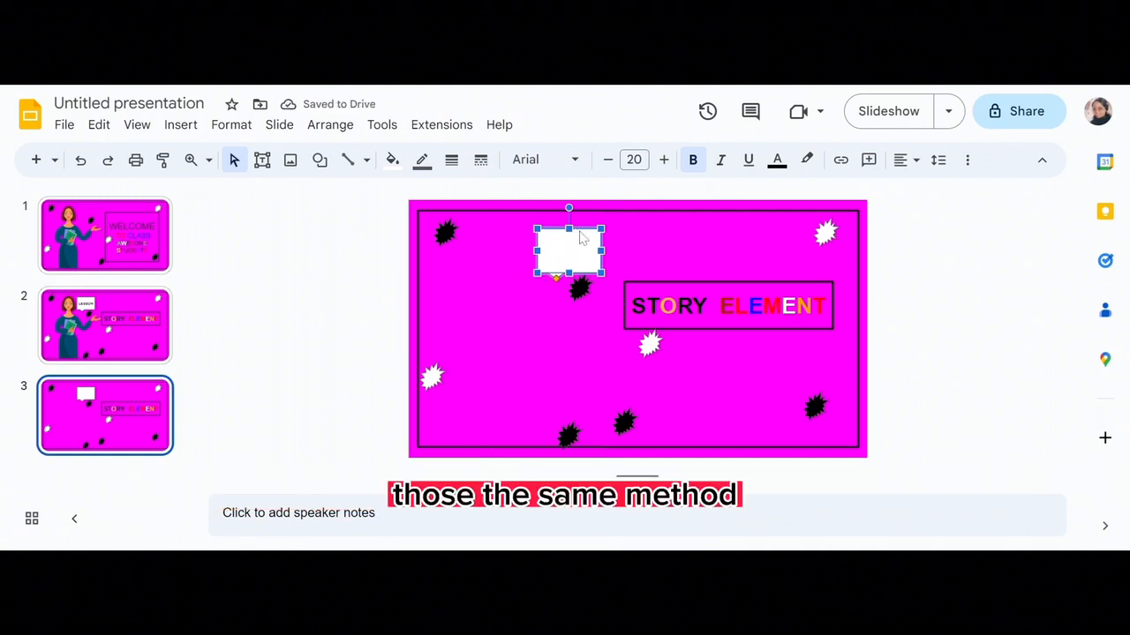
key("BackSpace")
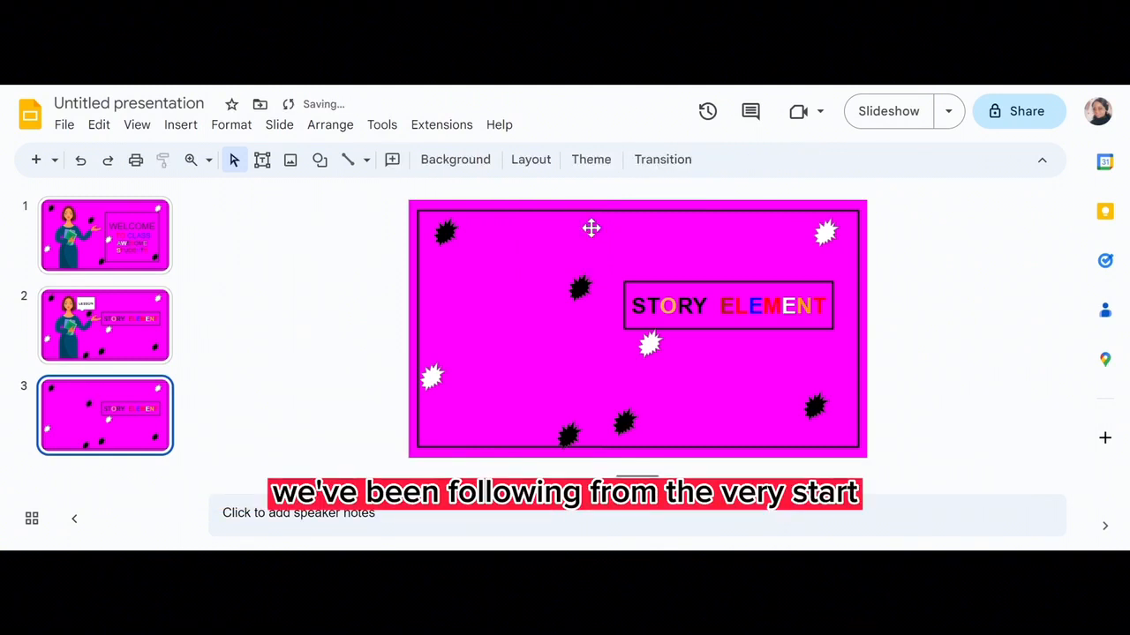
Step: Move the STORY ELEMENT box on the third slide up to the top centre of the slide and widen it
left_click(667, 302)
left_click(678, 300)
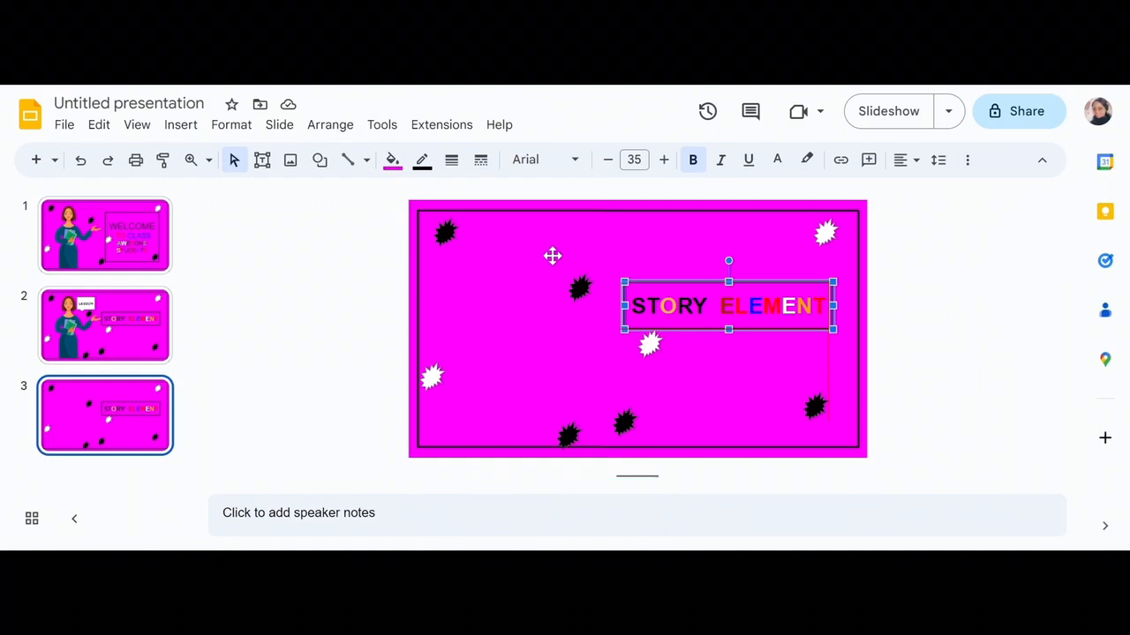
left_click_drag(553, 256, 581, 231)
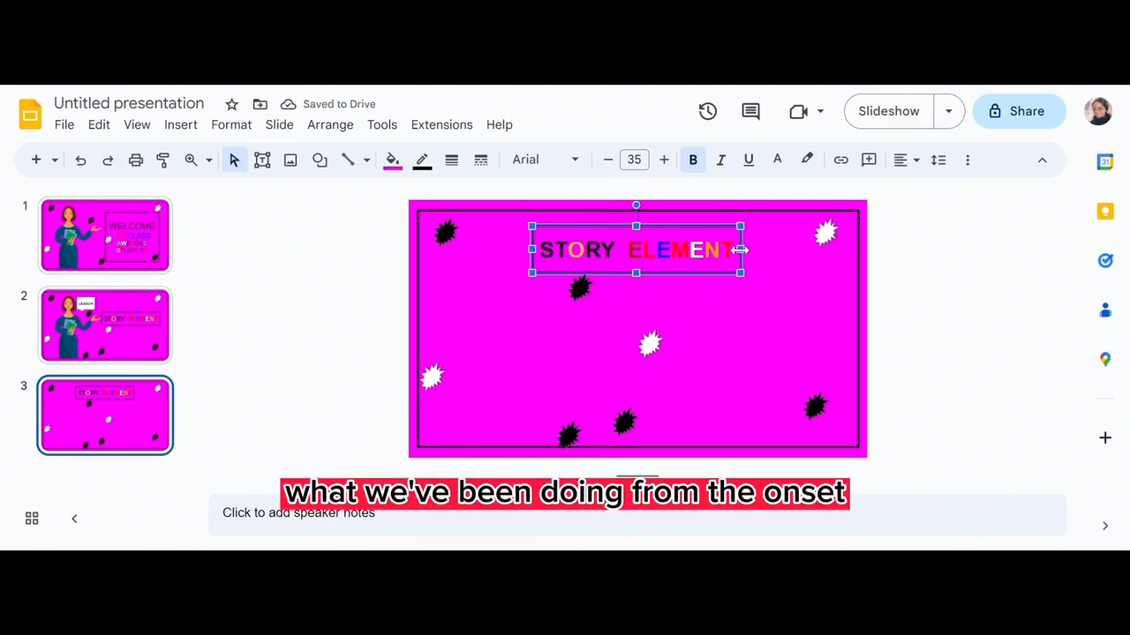
left_click_drag(740, 249, 802, 250)
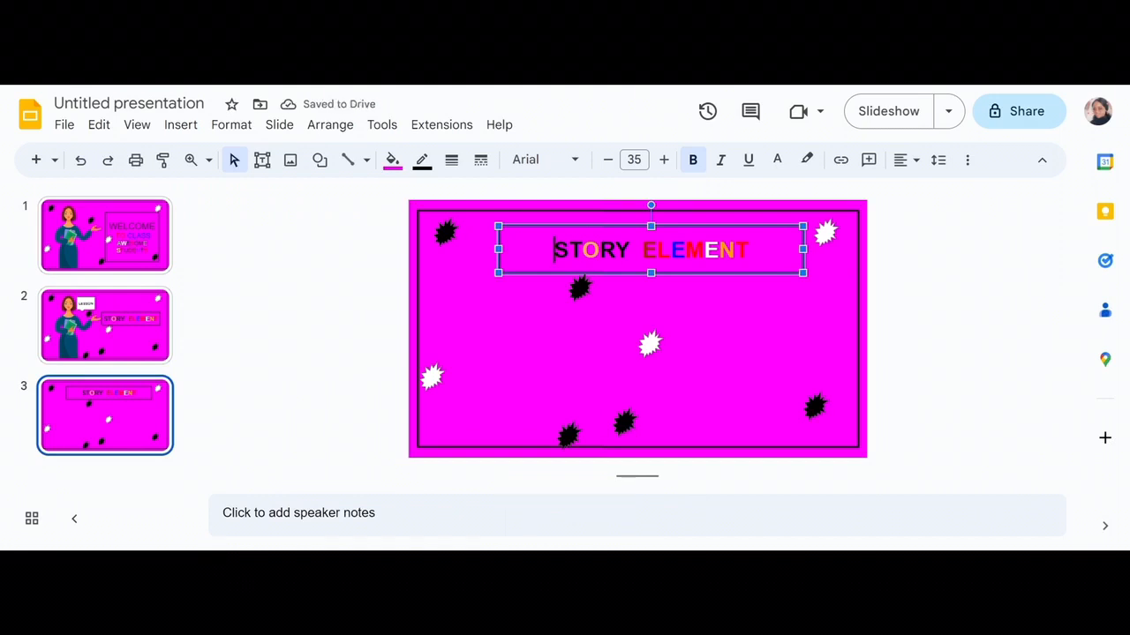
Step: Replace the heading text on the third slide with FLUENCY PRACTICE
key("ctrl+a")
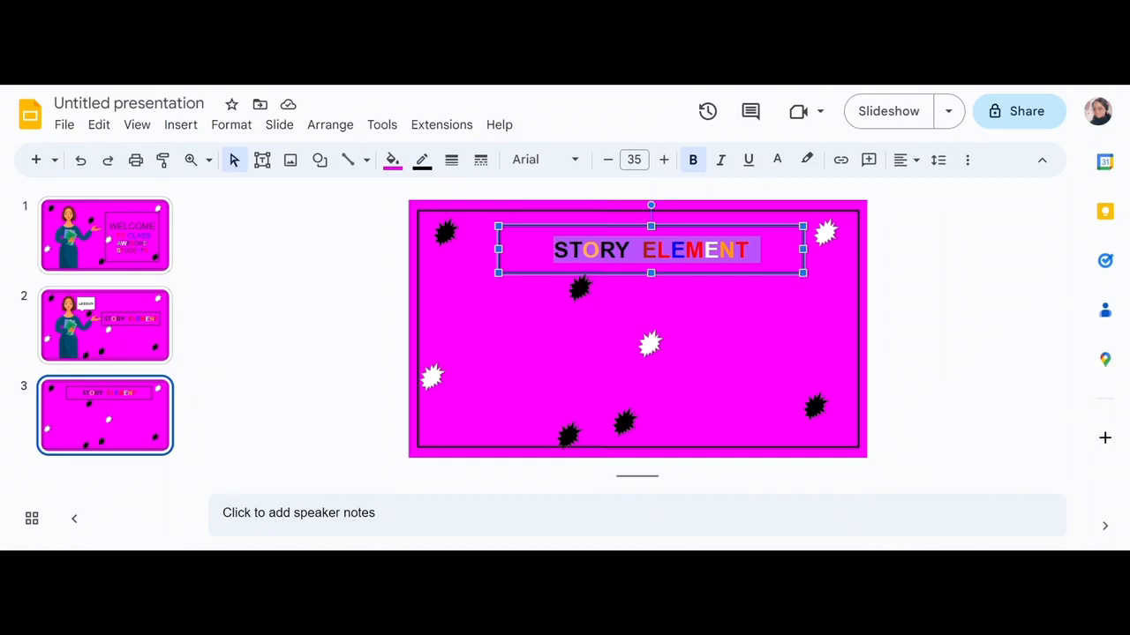
type("FLUENCY ")
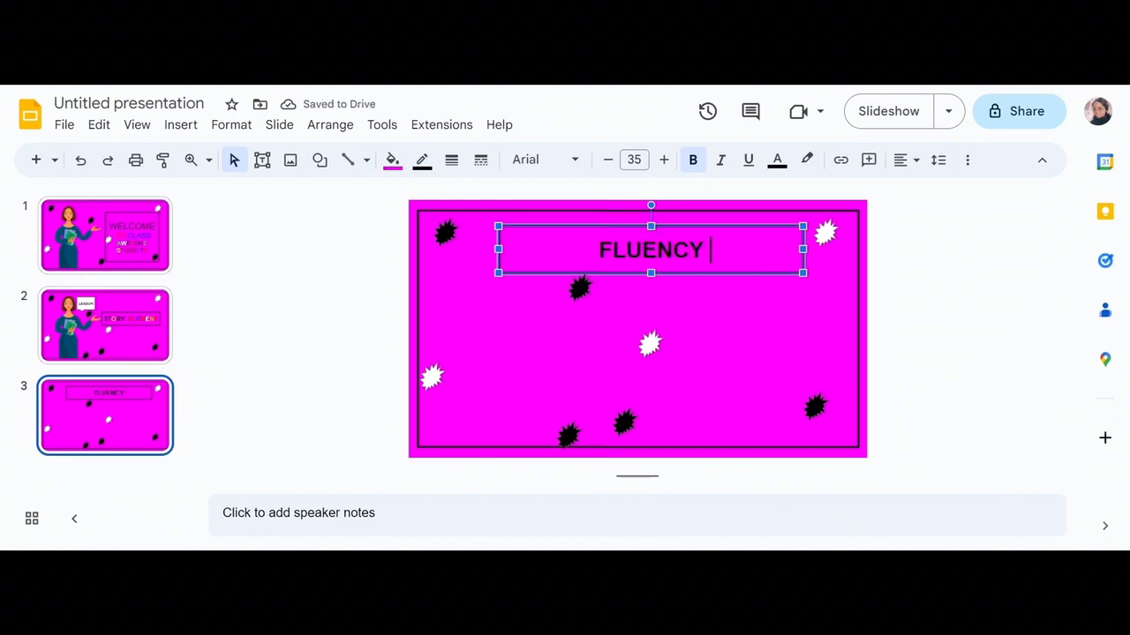
type("PRACTICE")
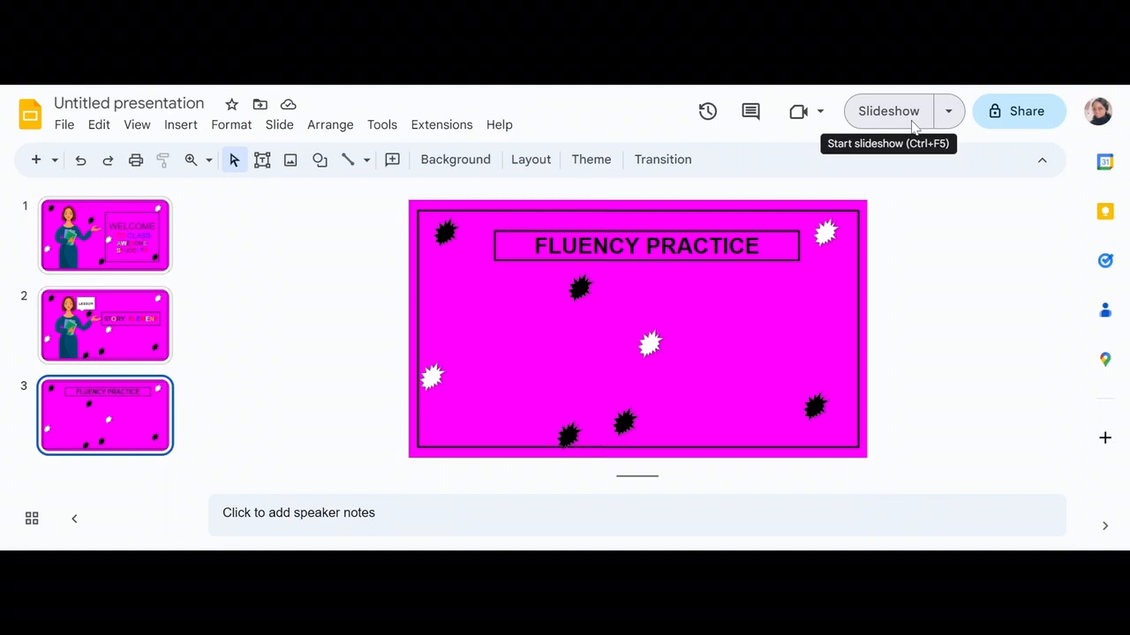
Step: Play the slideshow from the welcome slide and advance through the slides to review them
left_click(887, 111)
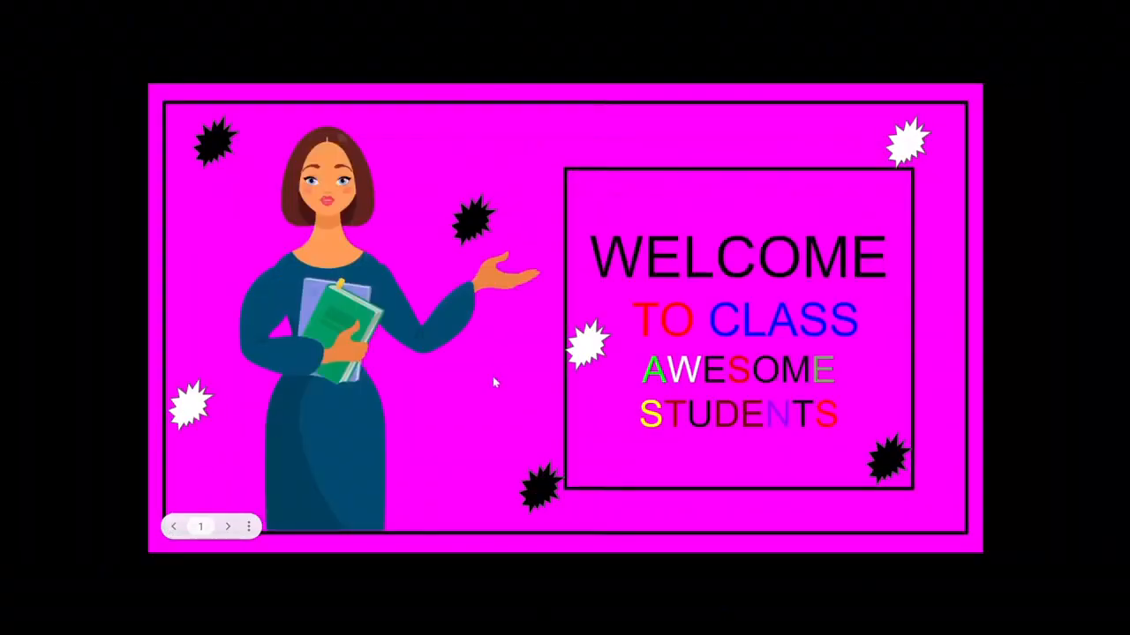
left_click(228, 527)
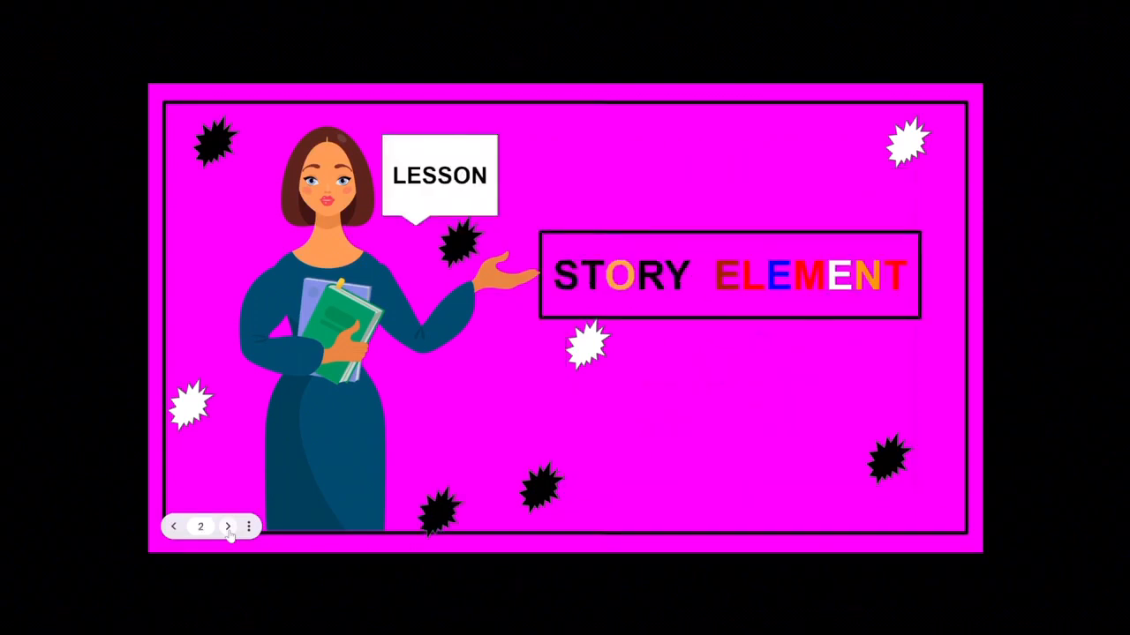
left_click(228, 527)
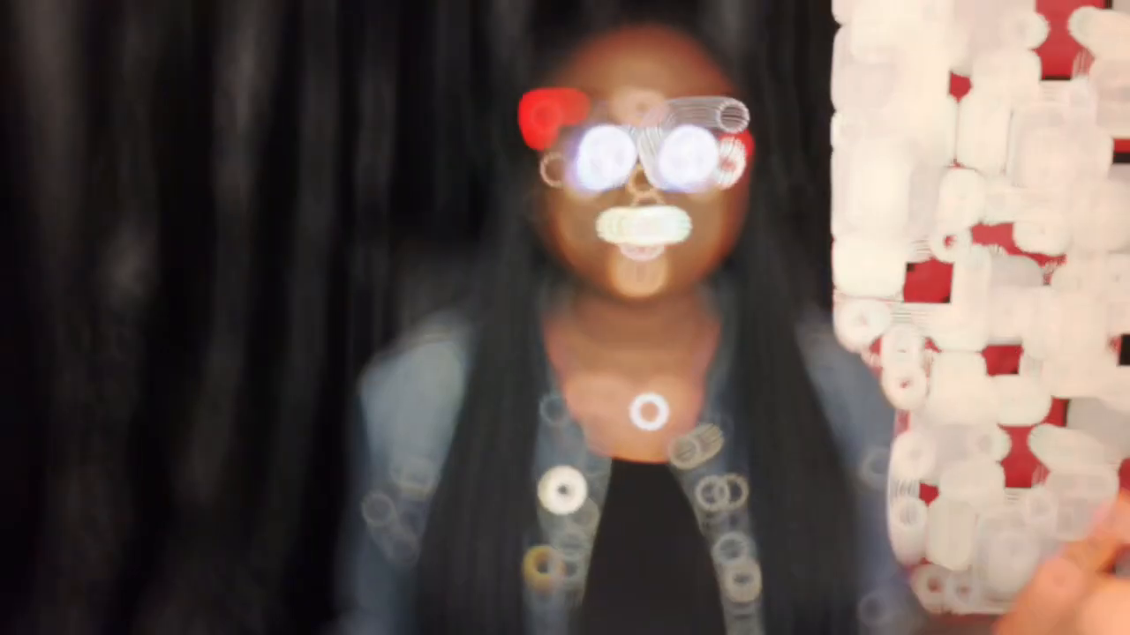